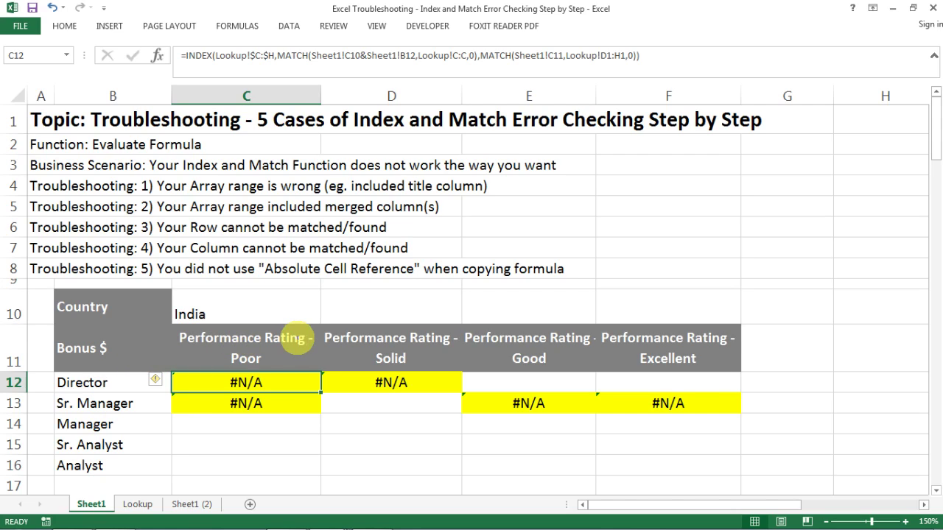
Examine the bonus table's four performance rating headings and its job levels from Director to Analyst
left_click(248, 348)
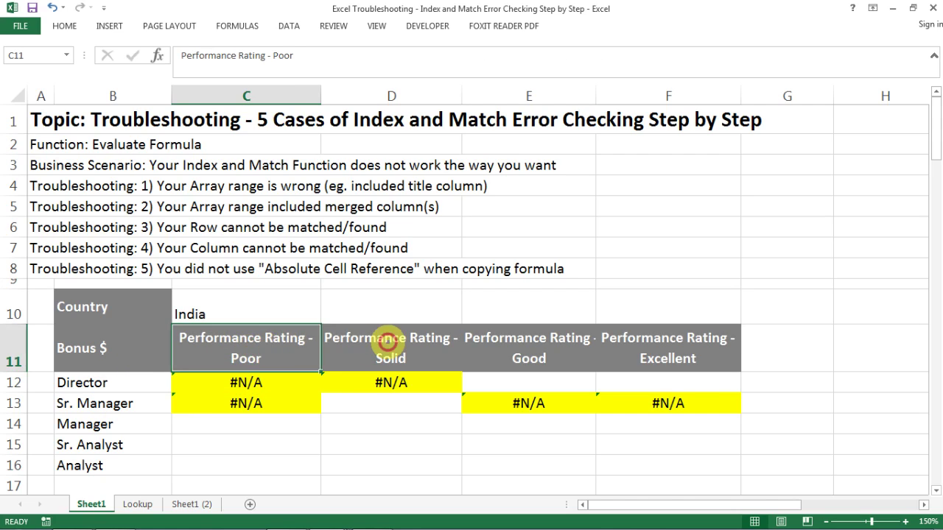
left_click(388, 341)
left_click(493, 343)
left_click(668, 355)
left_click(110, 381)
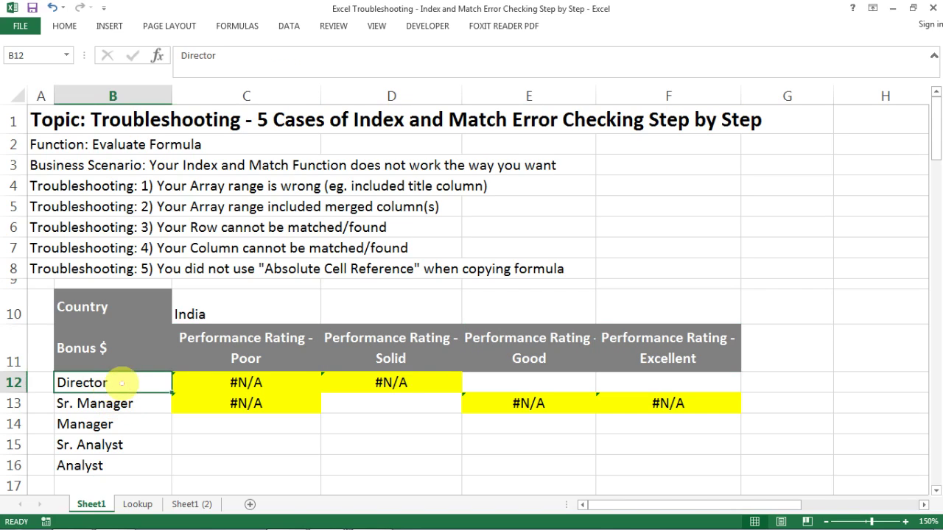
left_click(121, 421)
left_click(122, 447)
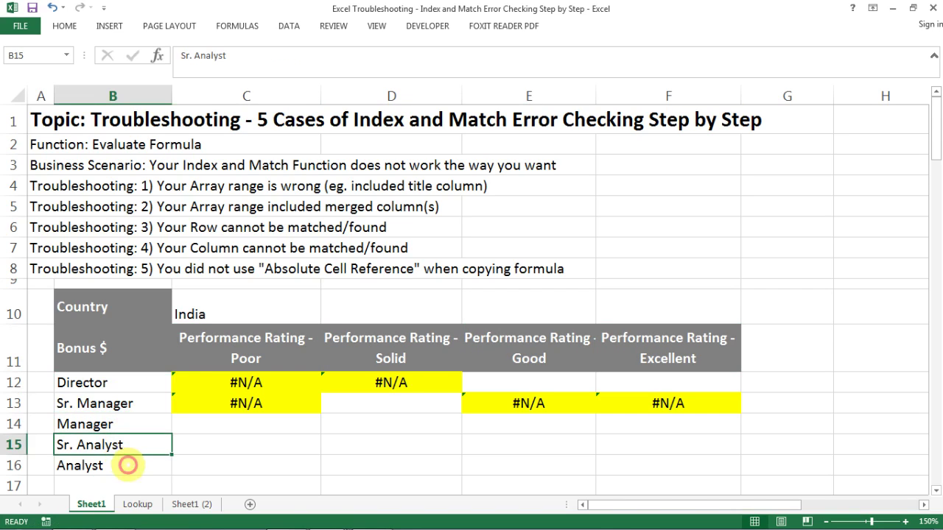
left_click(125, 467)
Check which countries can be chosen for the Country cell C10, leaving the selection as it is
left_click(144, 316)
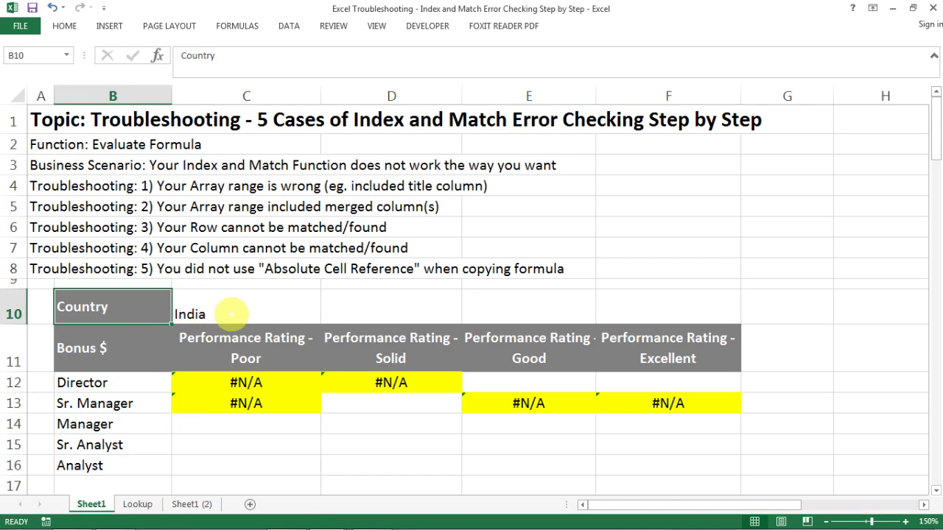
left_click(258, 313)
left_click(327, 318)
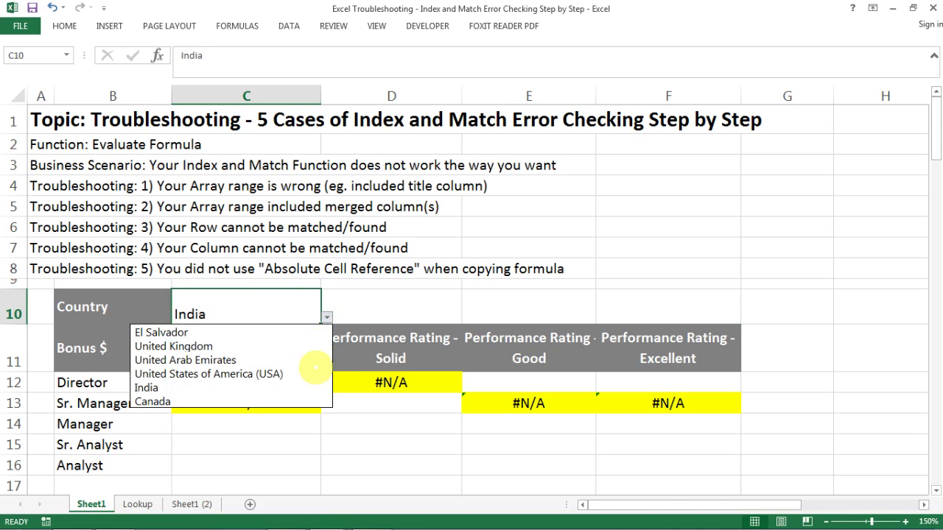
key("Escape")
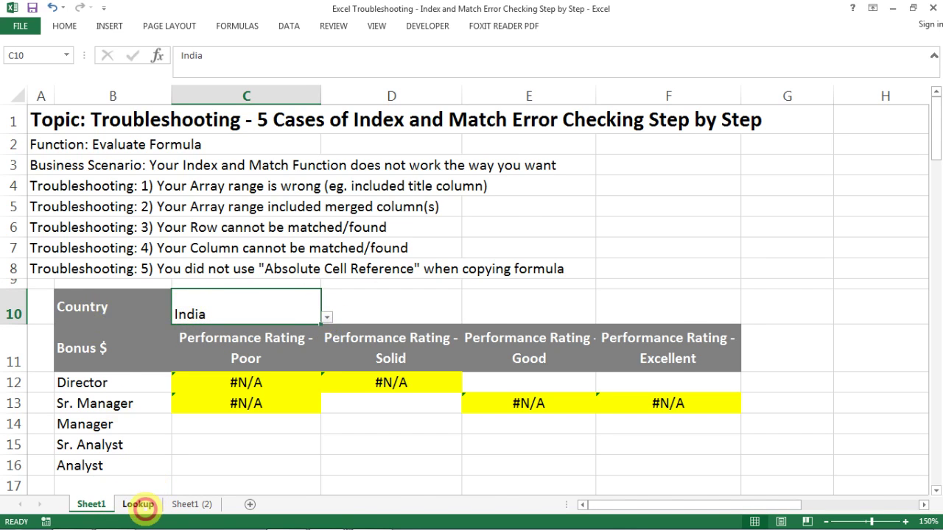
Review the source table in columns A to H of the Lookup sheet, including its job levels and rating headings, and return to Sheet1
left_click(138, 504)
left_click_drag(111, 94, 669, 199)
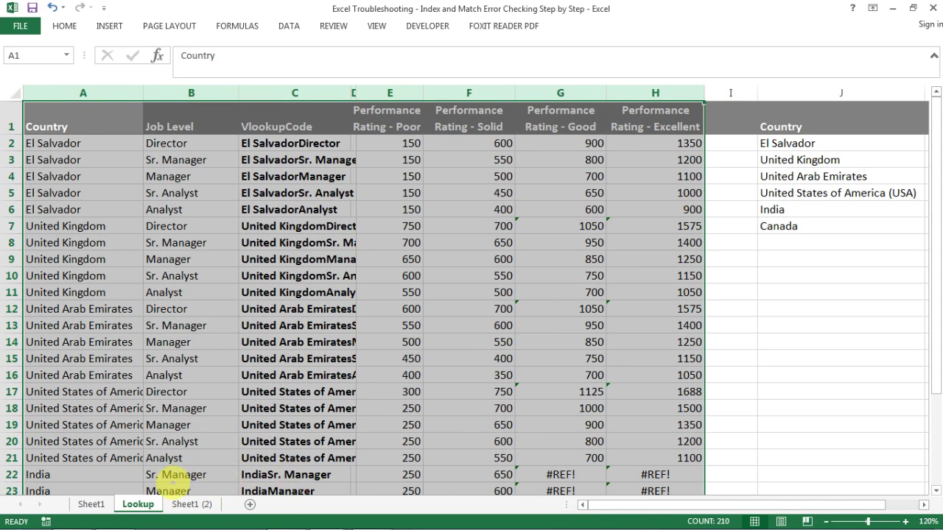
left_click(188, 141)
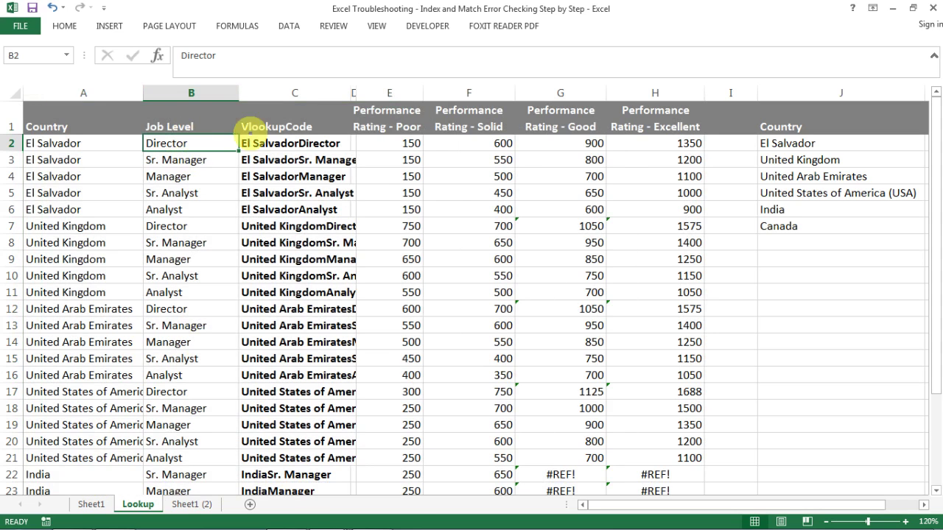
left_click_drag(394, 116, 654, 125)
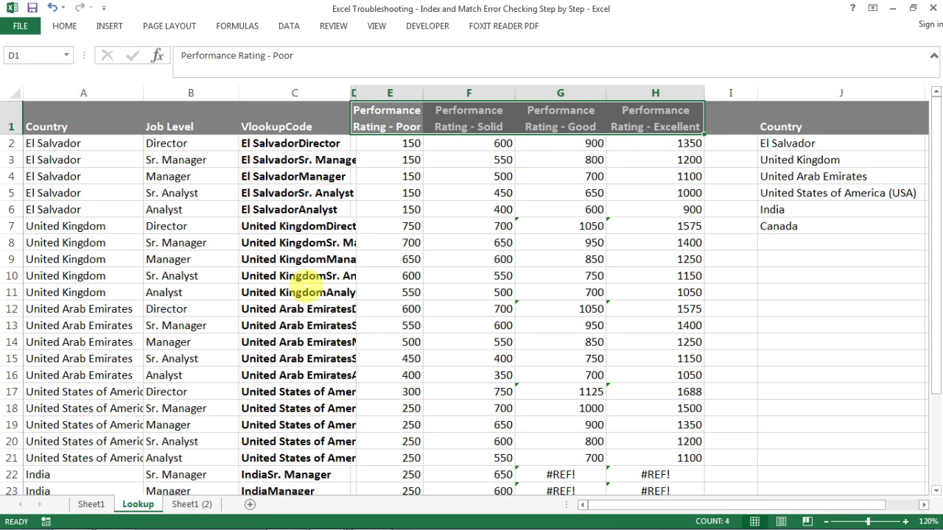
left_click(91, 504)
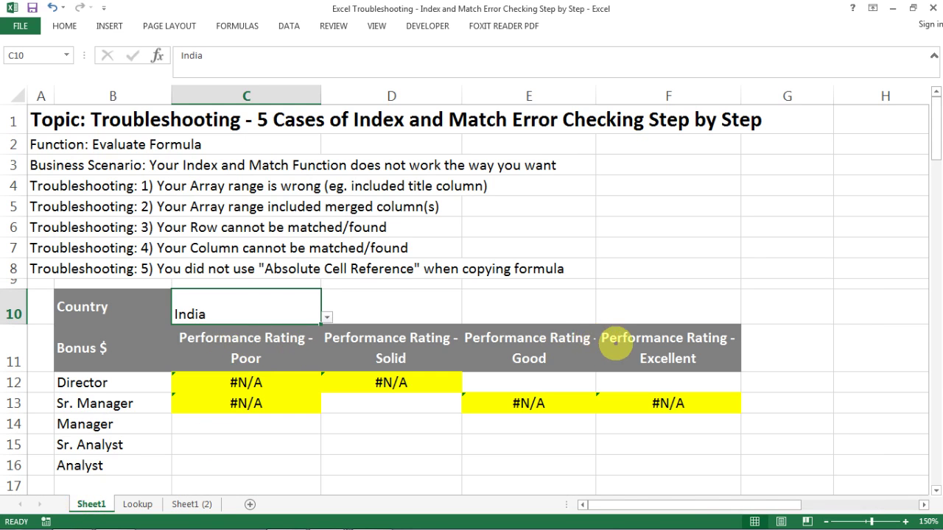
Examine the Lookup sheet's Country, Job Level and VlookupCode columns, including the formula in C2 that joins country and job level
left_click(132, 505)
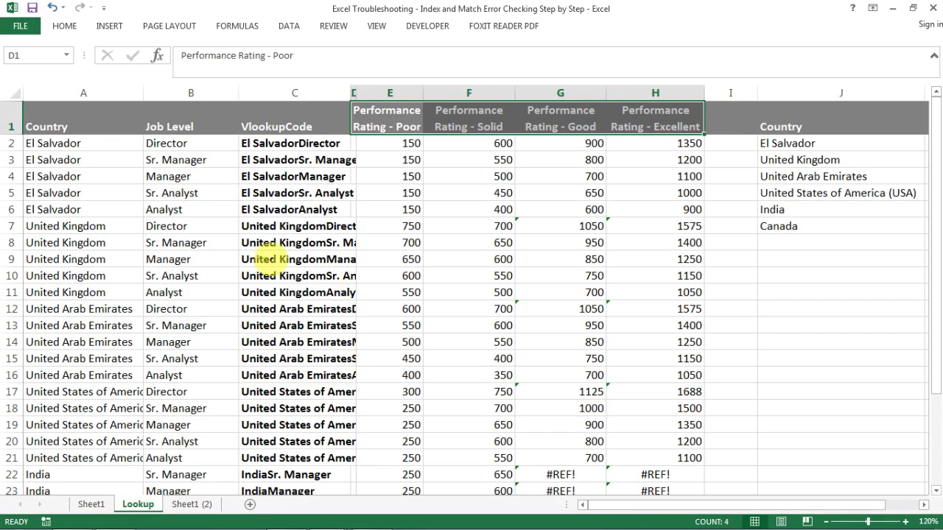
left_click(78, 123)
left_click(80, 91)
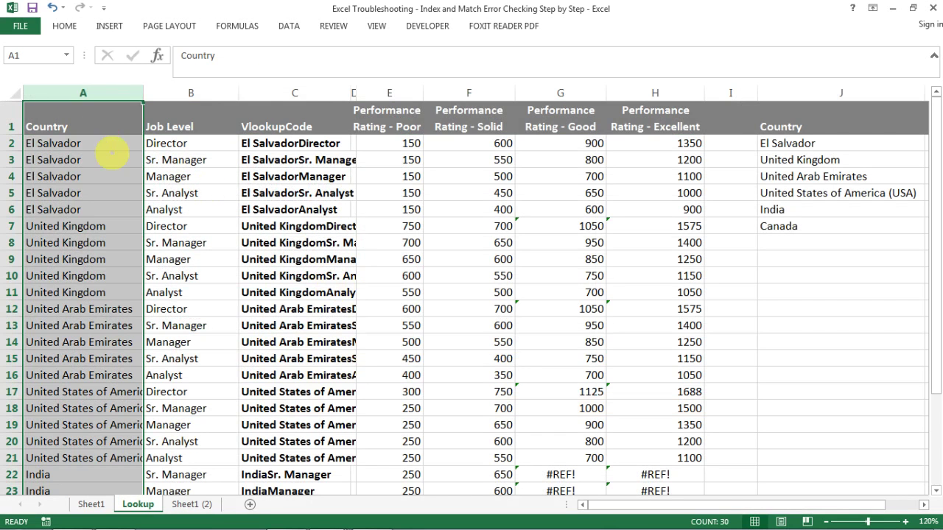
left_click(187, 96)
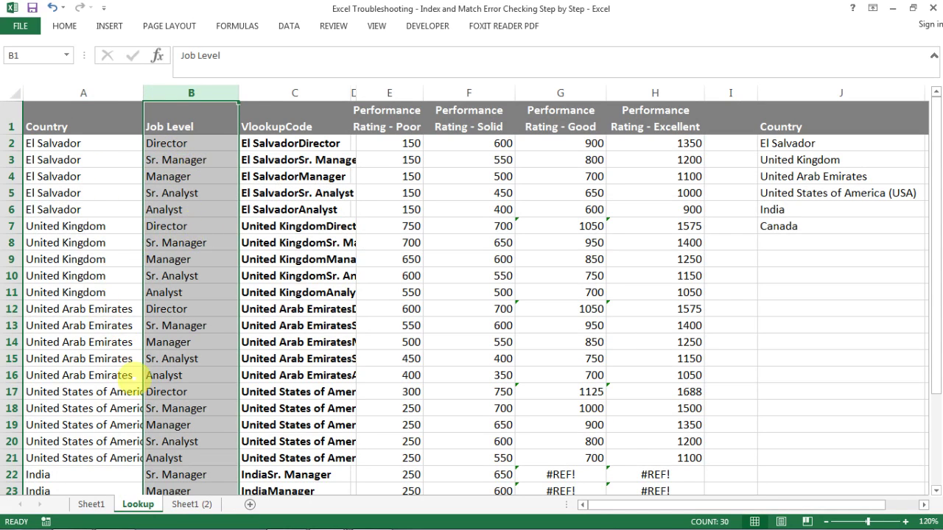
left_click(270, 140)
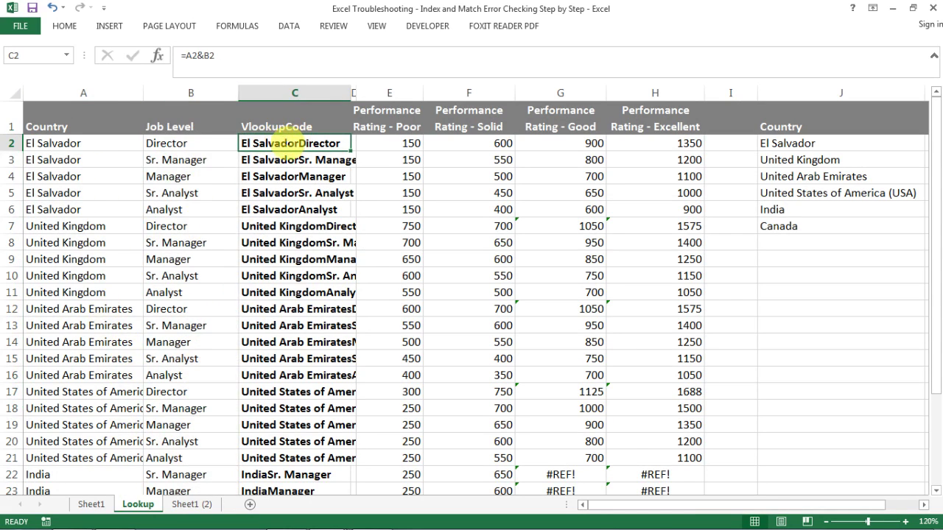
double_click(274, 143)
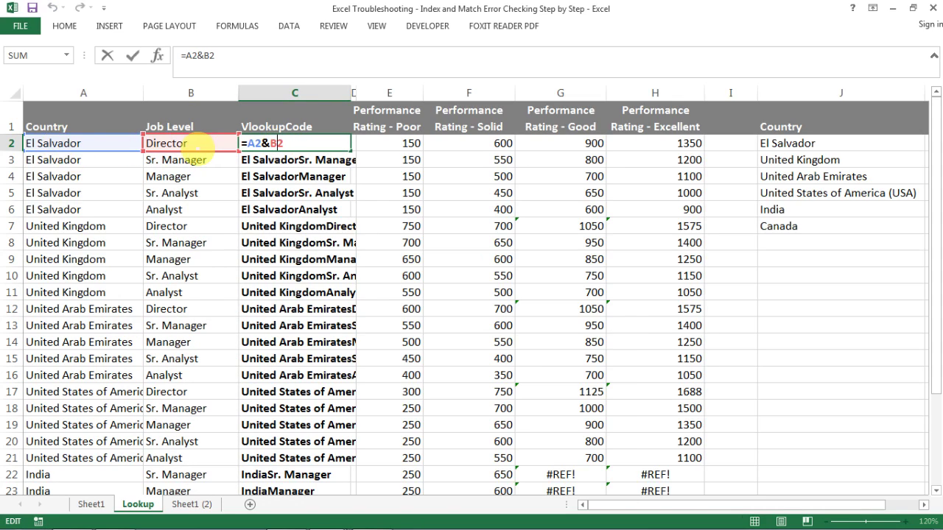
key("Escape")
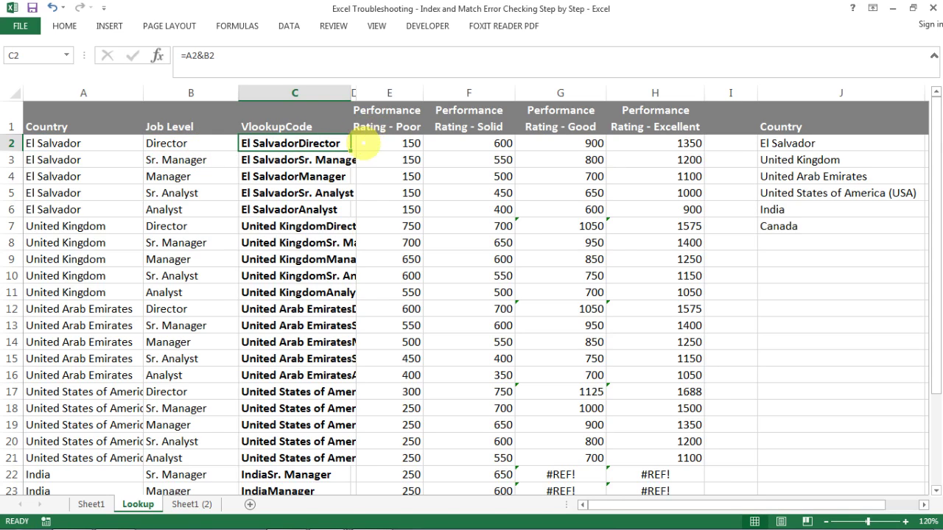
left_click(294, 92)
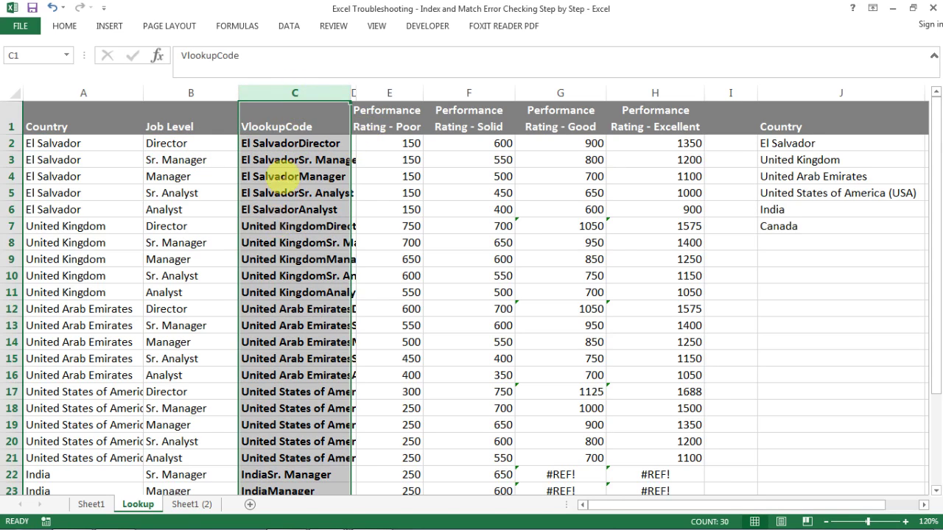
Inspect the performance rating headings and the bonus amounts beneath them on the Lookup sheet
left_click_drag(368, 120, 654, 118)
left_click_drag(383, 140, 560, 177)
left_click_drag(596, 278, 665, 381)
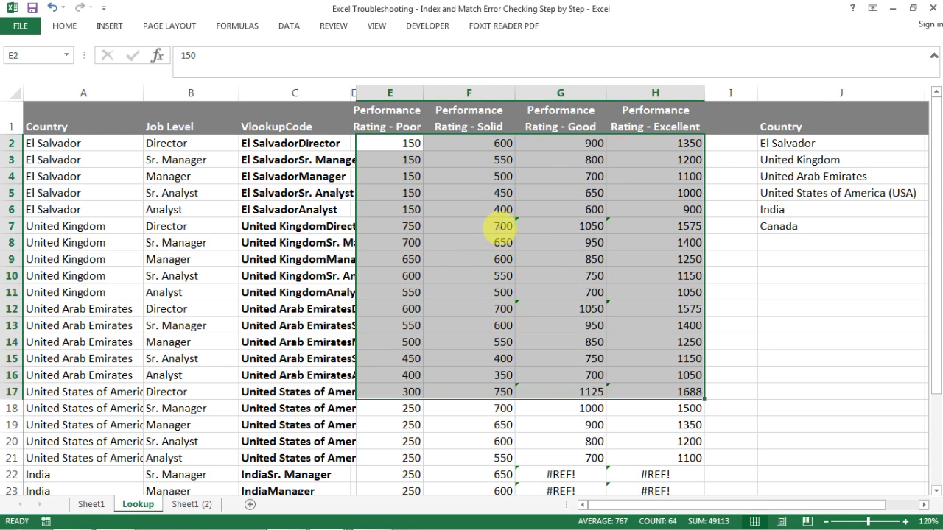
Start an INDEX formula in Sheet1 cell C14 with Sheet1!E2:H16 as its array argument
left_click(92, 504)
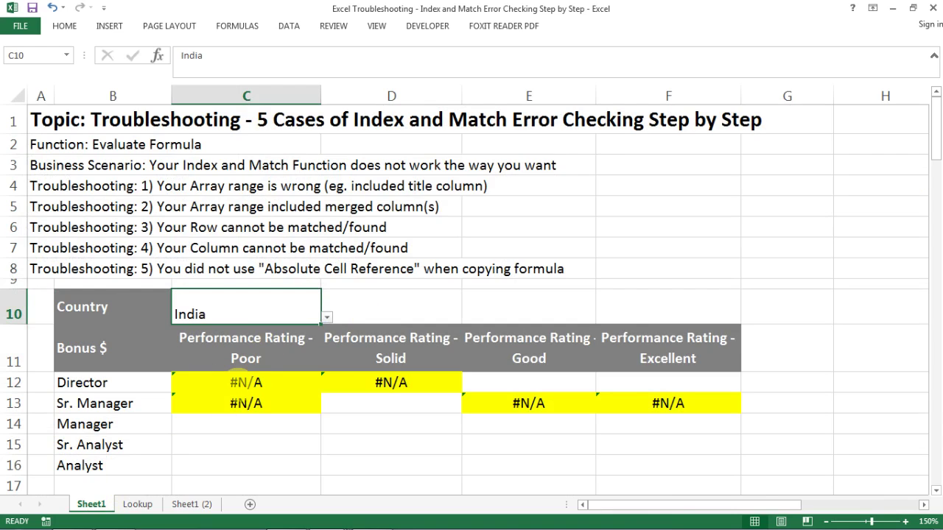
left_click(243, 381)
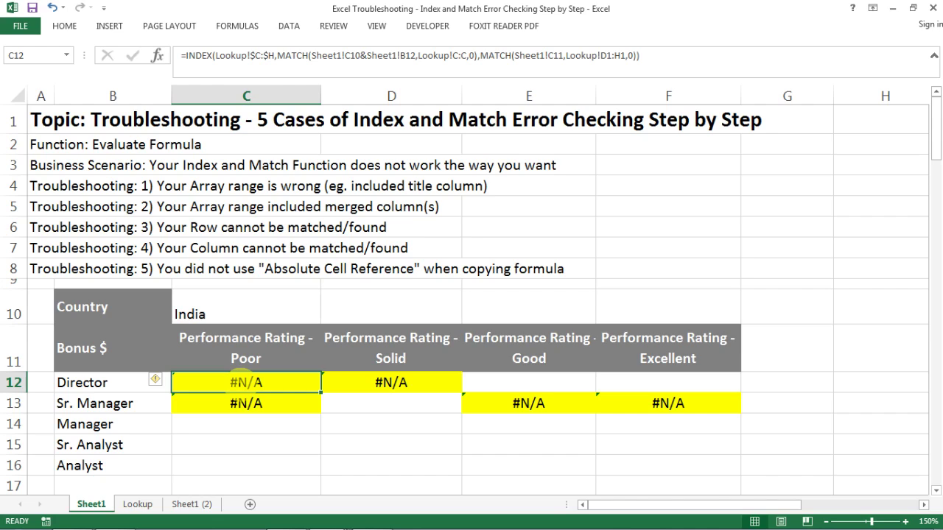
left_click(245, 425)
type("=")
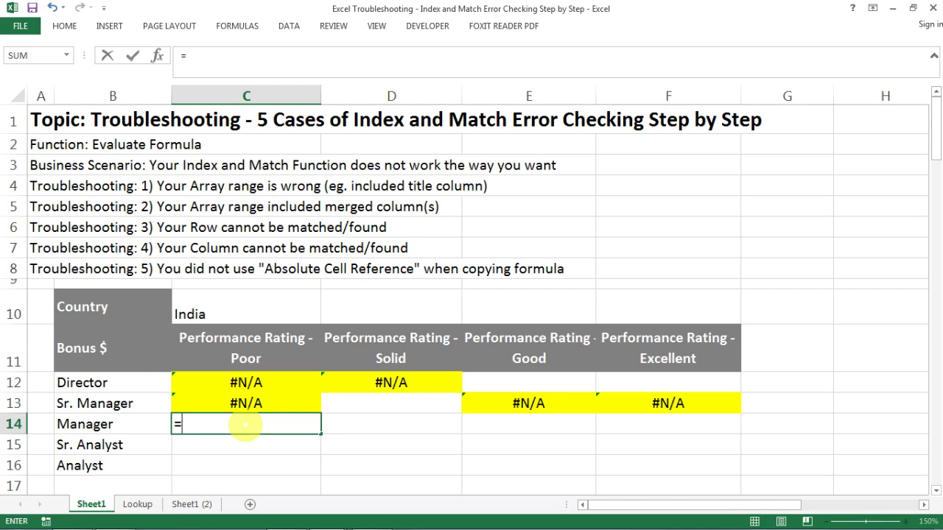
type("inde")
key("Tab")
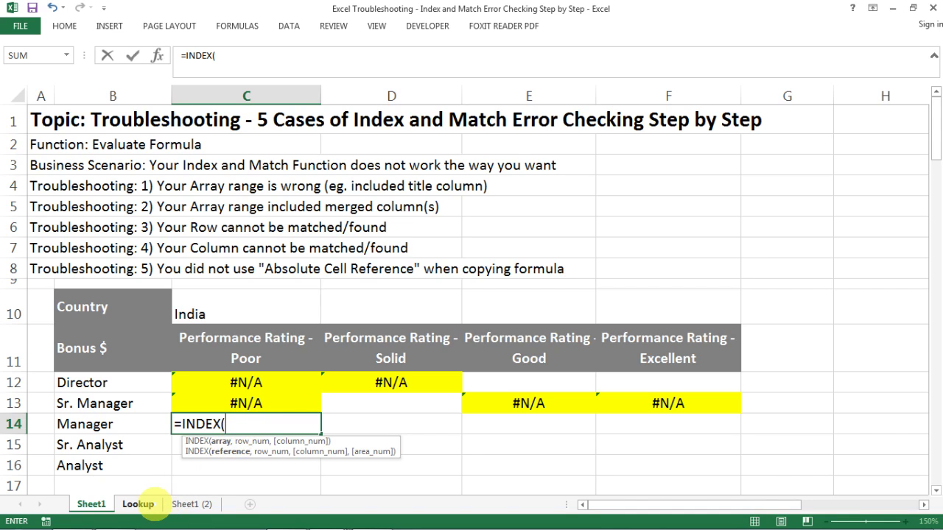
left_click(138, 504)
left_click(404, 145)
left_click_drag(404, 146, 653, 380)
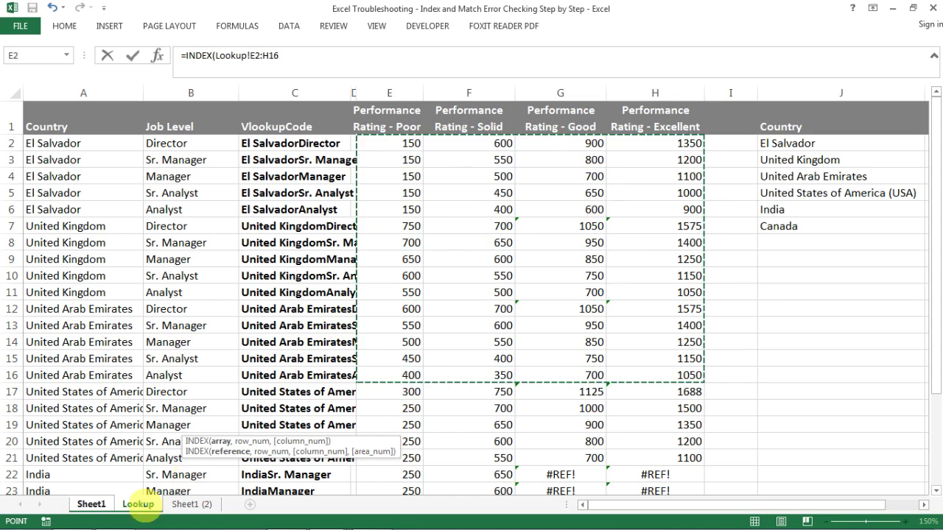
left_click(92, 504)
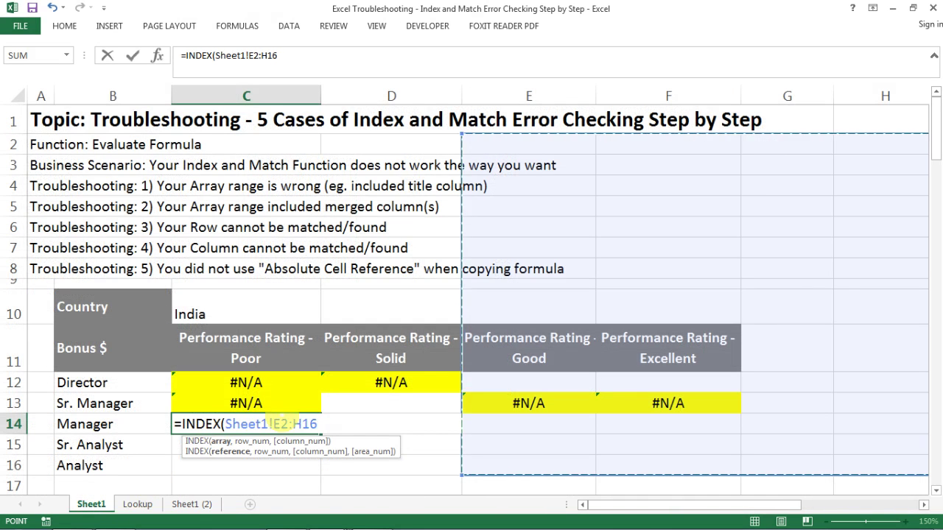
Add two empty match() functions as the row and column arguments and close the INDEX formula
type(",match")
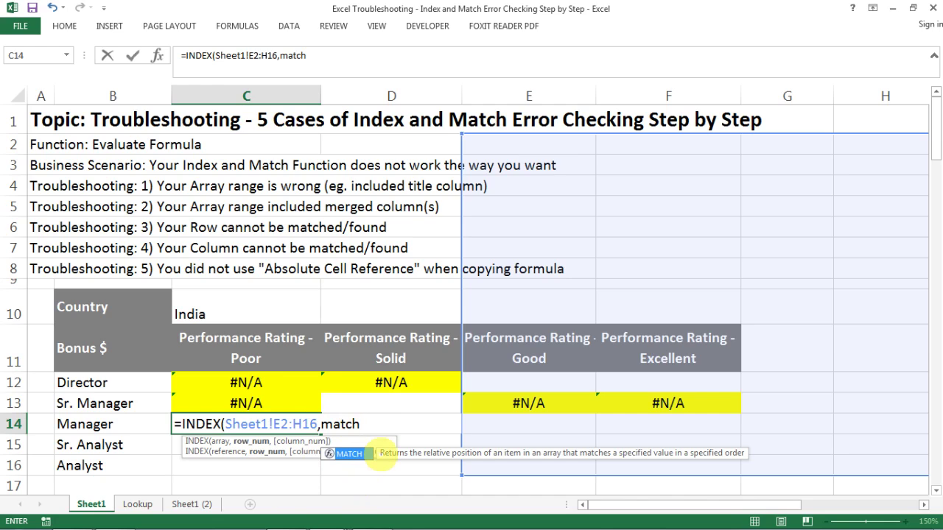
type("()")
type(",ma")
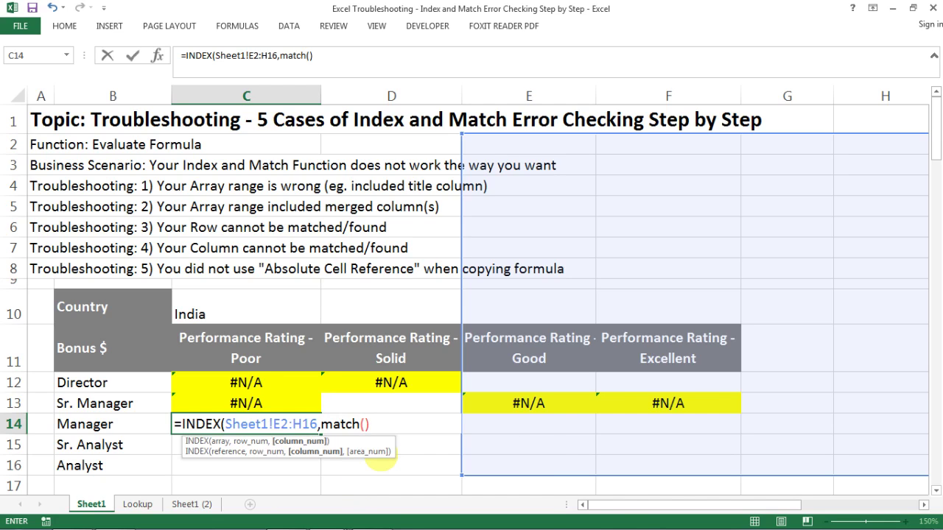
type("tch(")
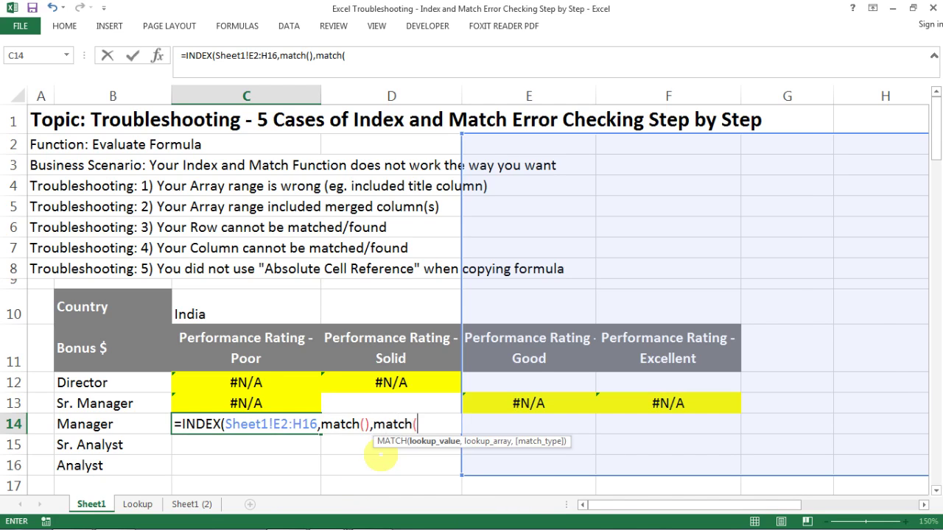
type("))")
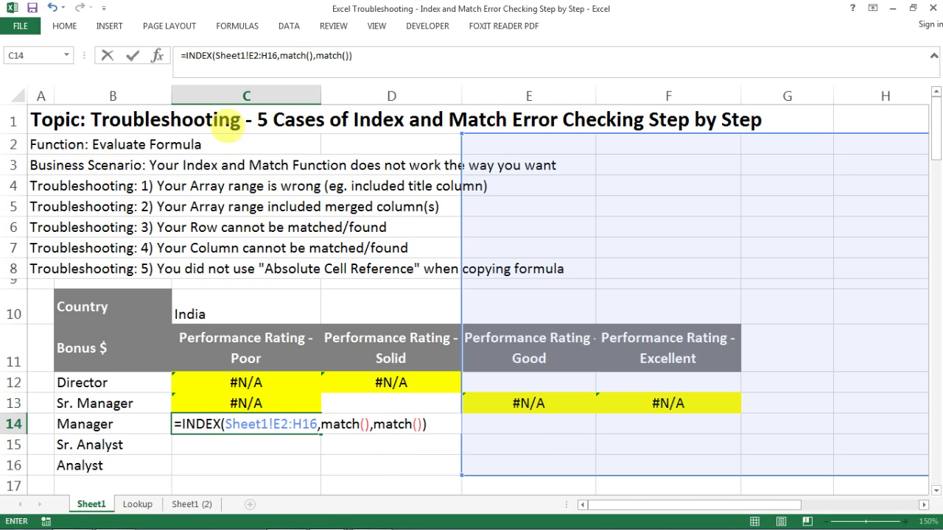
Store the INDEX and MATCH outline in C14 as text by prefixing it with an apostrophe
left_click(180, 55)
type("'")
key("Return")
key("Up")
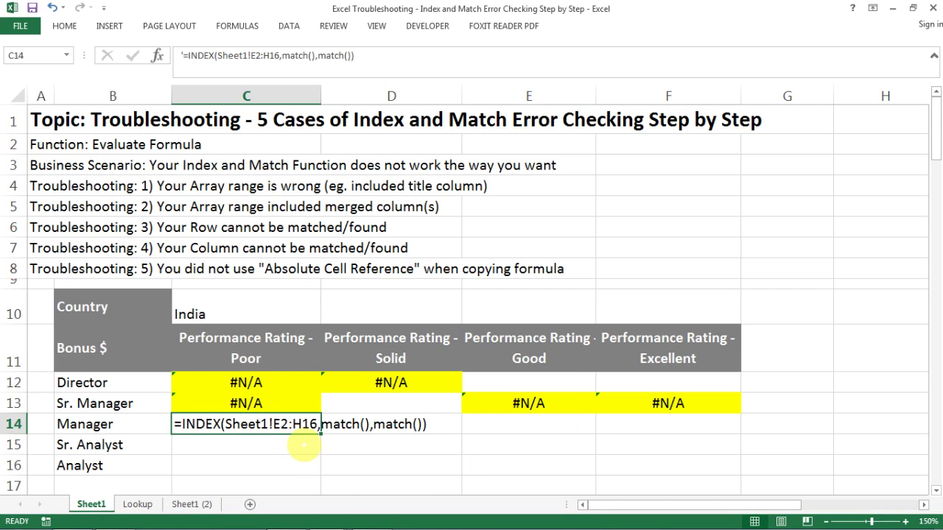
Inspect the highlighted bonus formulas in C12, D12 and E13
key("Up")
key("Up")
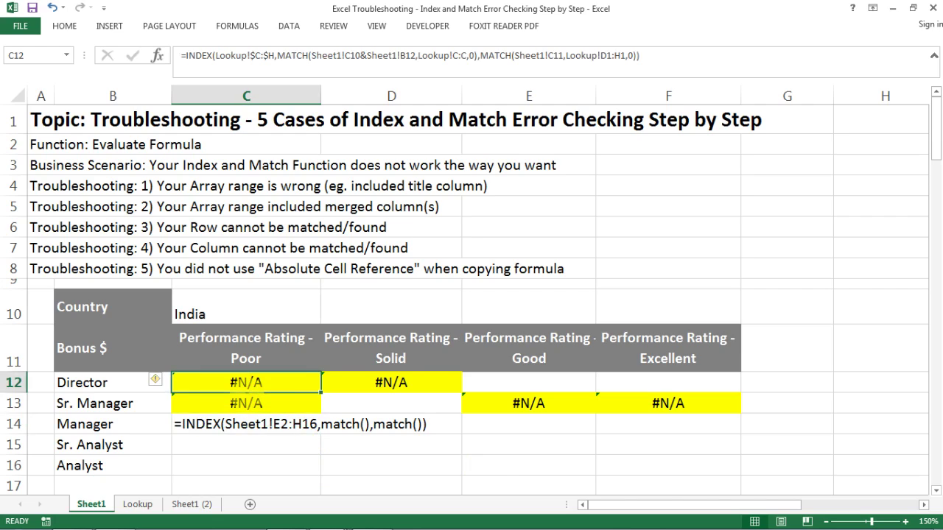
left_click(448, 382)
left_click(531, 402)
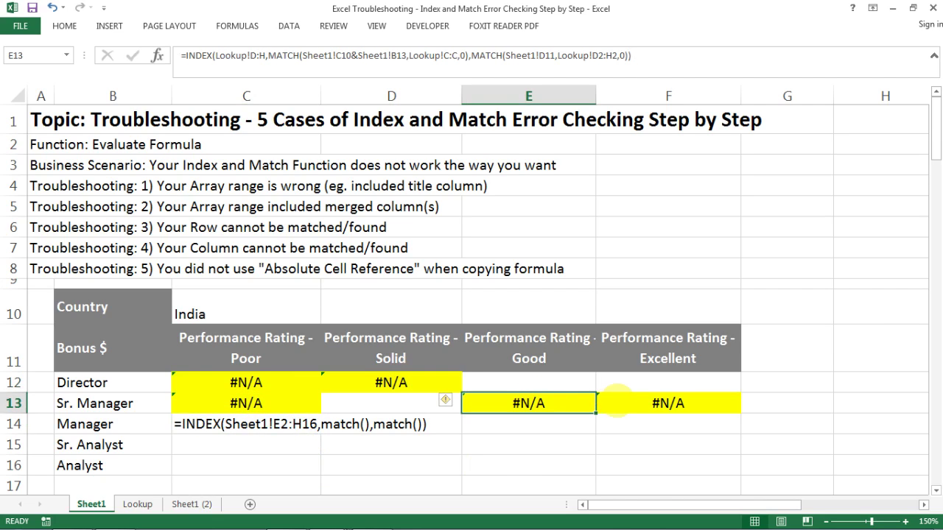
left_click(287, 379)
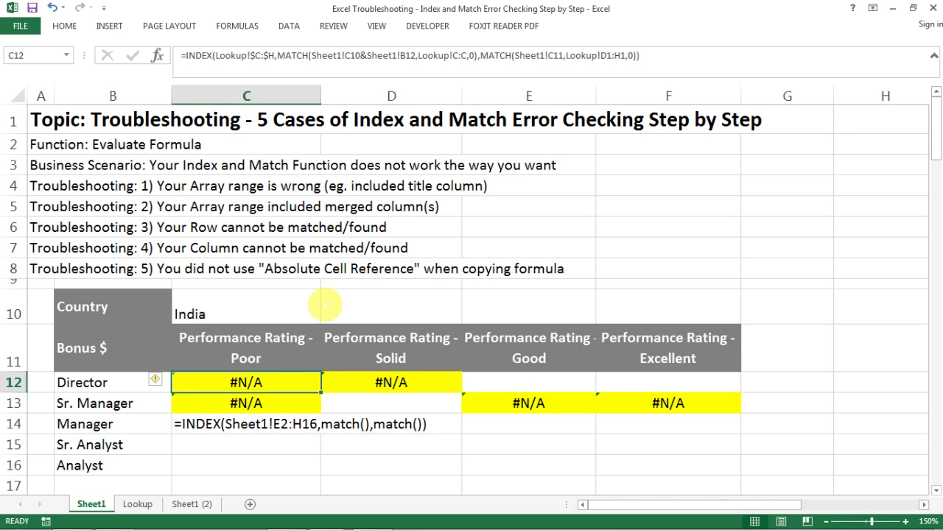
Set the country in C10 to El Salvador and check the Director's Poor rating formula in C12
left_click(319, 312)
left_click(327, 317)
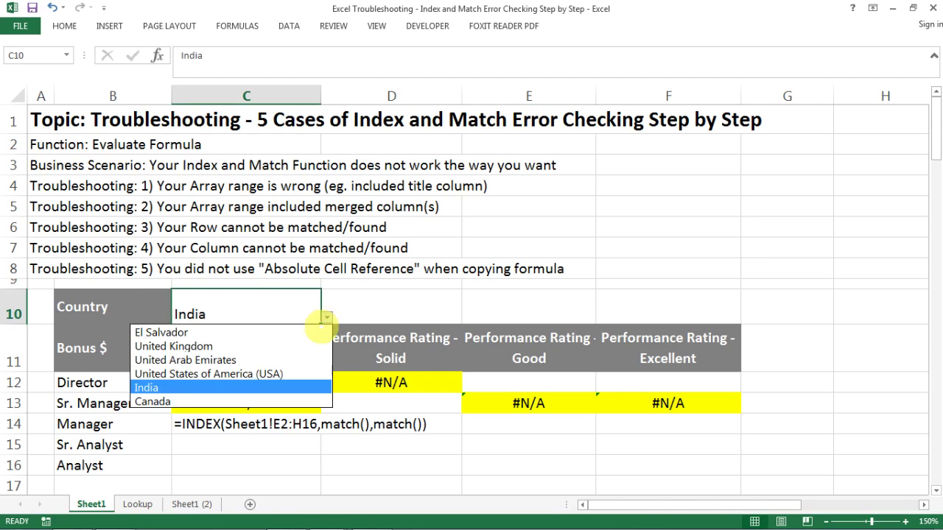
left_click(316, 330)
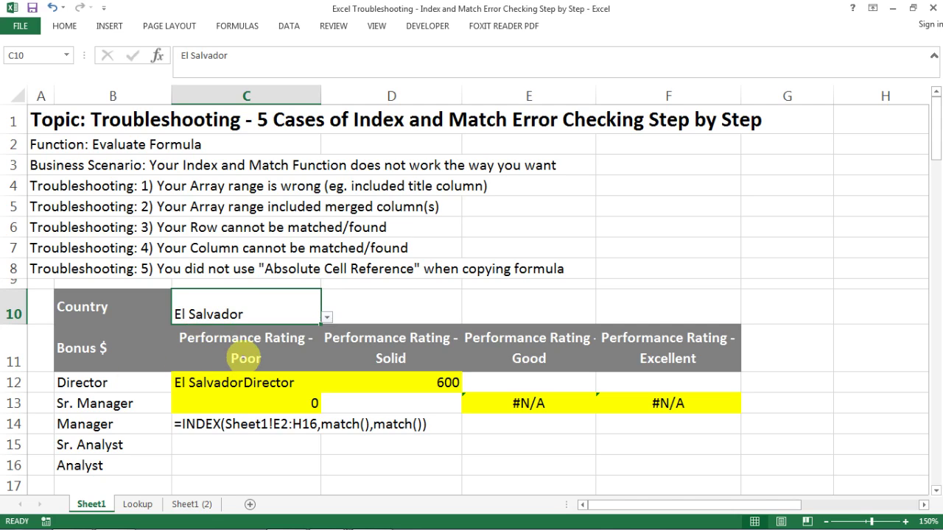
left_click(262, 380)
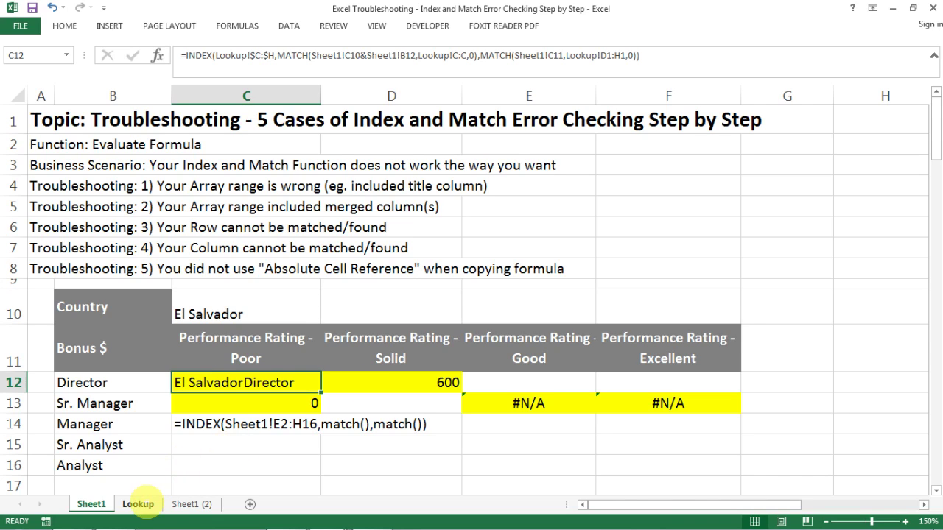
Compare the Director's Poor rating result in C12 with the VlookupCode column on the Lookup sheet
left_click(137, 505)
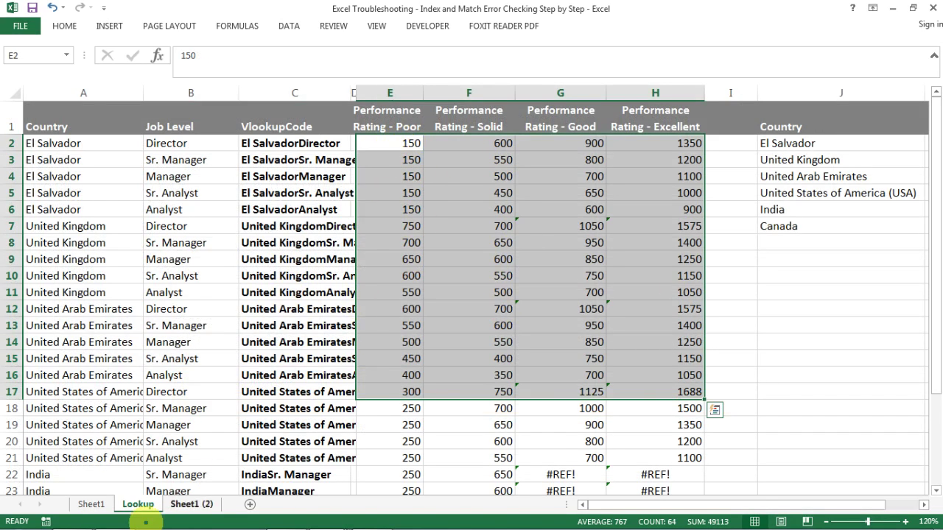
left_click(92, 504)
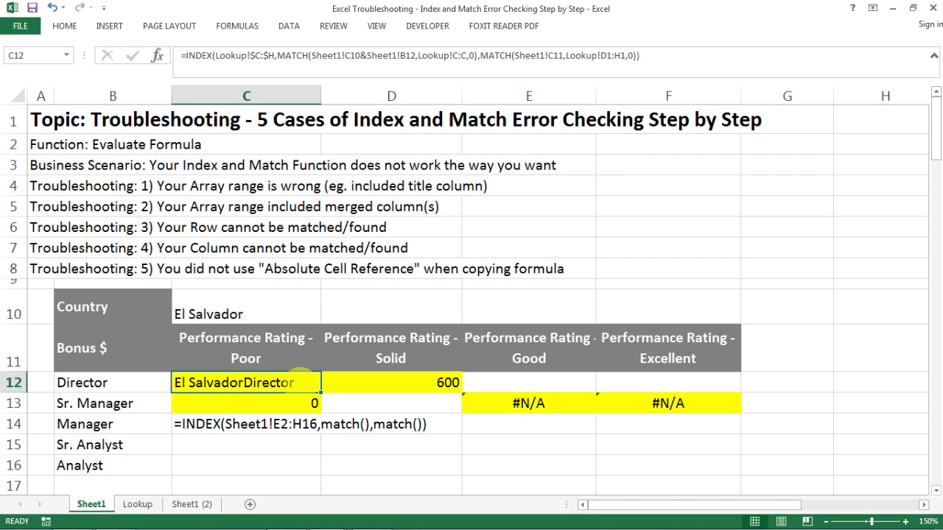
left_click(137, 504)
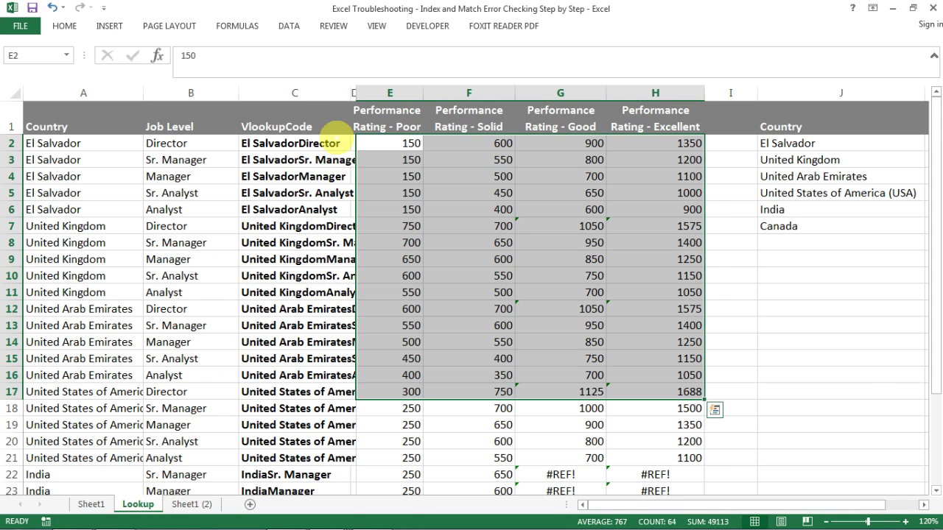
left_click(310, 93)
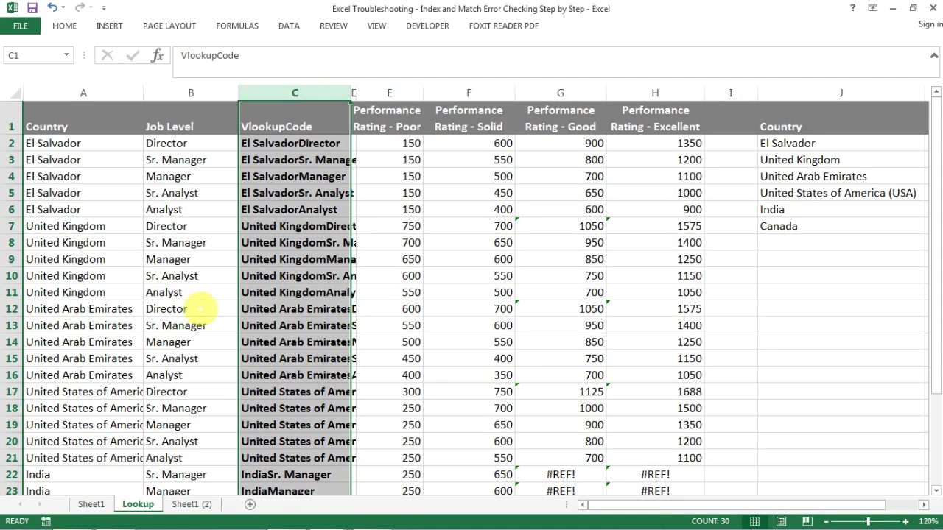
left_click(92, 504)
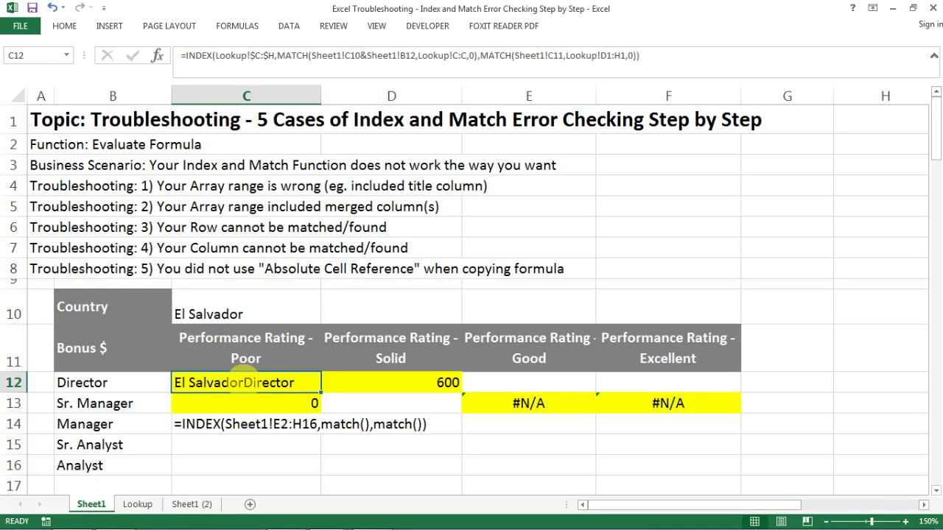
Check the bonus amounts in E2:H10 and the code in C2 on the Lookup sheet against the C12 formula
left_click(137, 505)
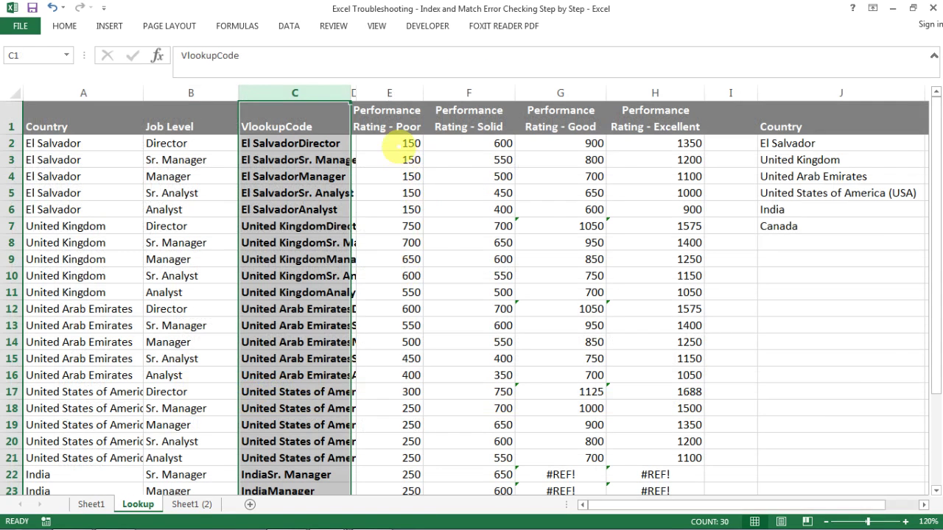
left_click(361, 144)
left_click_drag(361, 143, 662, 277)
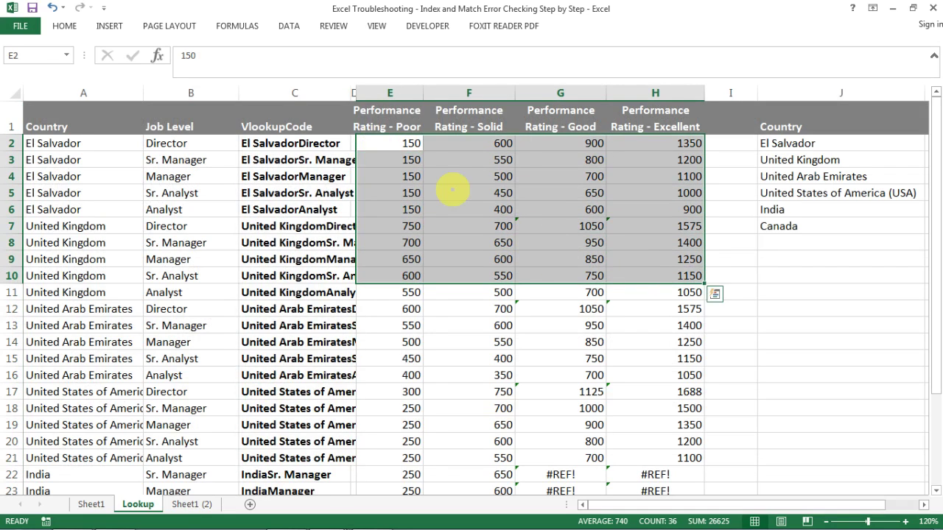
left_click(291, 142)
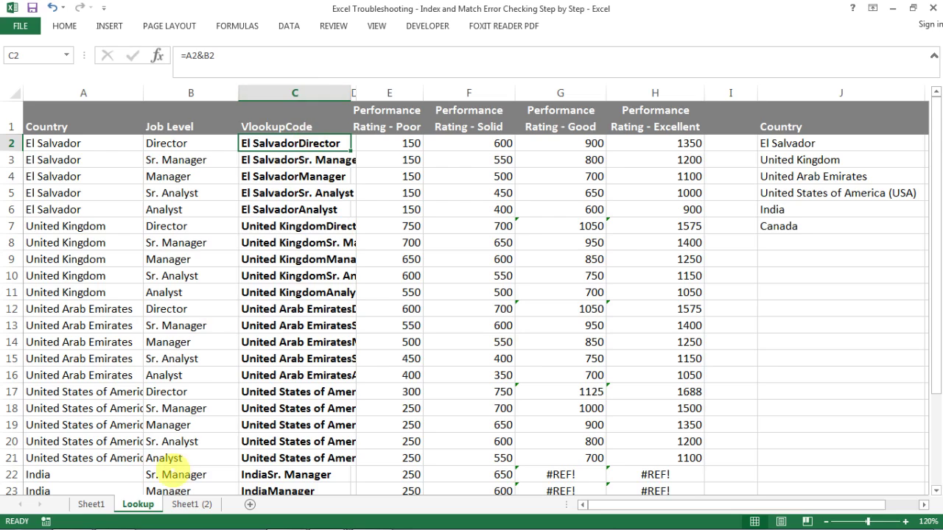
left_click(92, 504)
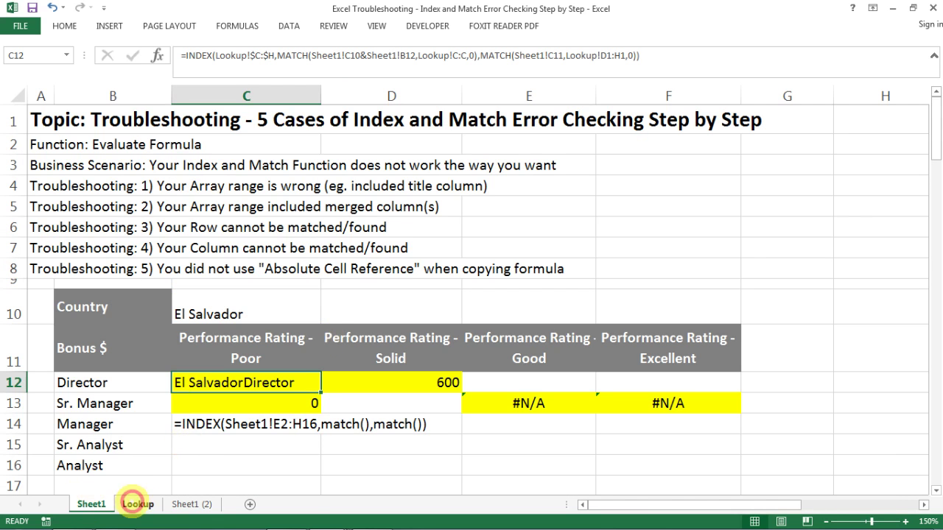
left_click(137, 504)
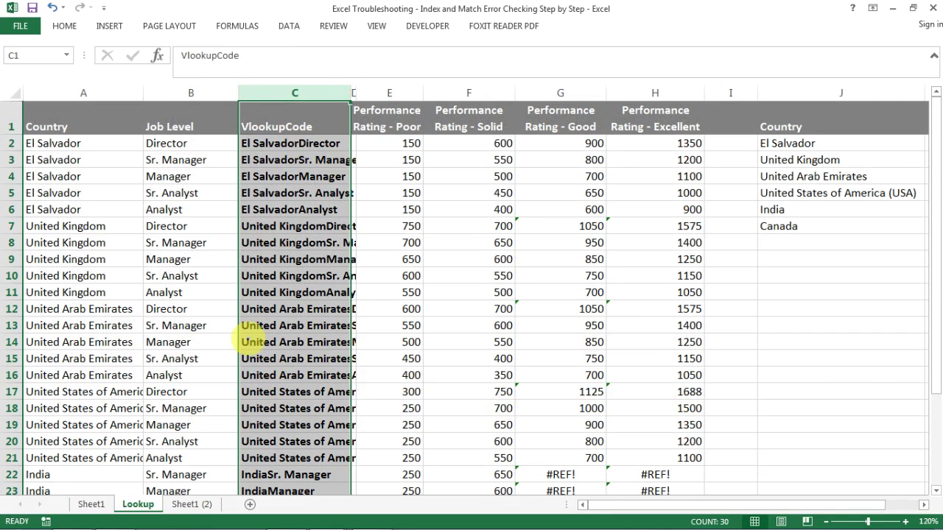
left_click(91, 504)
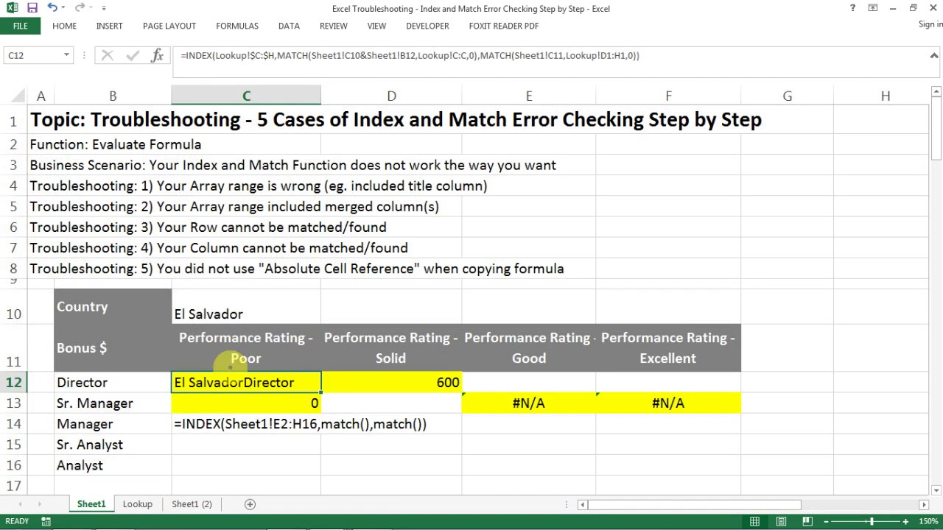
left_click_drag(274, 58, 215, 57)
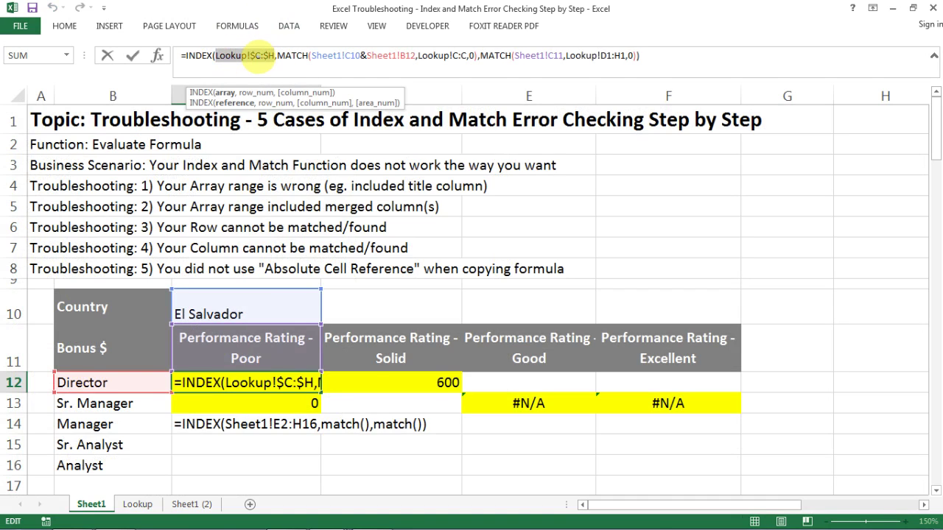
left_click(138, 505)
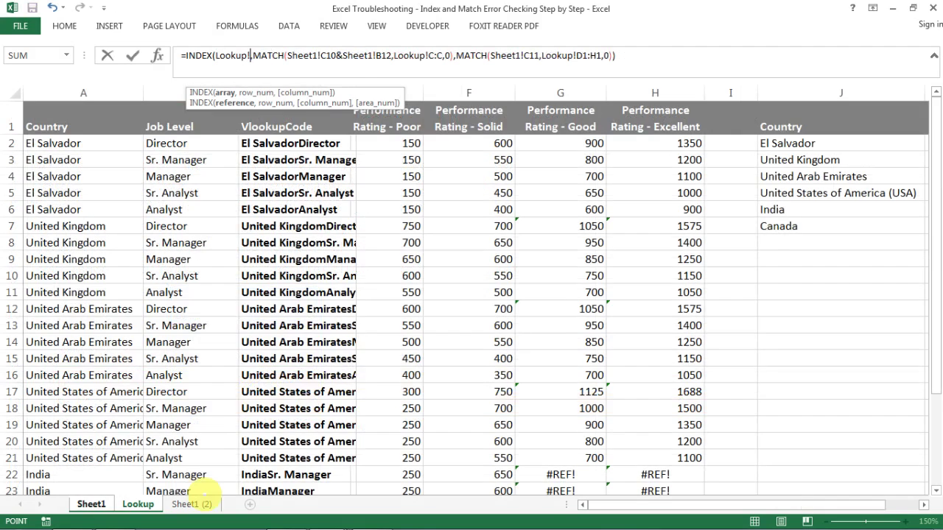
left_click(333, 193)
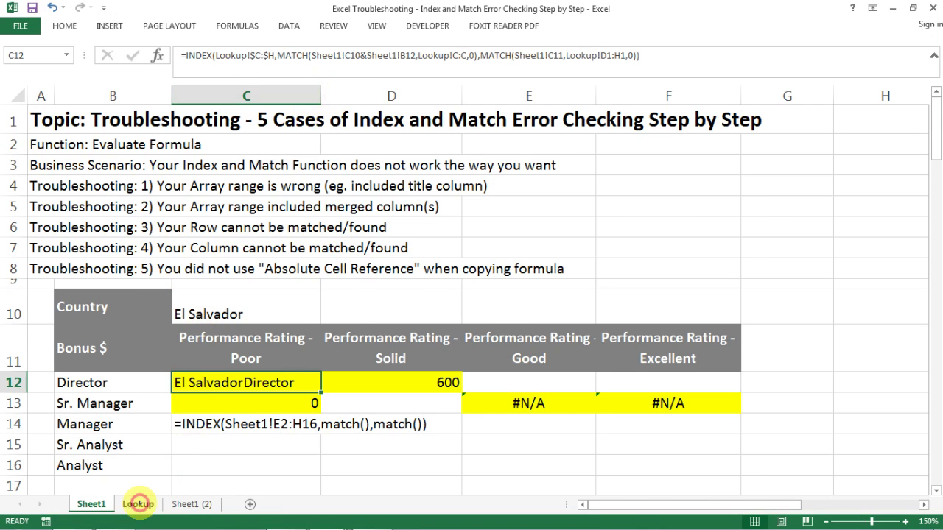
Change the INDEX array in the C12 formula to Lookup!$D:$H so that it excludes the VlookupCode column
left_click(135, 506)
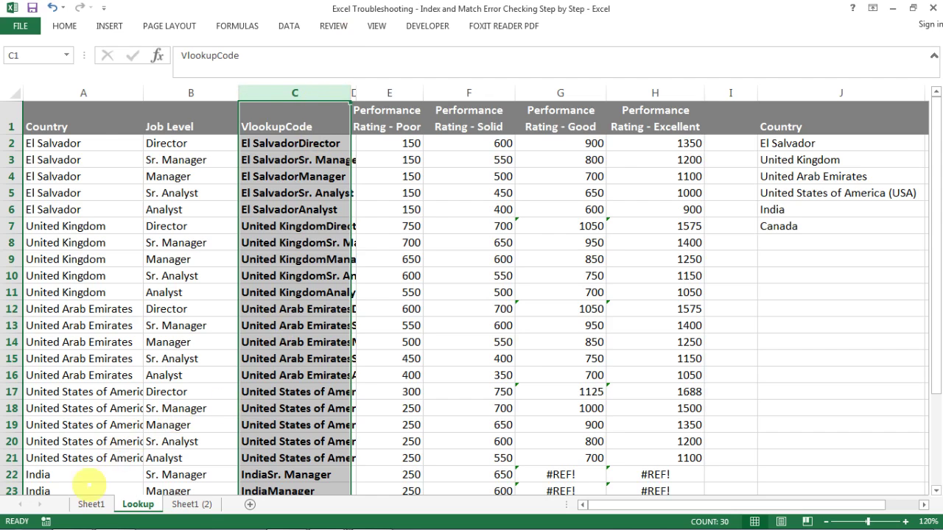
left_click(103, 496)
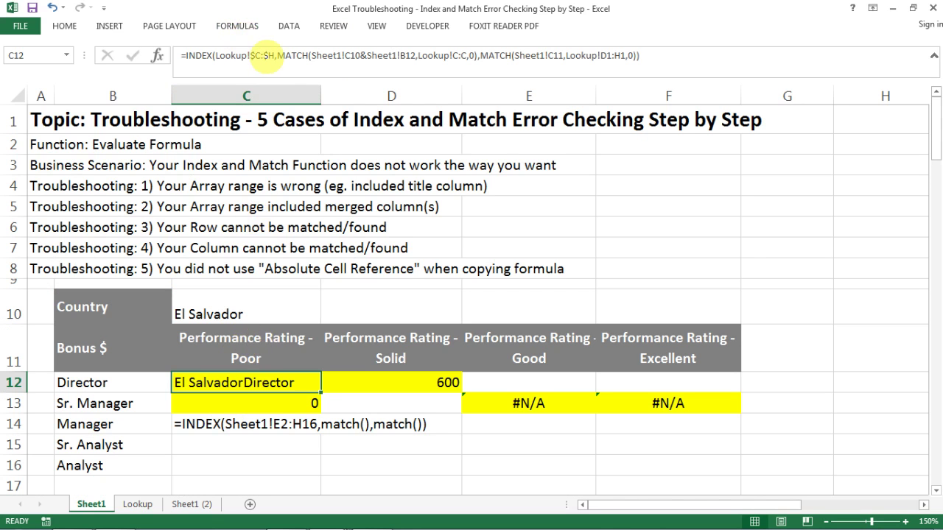
left_click(259, 56)
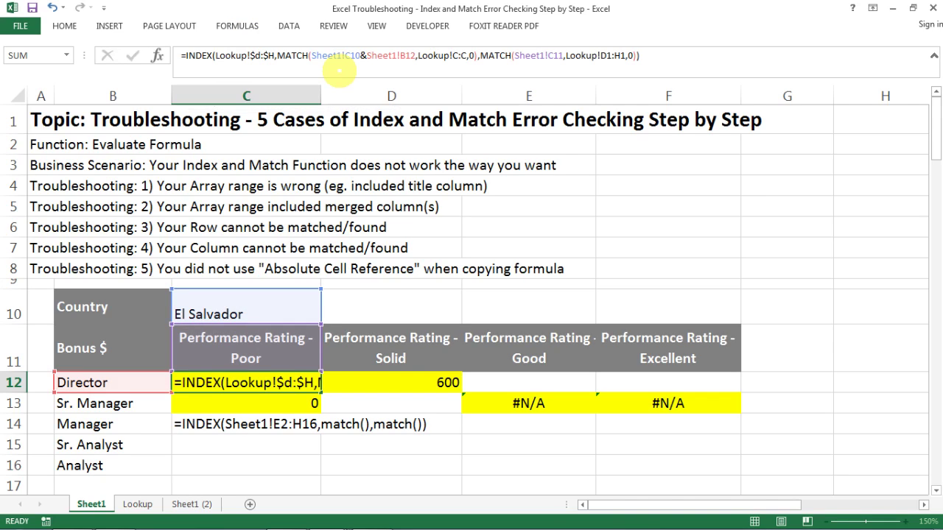
key("Return")
key("Up")
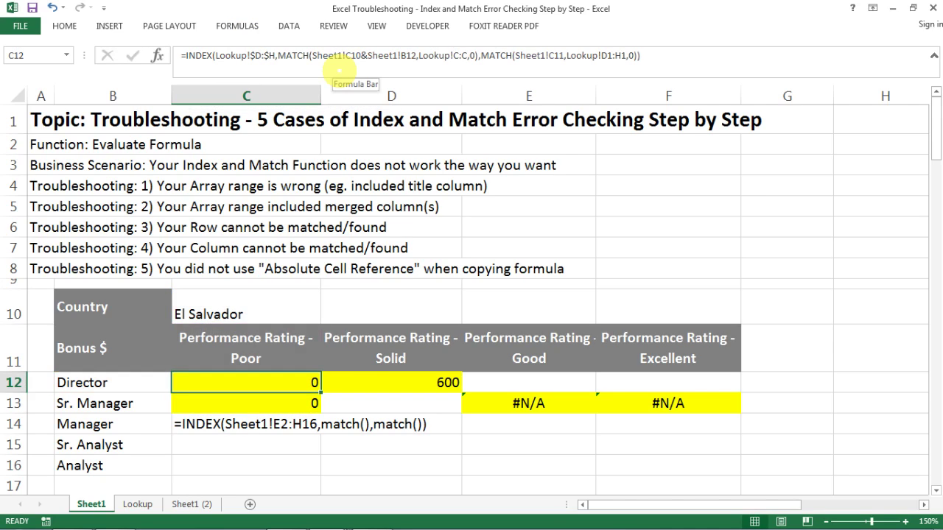
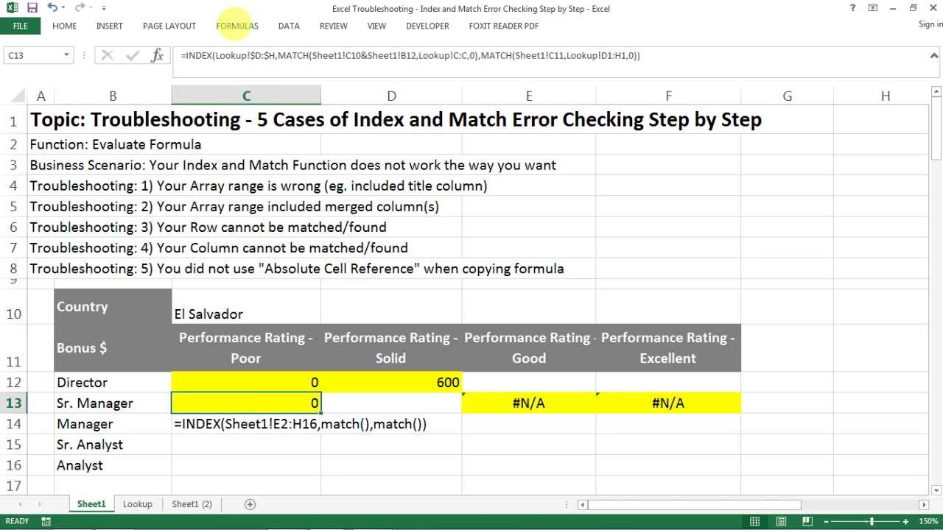
Step through the C13 formula with Evaluate Formula until both MATCH arguments are resolved, and close the evaluation
left_click(234, 26)
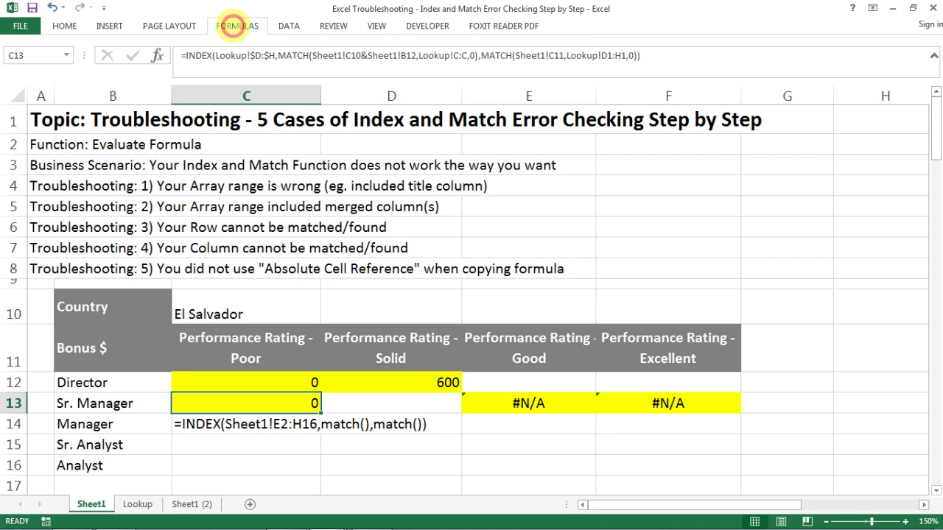
left_click(613, 76)
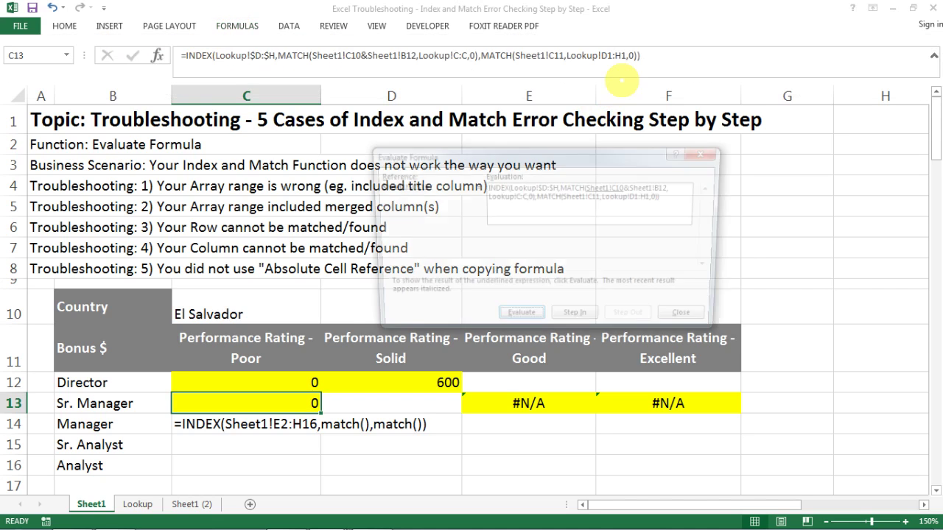
left_click_drag(554, 158, 304, 139)
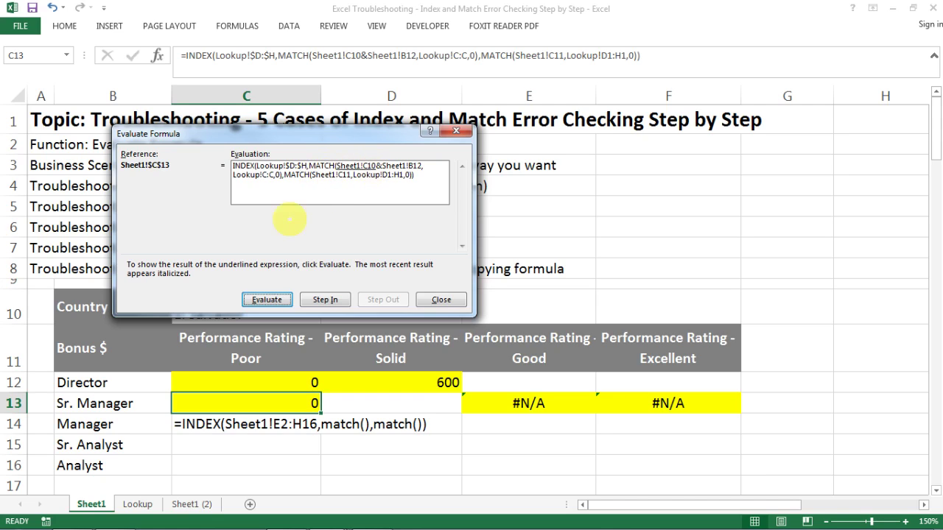
left_click(267, 299)
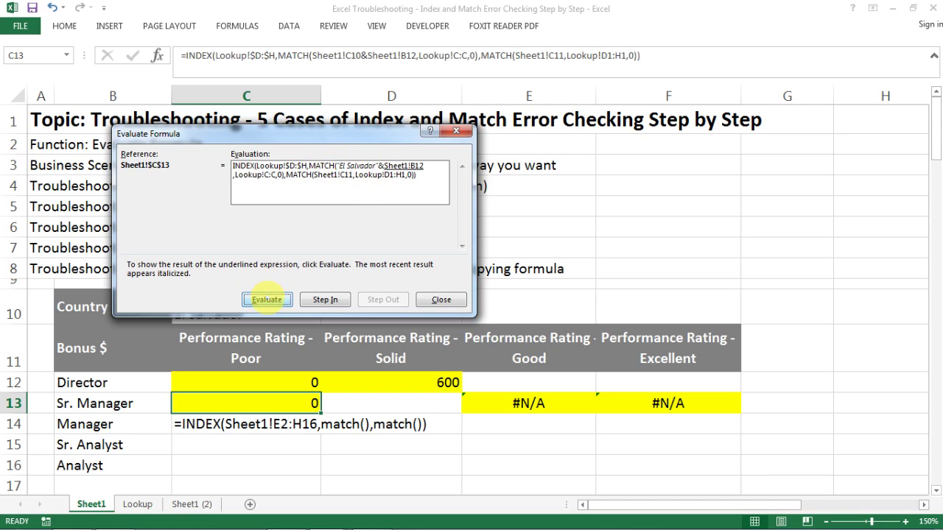
left_click(267, 298)
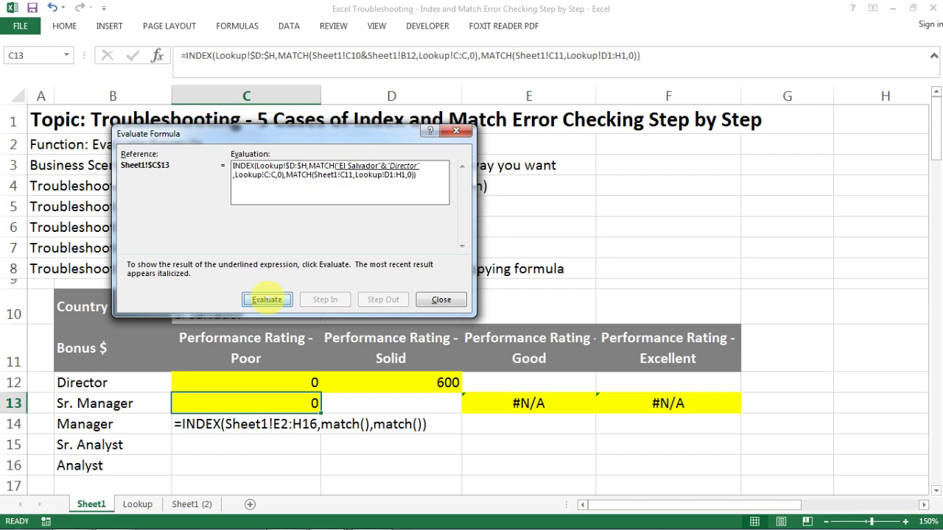
left_click(266, 298)
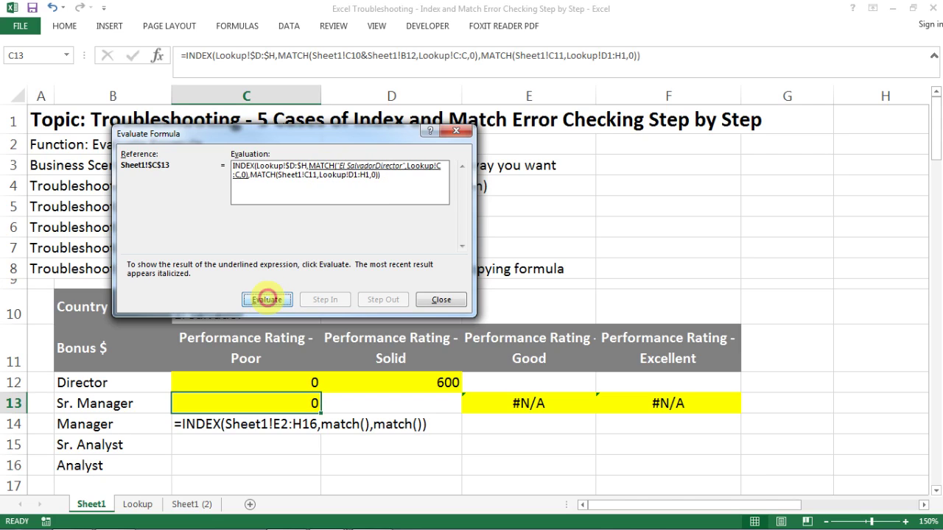
left_click(267, 298)
left_click(267, 299)
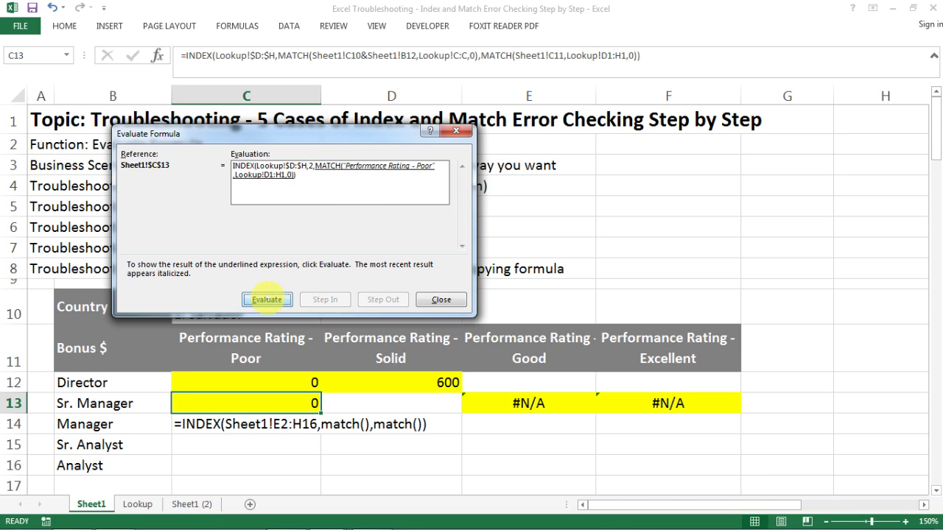
left_click(267, 298)
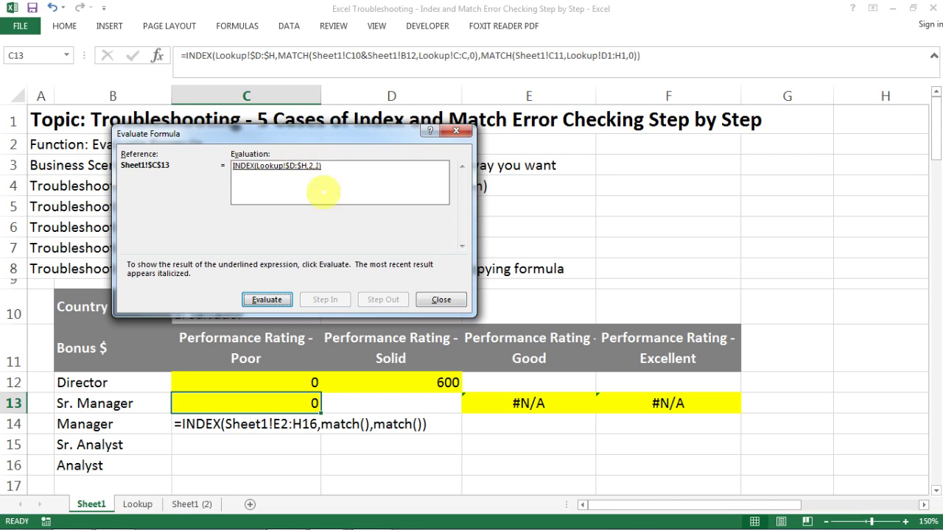
left_click(441, 300)
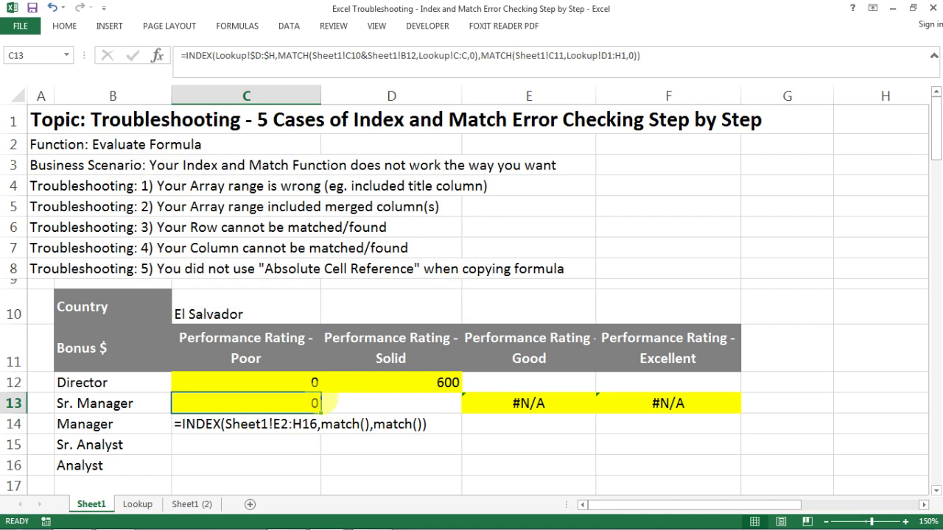
Inspect the merged Performance Rating - Poor header on the Lookup sheet, widen column D, and check cell D2
left_click(137, 505)
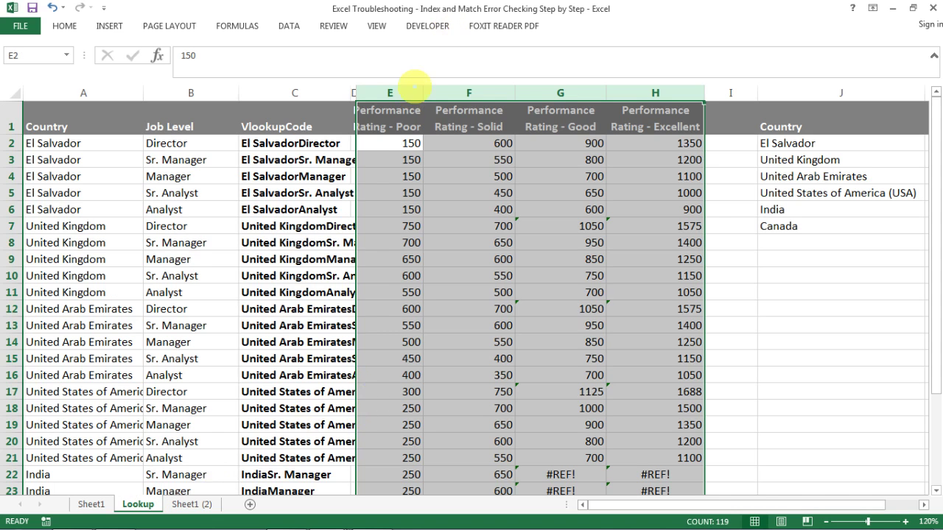
left_click_drag(346, 93, 669, 143)
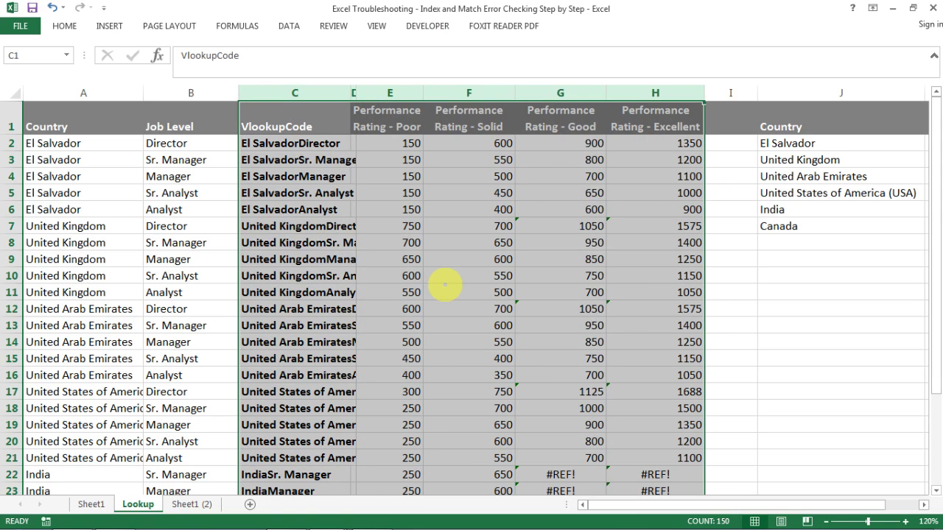
left_click(385, 116)
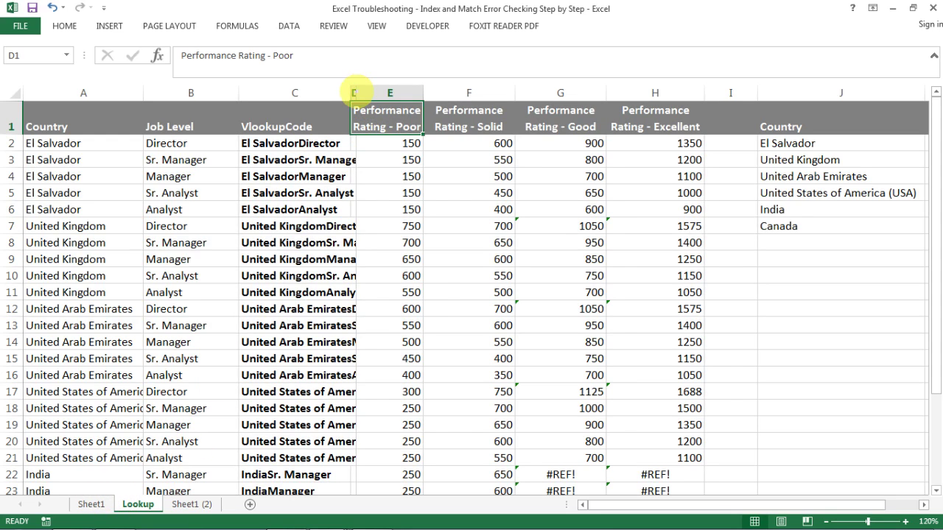
left_click_drag(355, 91, 380, 92)
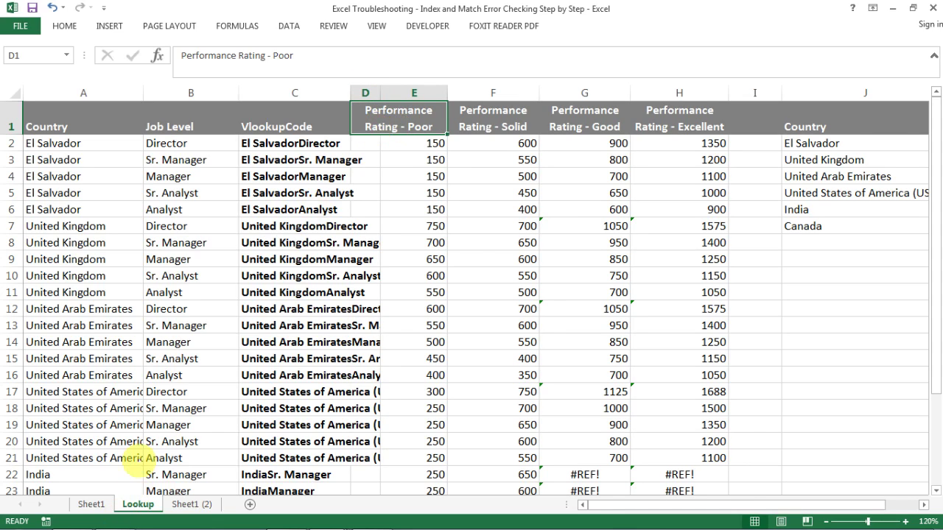
left_click(367, 142)
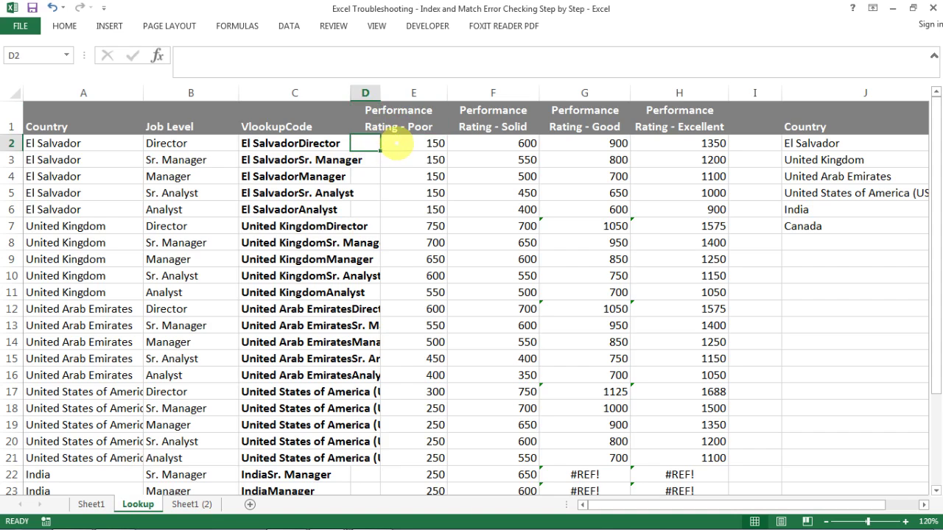
Review the INDEX and MATCH formulas in C13 and C12 on Sheet1, leaving both unedited
left_click(92, 504)
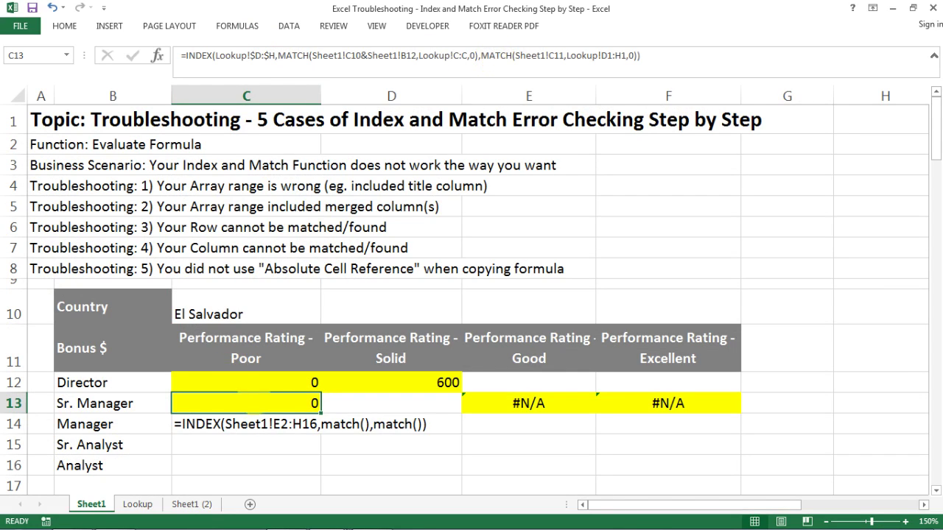
double_click(255, 399)
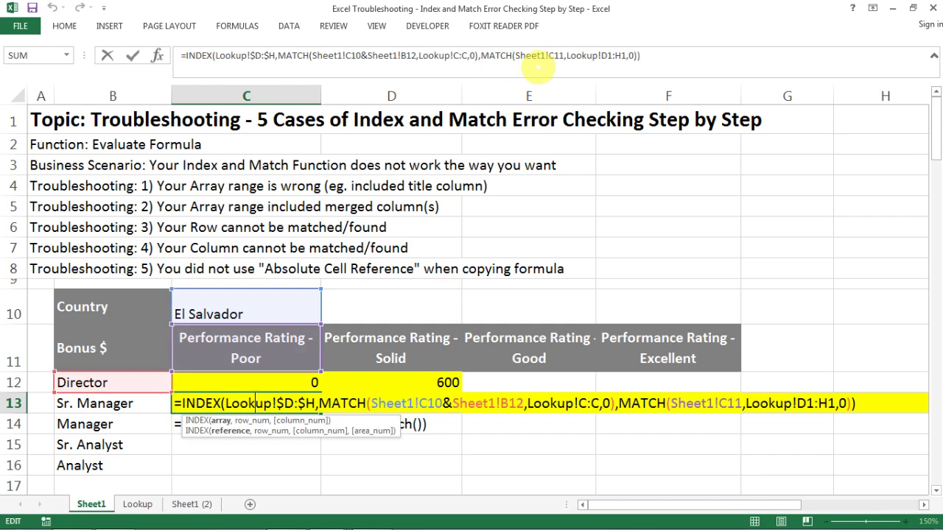
key("Return")
left_click(250, 378)
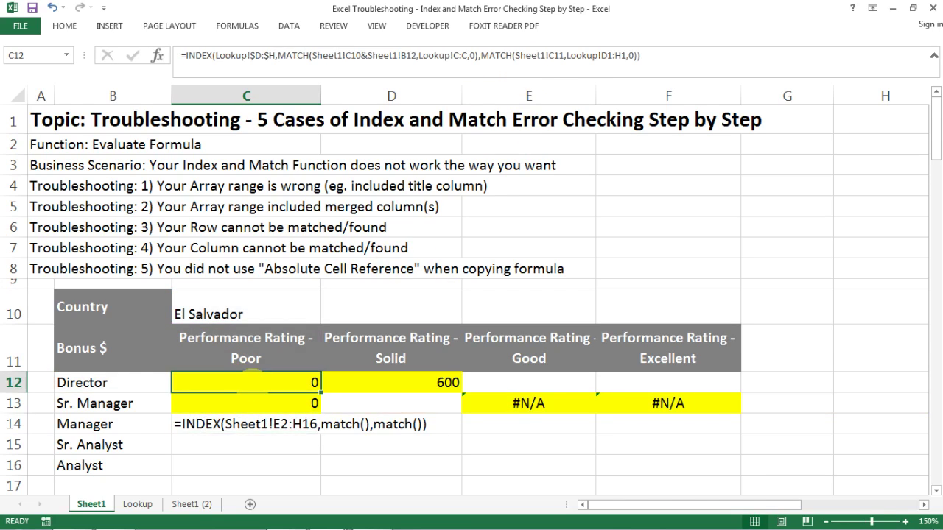
double_click(250, 377)
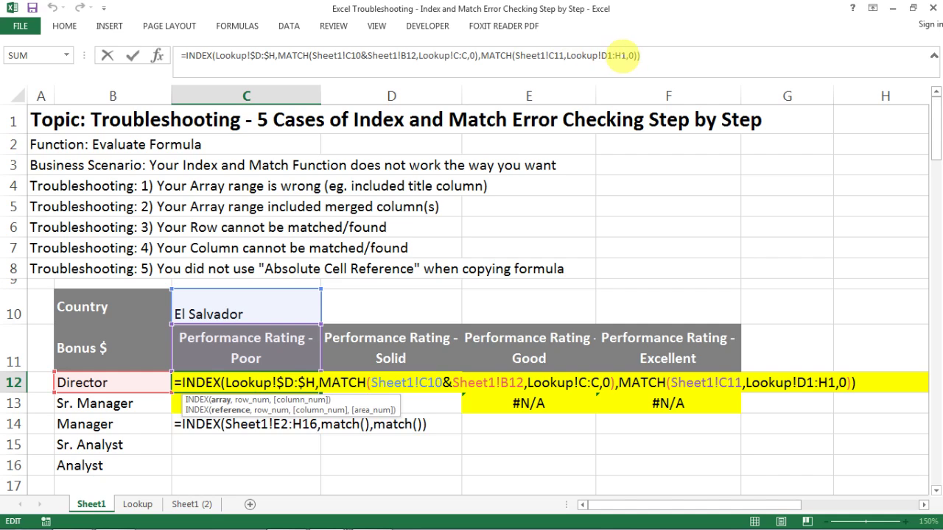
key("ctrl+Return")
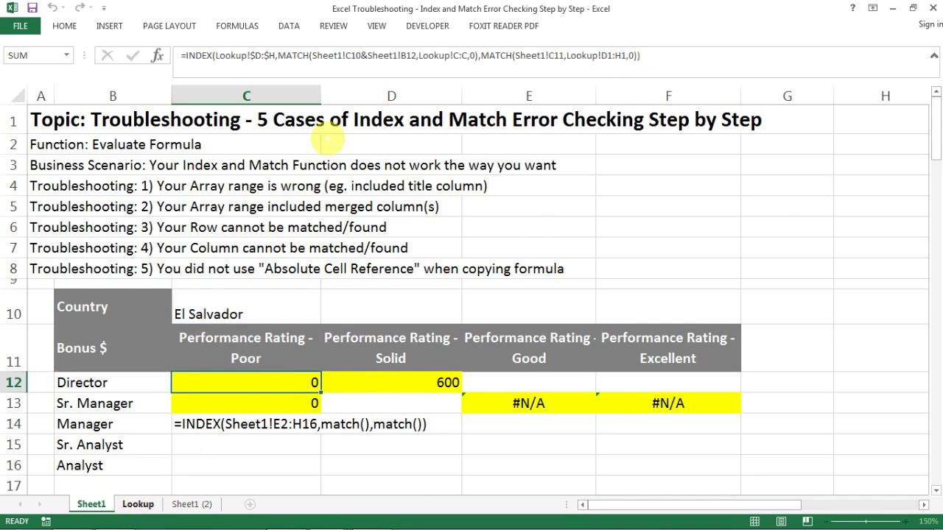
Examine the merged Performance Rating - Poor header and the column D cells beneath it on the Lookup sheet, and return to Sheet1
key("ctrl+Page_Down")
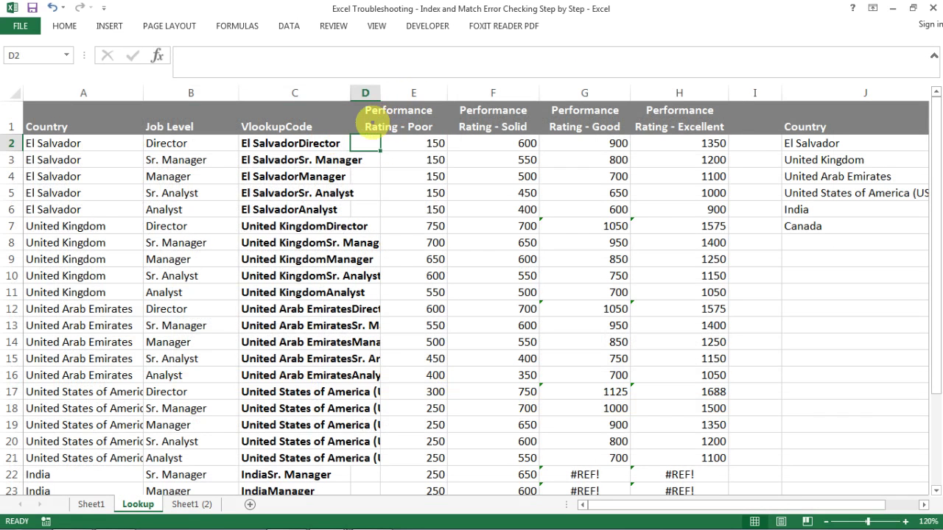
left_click_drag(372, 124, 684, 126)
left_click(413, 116)
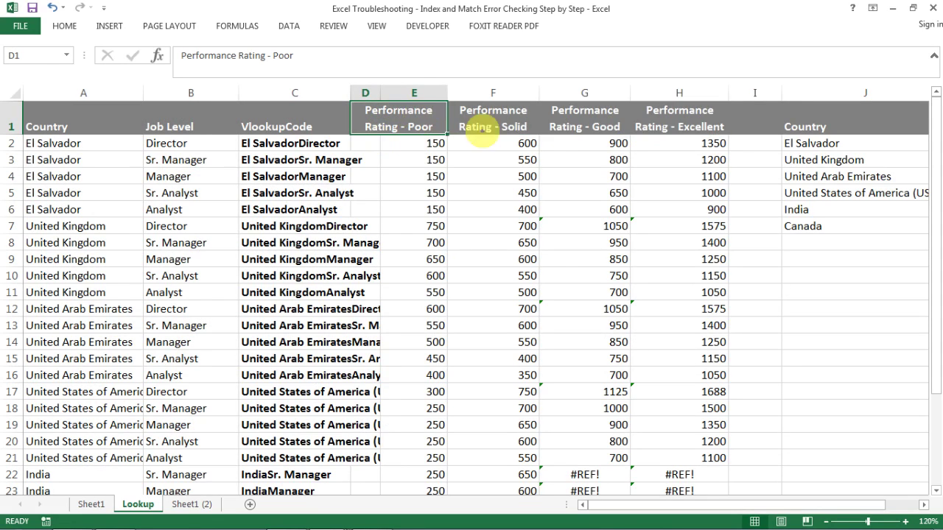
left_click(369, 120)
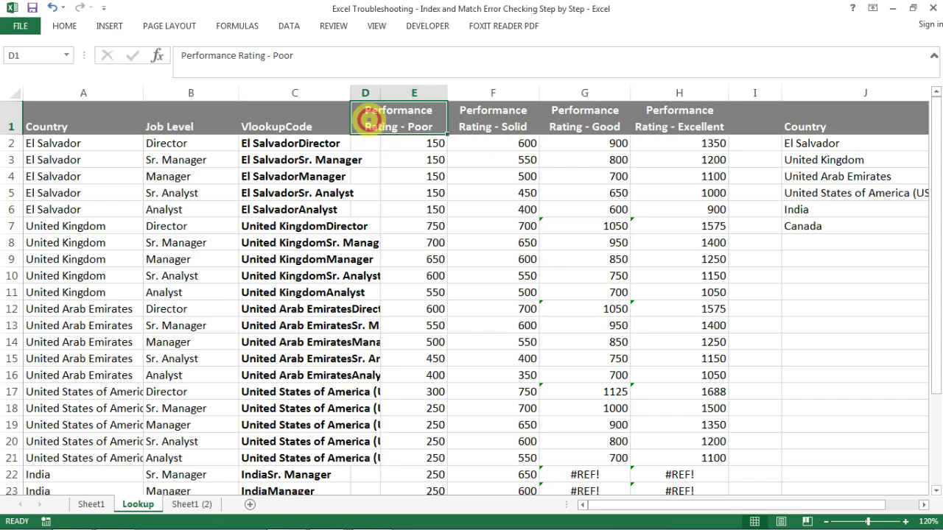
left_click(366, 92)
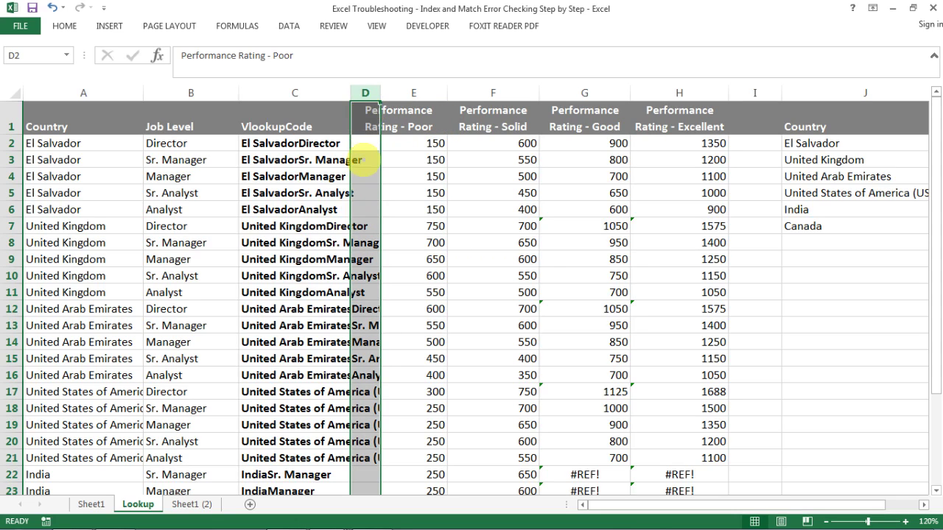
left_click(363, 144)
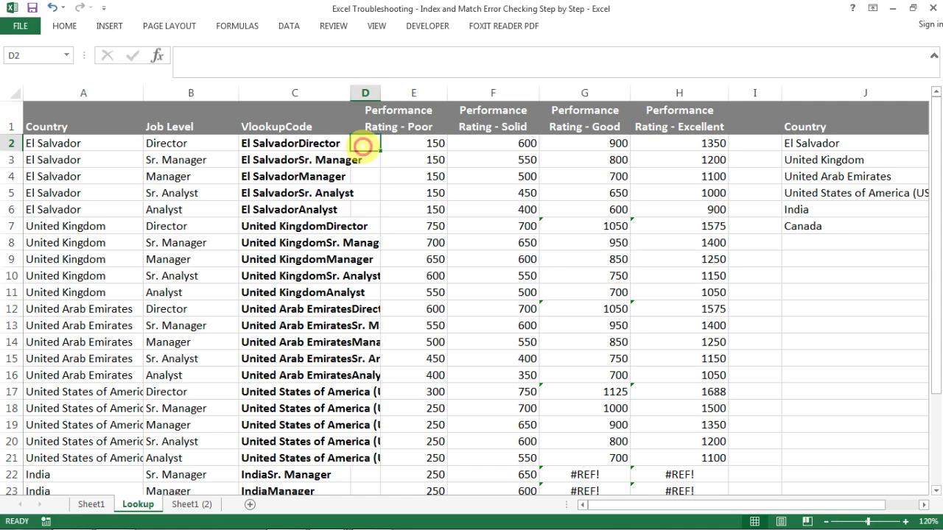
left_click_drag(364, 145, 371, 374)
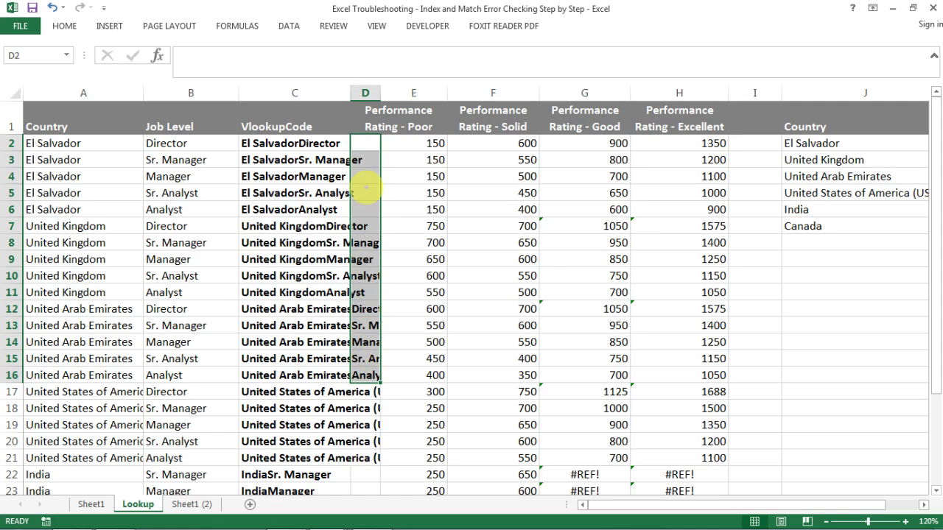
left_click(365, 142)
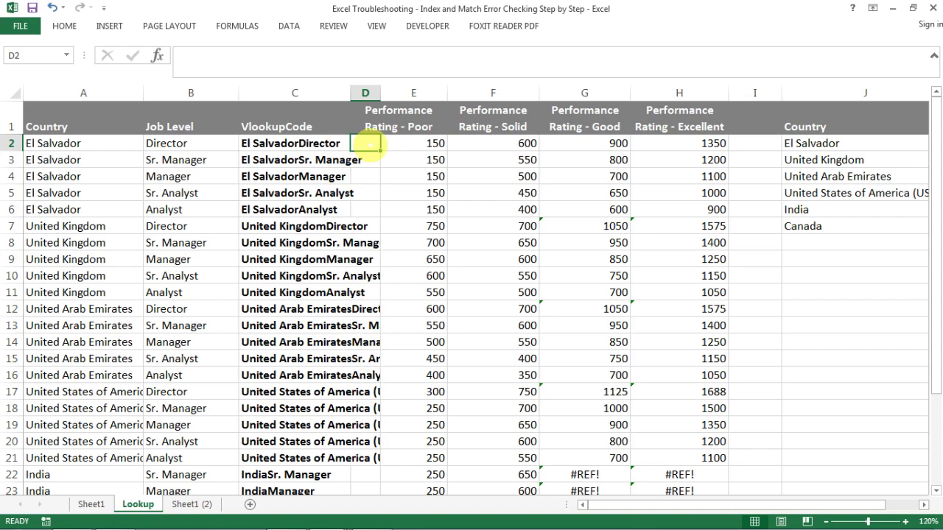
left_click(383, 116)
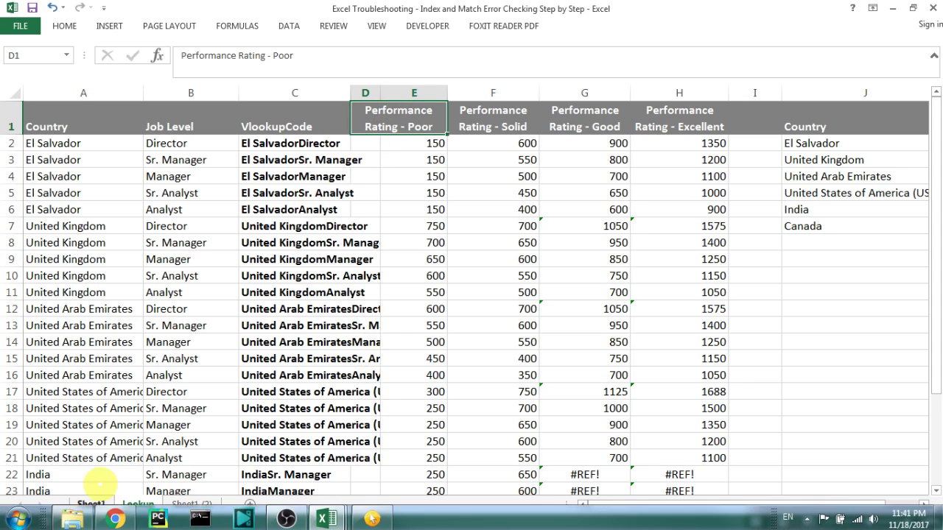
left_click(93, 500)
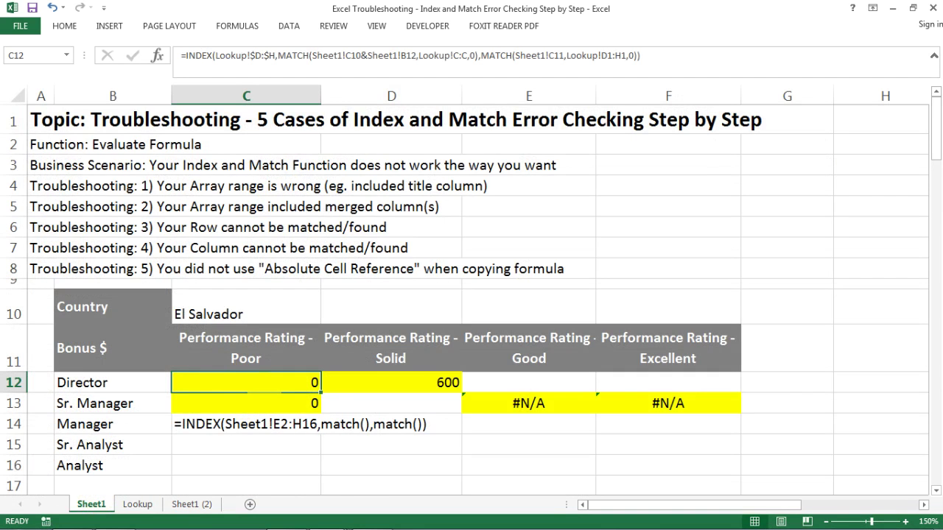
Unmerge the Performance Rating - Poor header in D1:E1 on the Lookup sheet and copy its text into E1
left_click(137, 503)
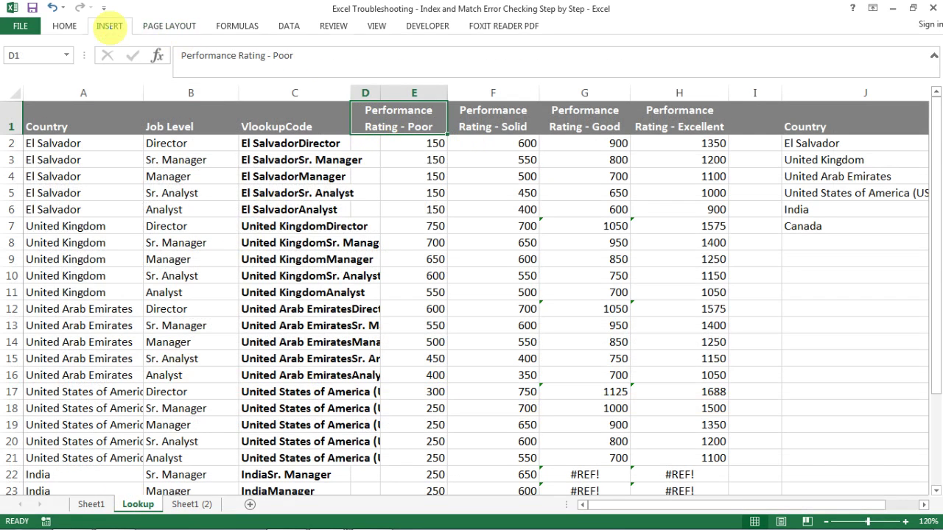
left_click(109, 25)
left_click(64, 26)
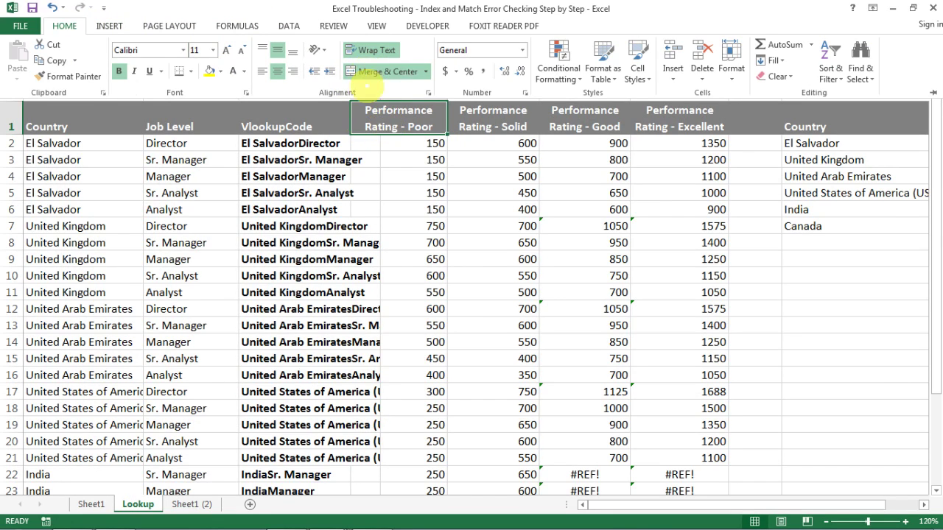
left_click(379, 72)
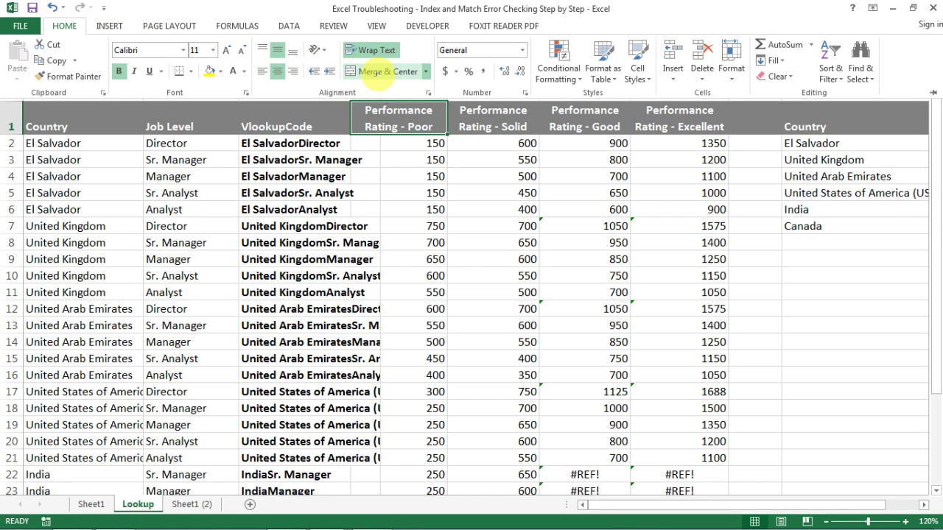
left_click(379, 72)
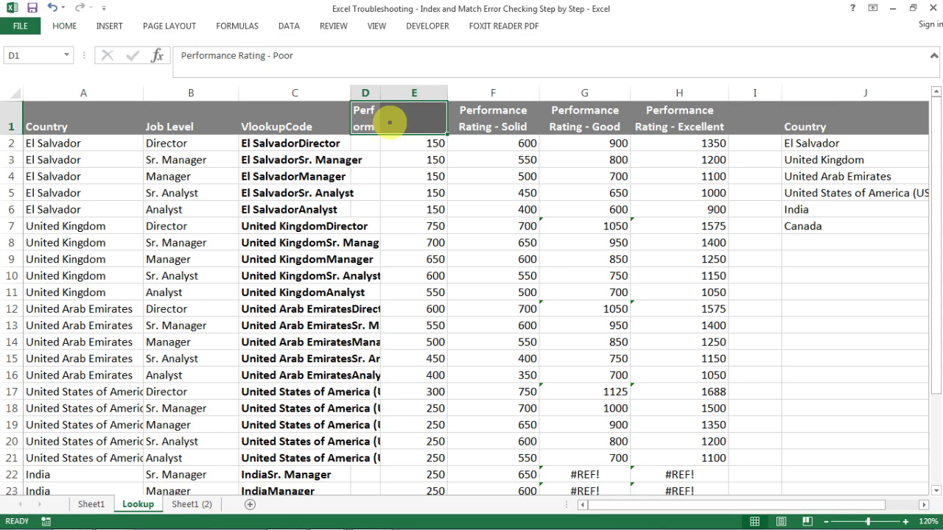
left_click(373, 122)
left_click_drag(373, 121, 414, 122)
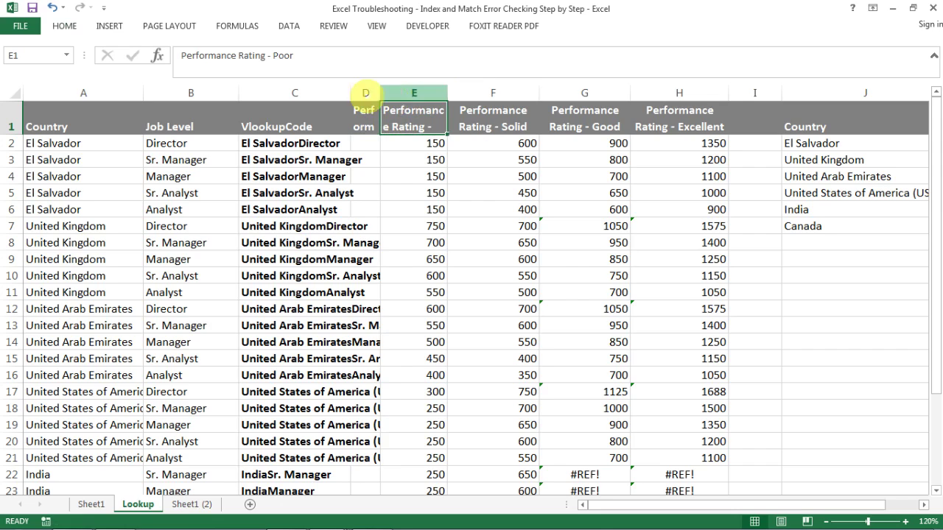
Delete the blank-valued column D on the Lookup sheet and widen the Performance Rating - Poor column so its header fits on two lines
left_click(365, 92)
right_click(365, 92)
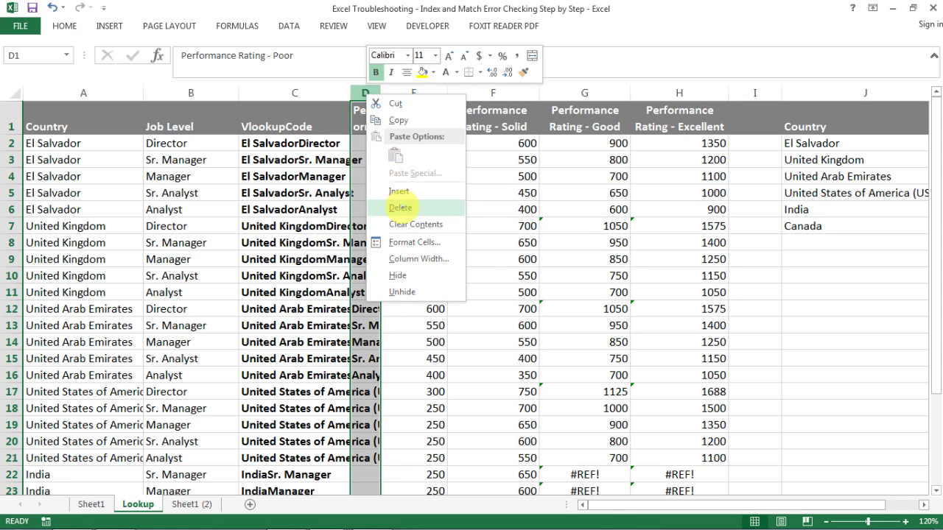
left_click(400, 207)
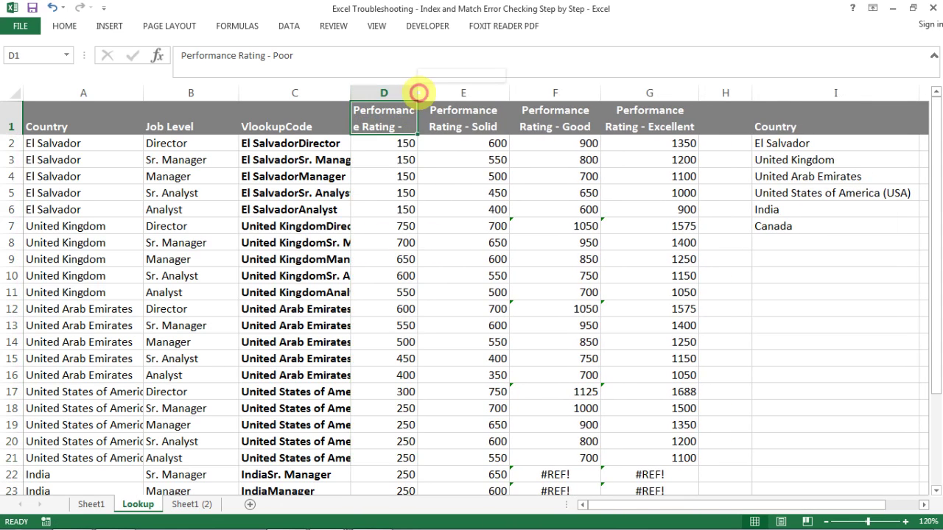
double_click(418, 92)
left_click(434, 93)
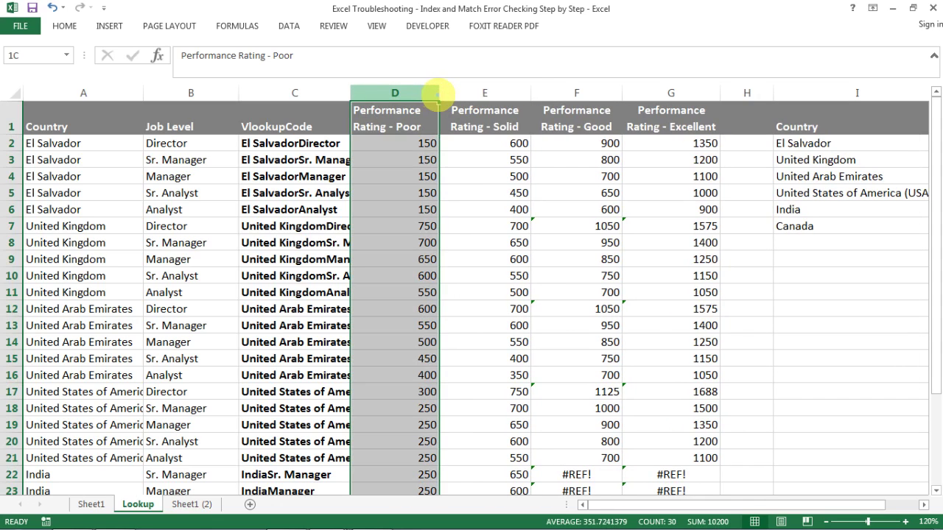
left_click(426, 124)
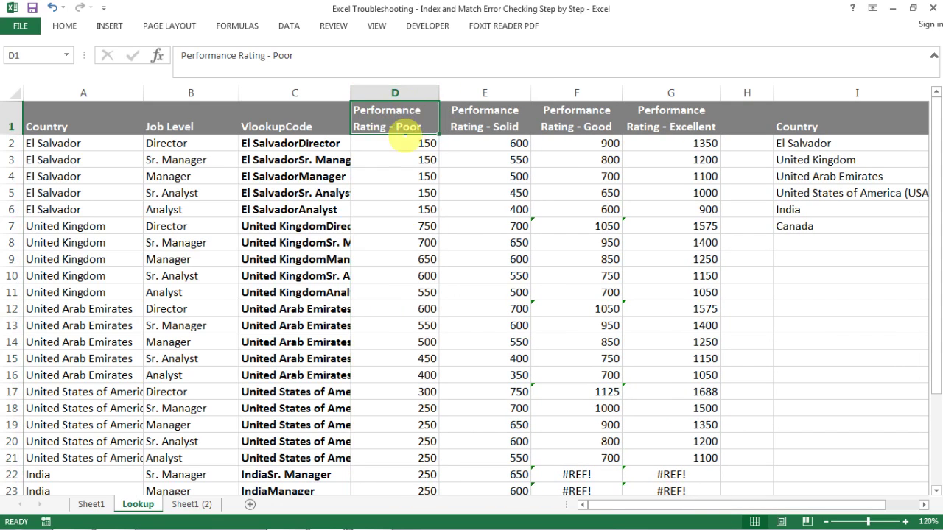
Check the Director bonus formula in D12 on Sheet1 and change the country in C10 to India
left_click(91, 505)
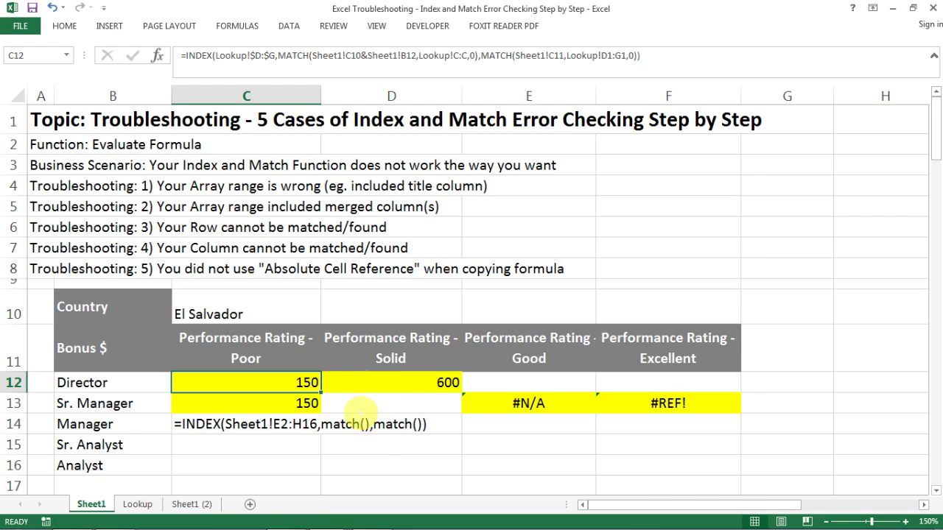
left_click(371, 377)
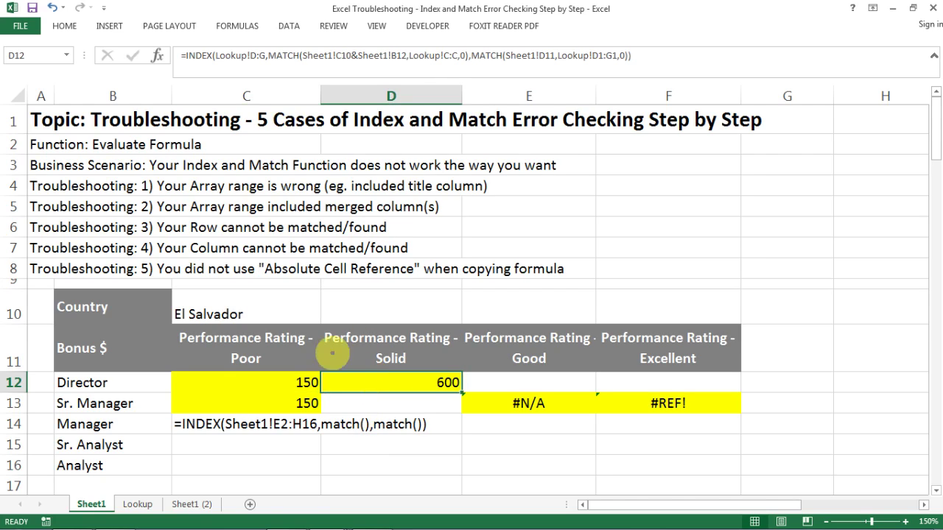
left_click(298, 313)
left_click(326, 316)
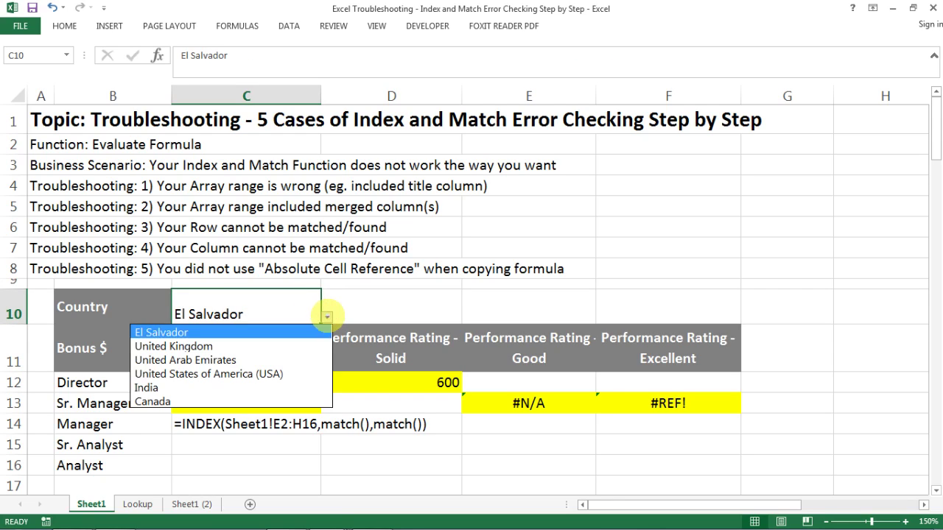
left_click(309, 385)
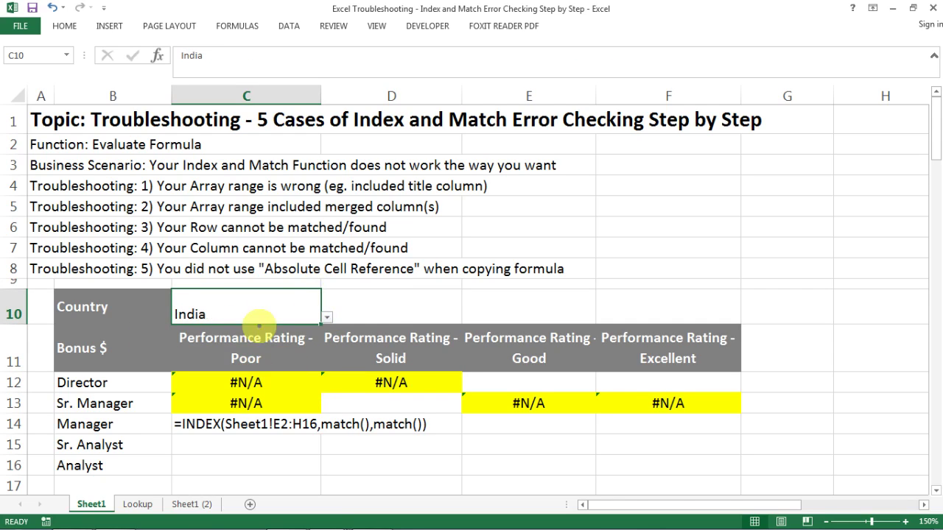
Step through the D12 formula with Evaluate Formula until both MATCH arguments are resolved
left_click(379, 382)
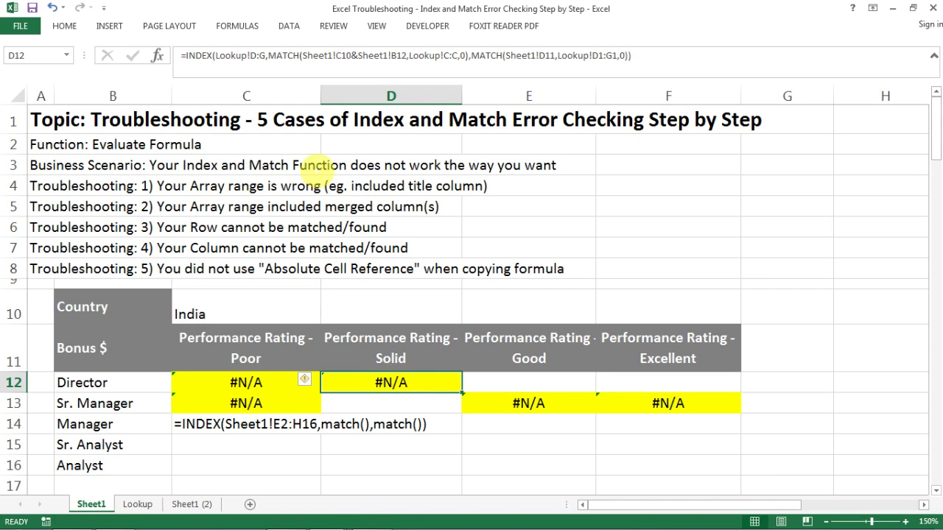
left_click(237, 25)
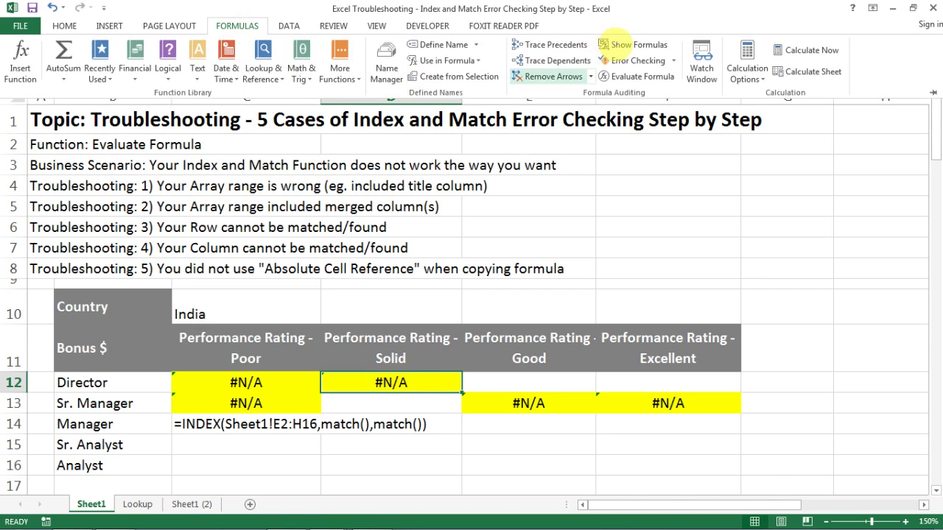
left_click(635, 76)
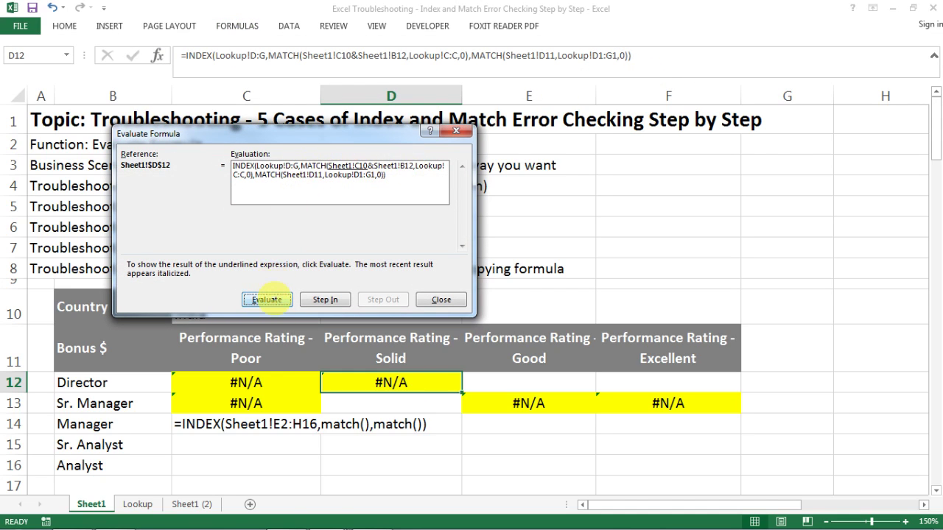
left_click(267, 300)
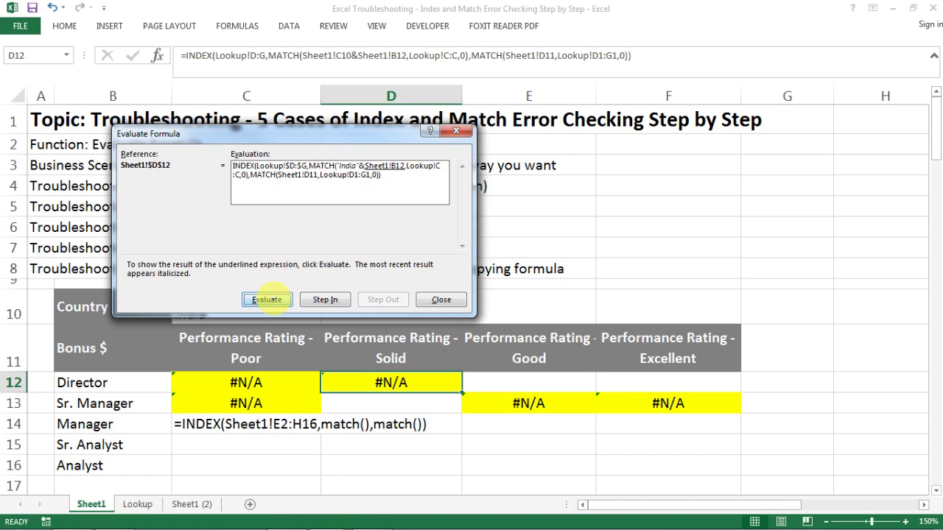
left_click(267, 300)
left_click(268, 299)
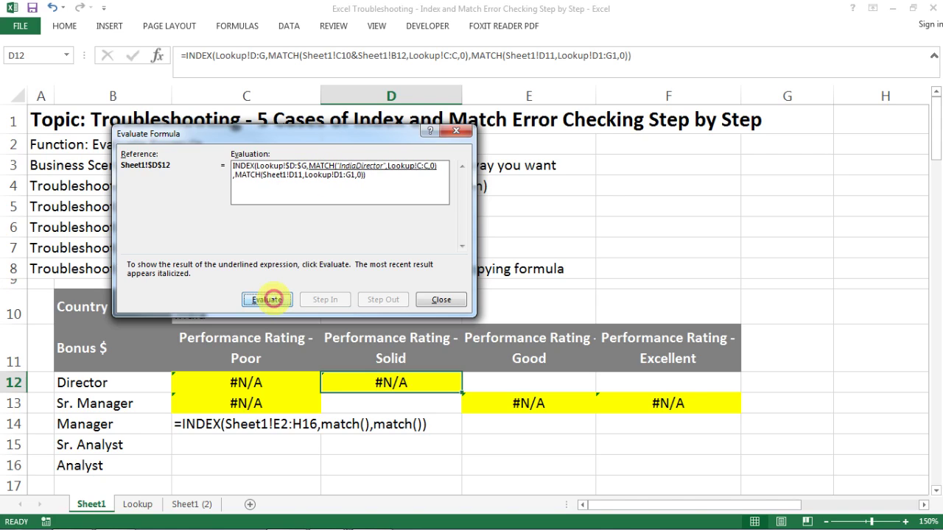
left_click(266, 299)
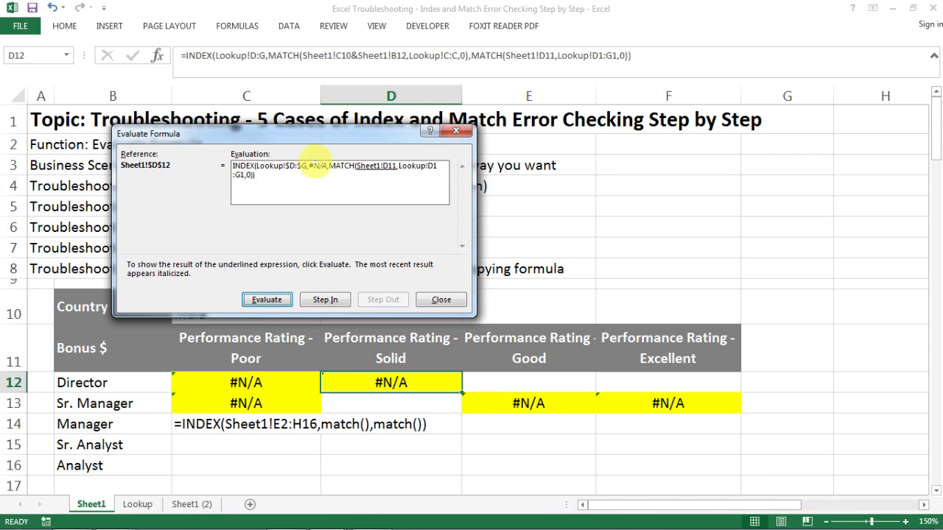
left_click(266, 300)
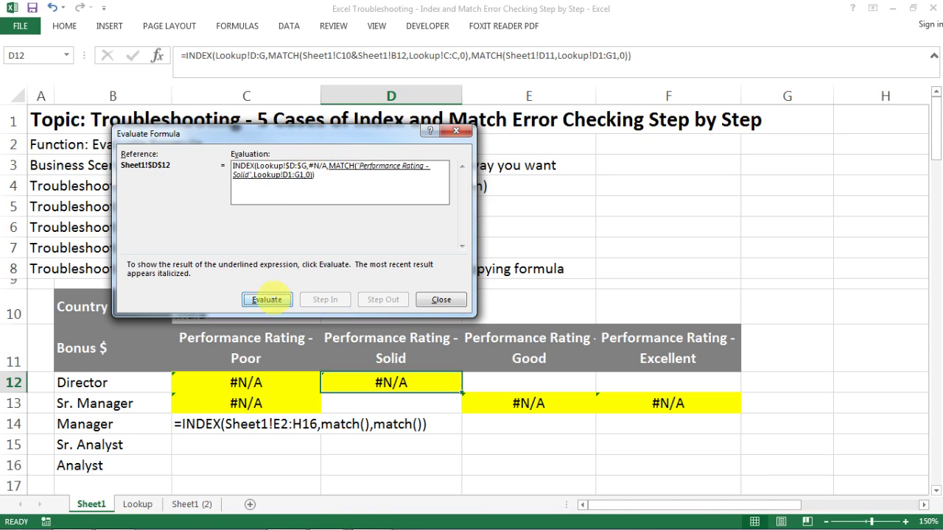
left_click(270, 299)
left_click(327, 170)
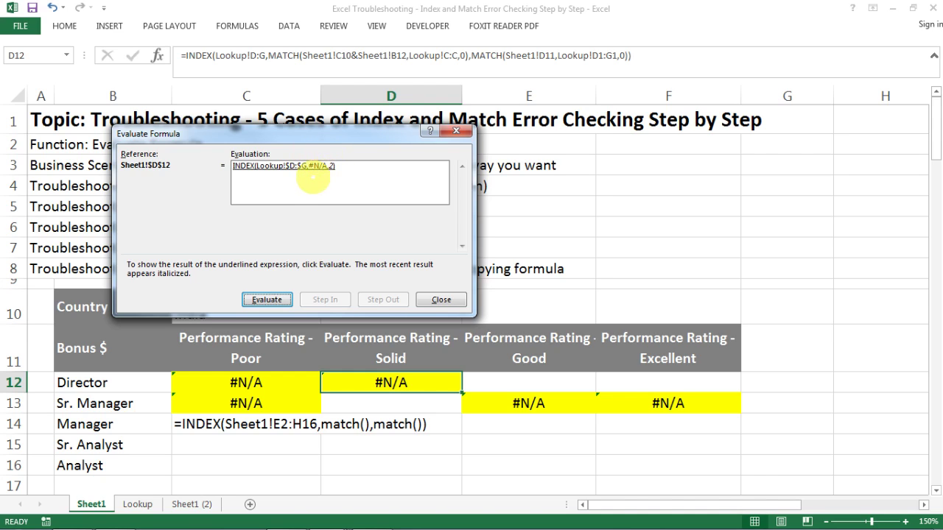
Close the formula evaluation, review the D12 formula, and check the VlookupCode column and India job levels on the Lookup sheet
left_click(440, 299)
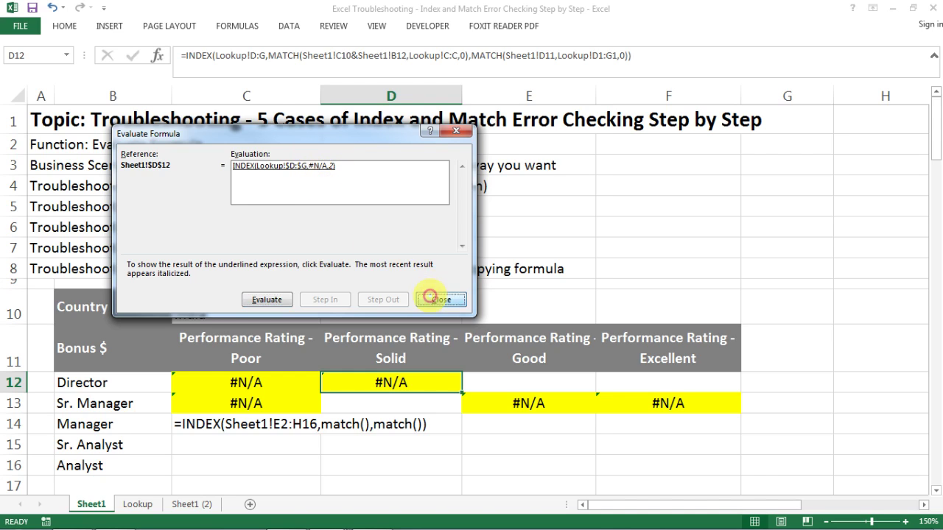
double_click(394, 382)
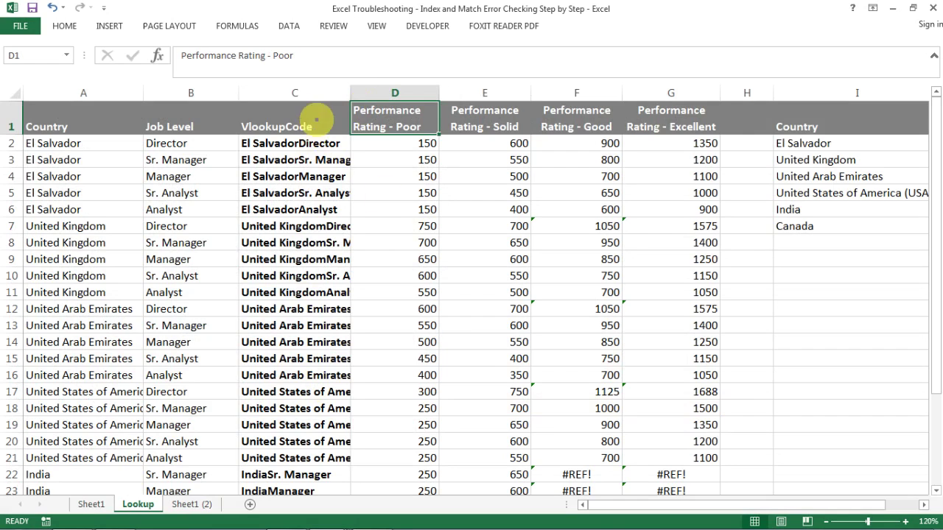
left_click(311, 92)
left_click(388, 129)
left_click(276, 193)
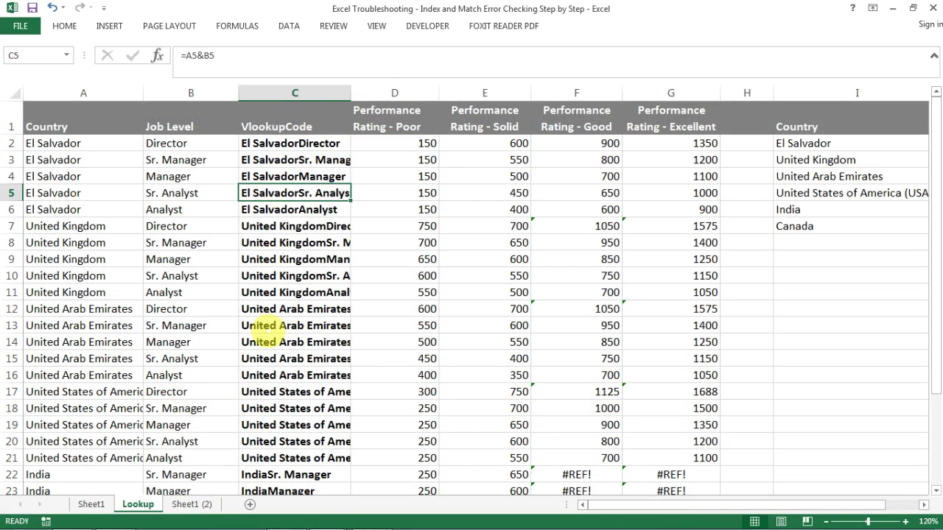
scroll(267, 342, "down", 1)
left_click(133, 408)
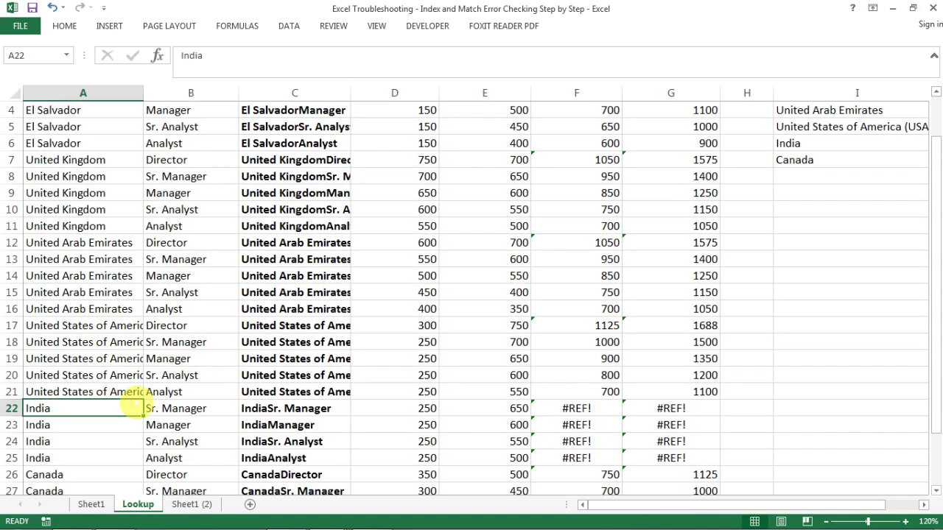
left_click(171, 408)
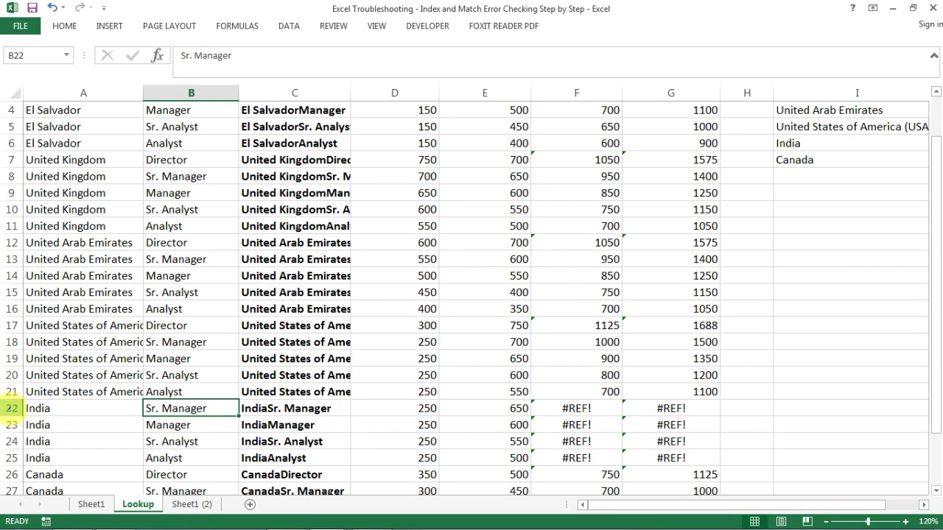
Duplicate the India Sr. Manager row by inserting a copy of row 22 above itself on the Lookup sheet
left_click(14, 408)
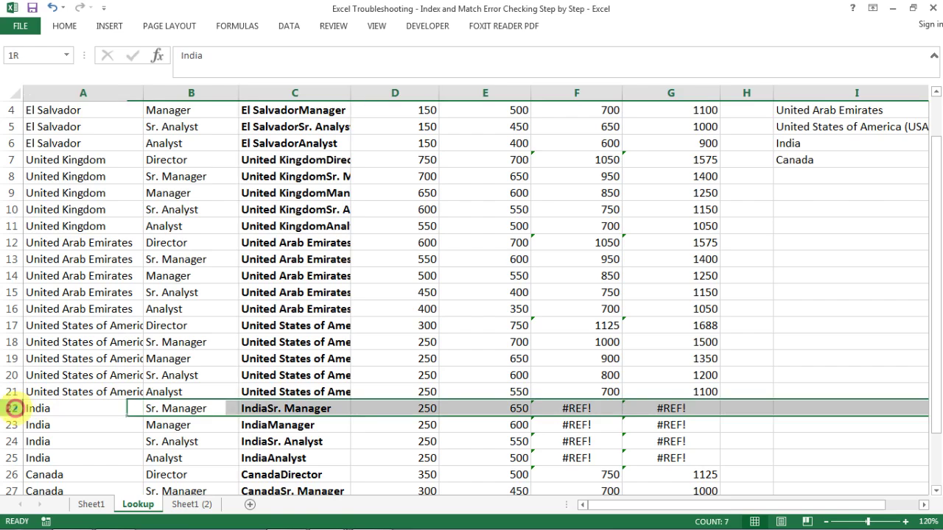
right_click(14, 408)
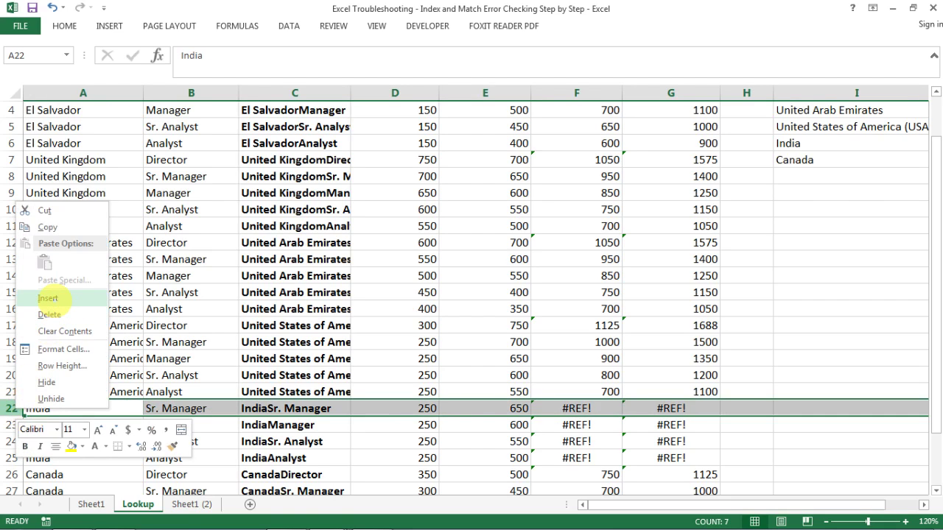
left_click(13, 414)
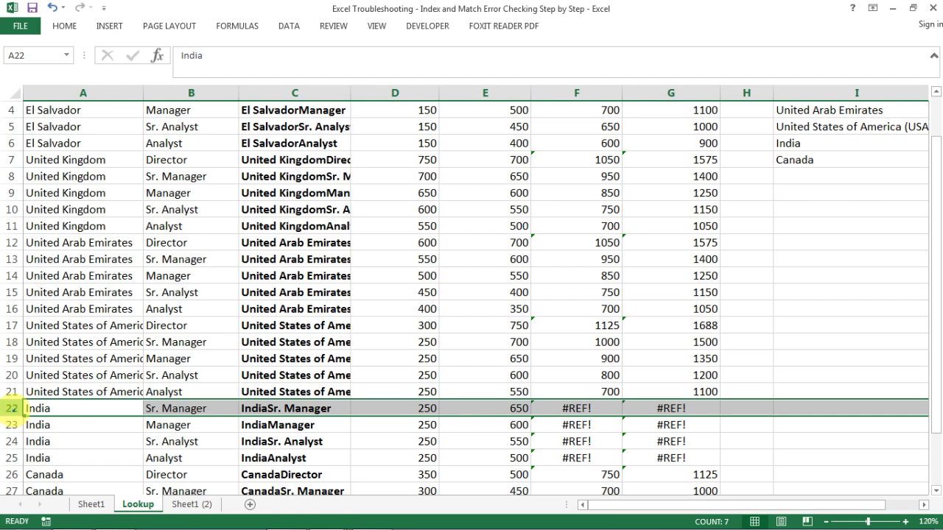
key("ctrl+c")
right_click(15, 412)
left_click(56, 299)
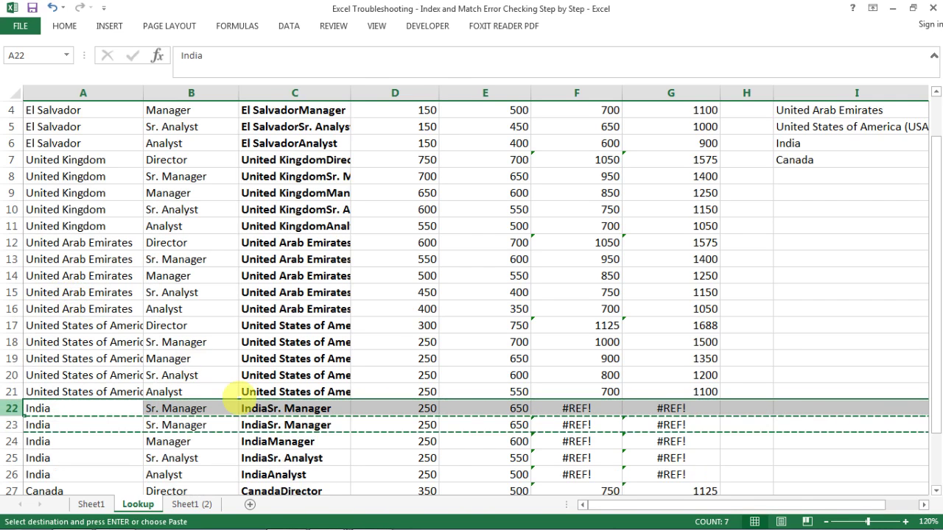
Change the job level in B22 to Director by copying it from B17
left_click(235, 412)
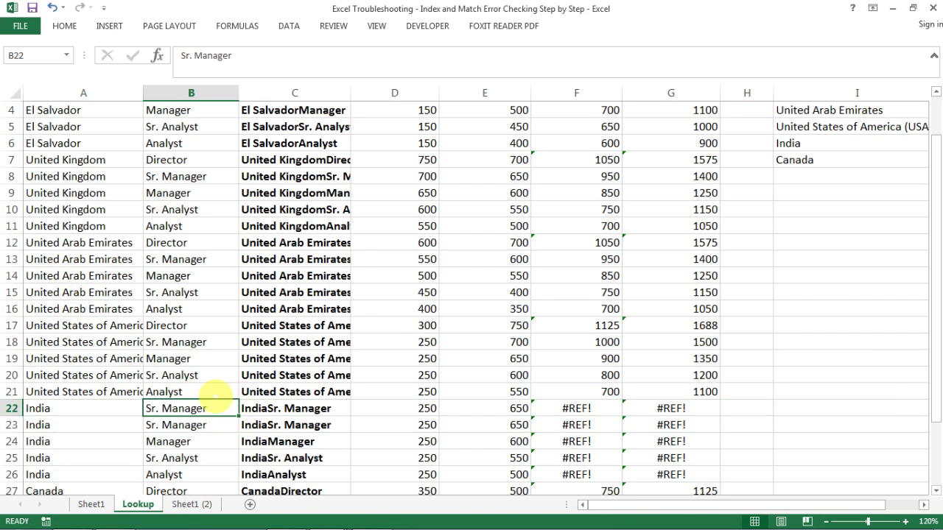
left_click(221, 326)
key("ctrl+c")
left_click(219, 409)
key("ctrl+v")
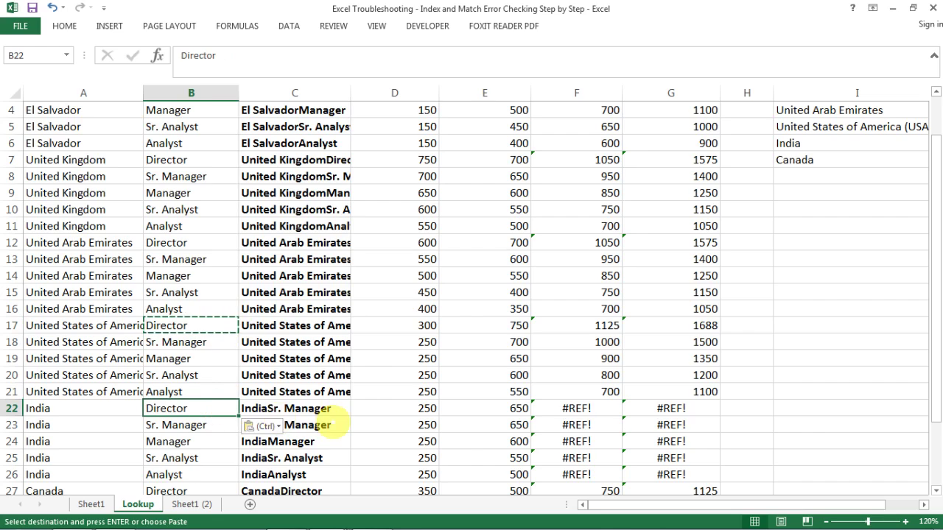
left_click(324, 425)
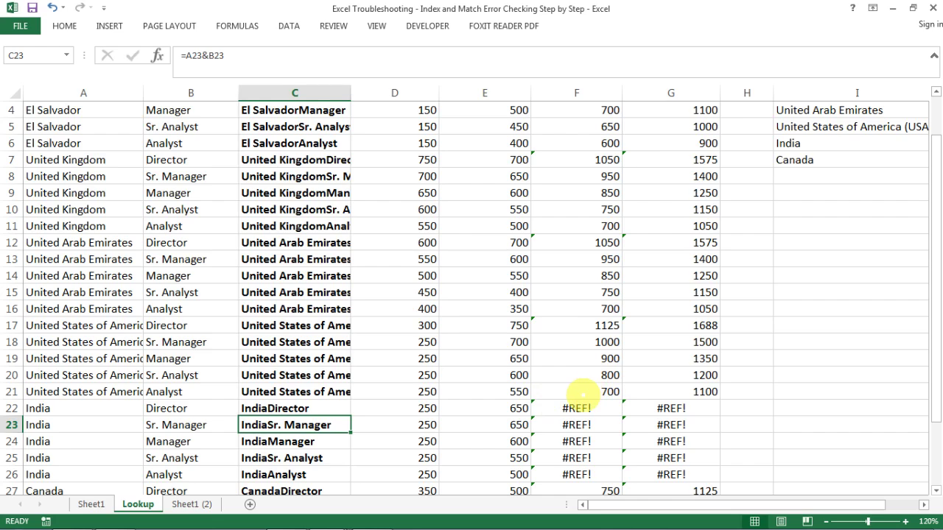
Copy the Good and Excellent bonus formulas from F21:G21 into F22:G27 to replace the #REF! errors
left_click(580, 393)
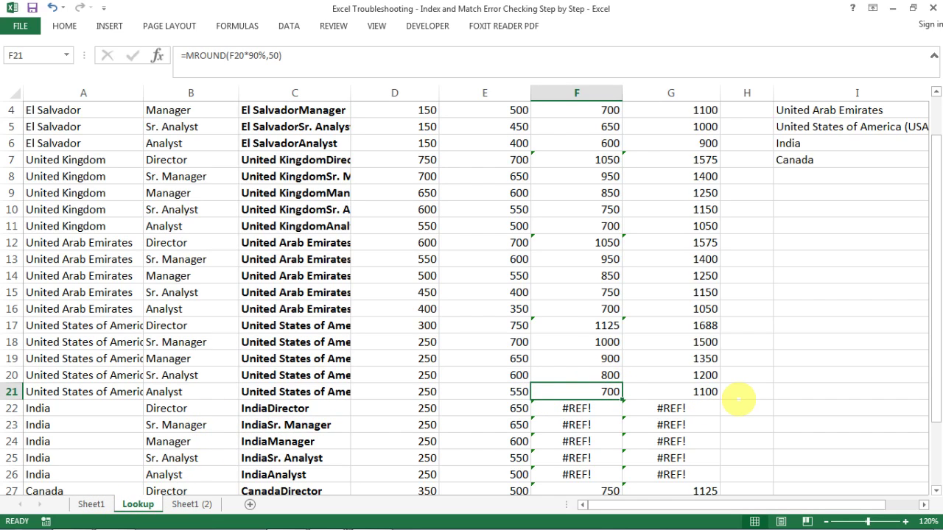
key("shift+Right")
key("ctrl+c")
left_click_drag(603, 409, 675, 484)
key("ctrl+v")
key("Escape")
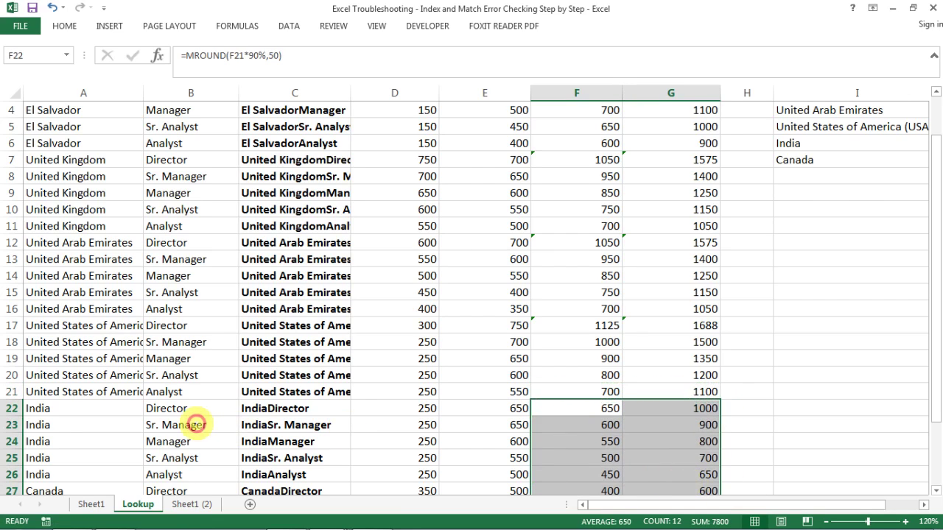
left_click(195, 424)
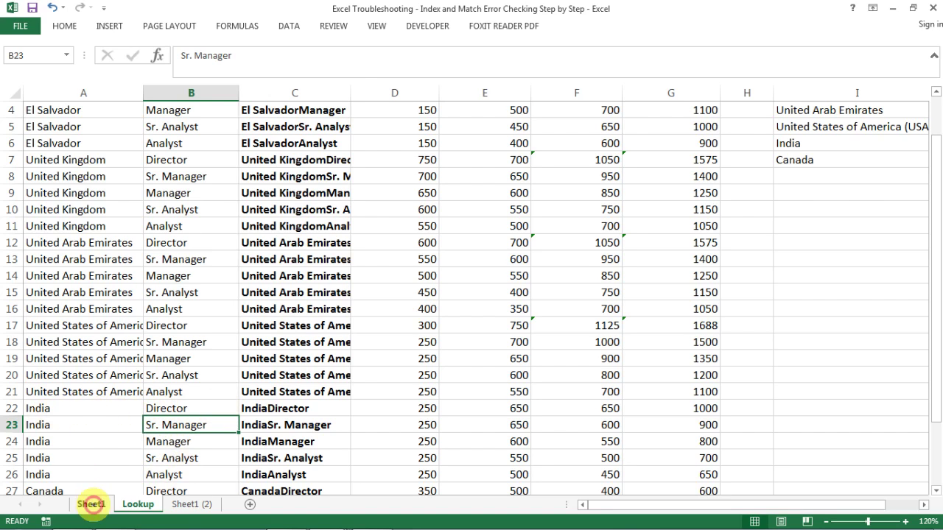
Step through the E13 formula on Sheet1 with Evaluate Formula until both MATCH arguments are resolved
left_click(92, 505)
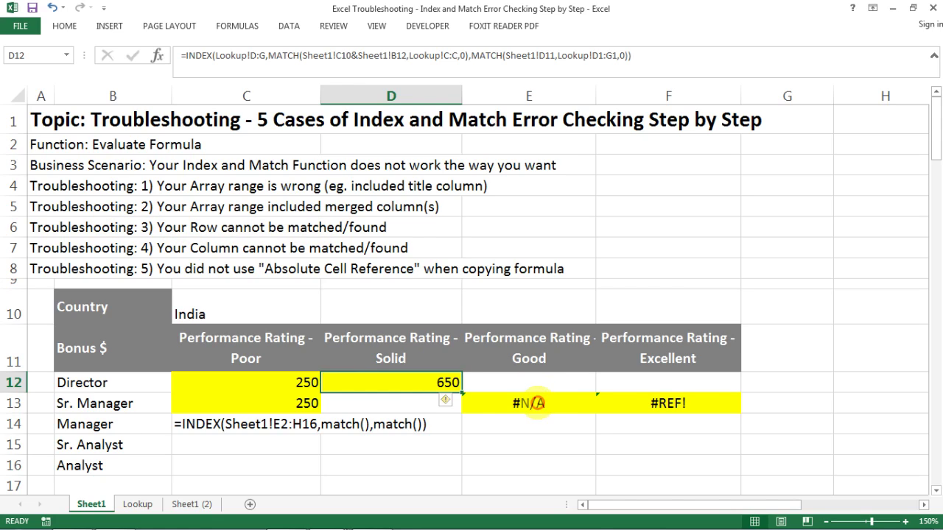
left_click(543, 403)
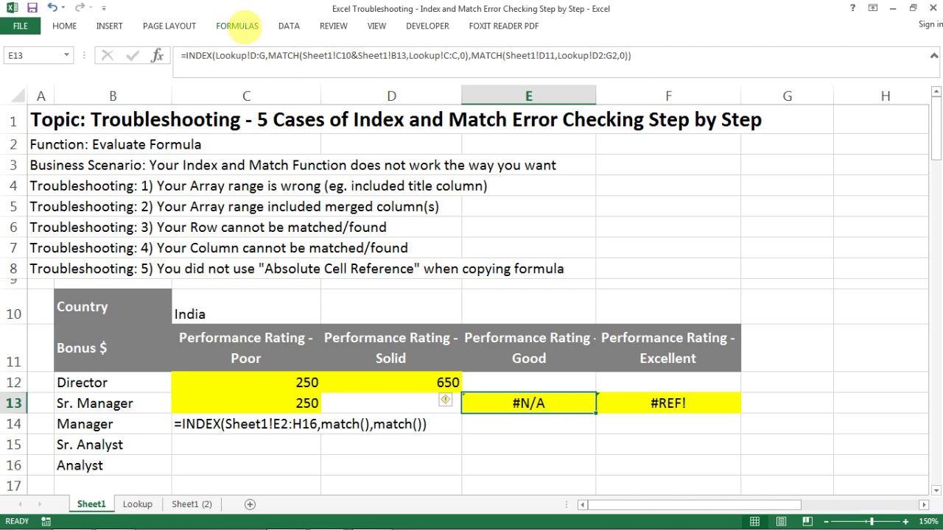
left_click(237, 26)
left_click(635, 76)
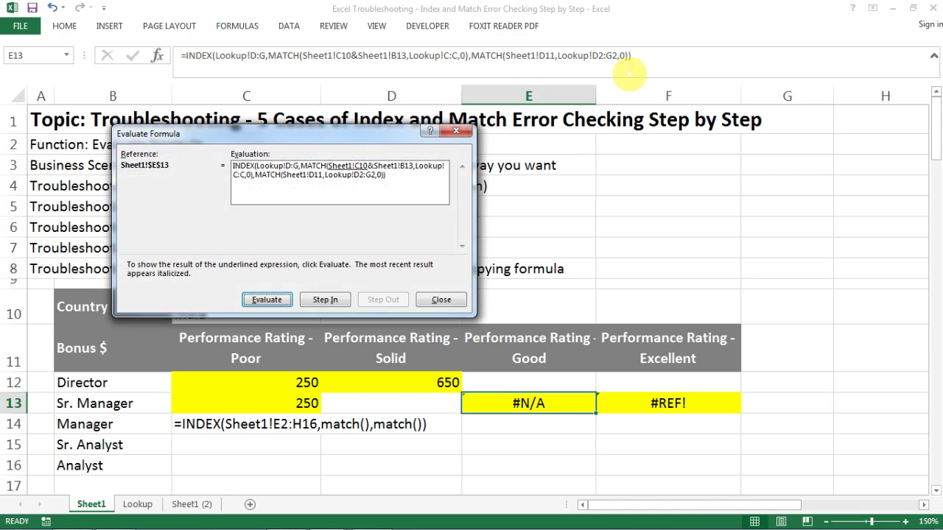
left_click(266, 300)
left_click(266, 300)
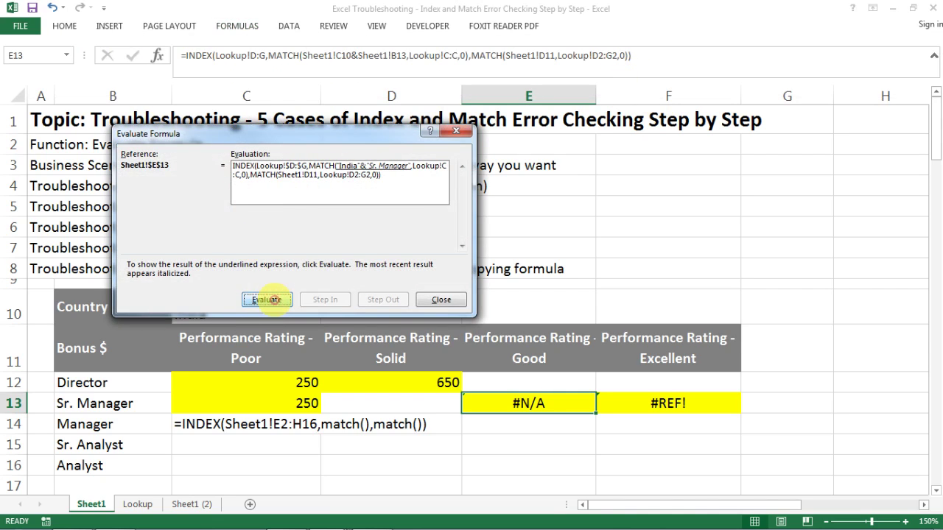
left_click(267, 299)
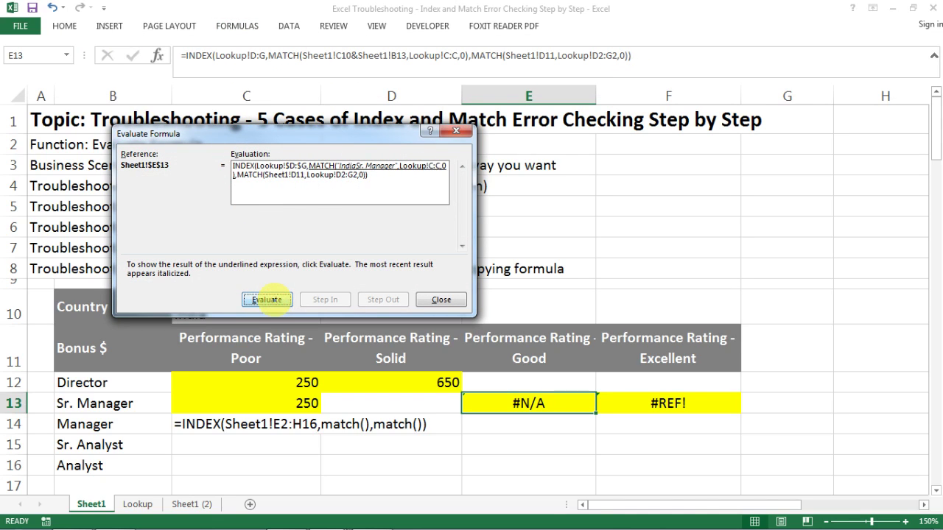
left_click(268, 300)
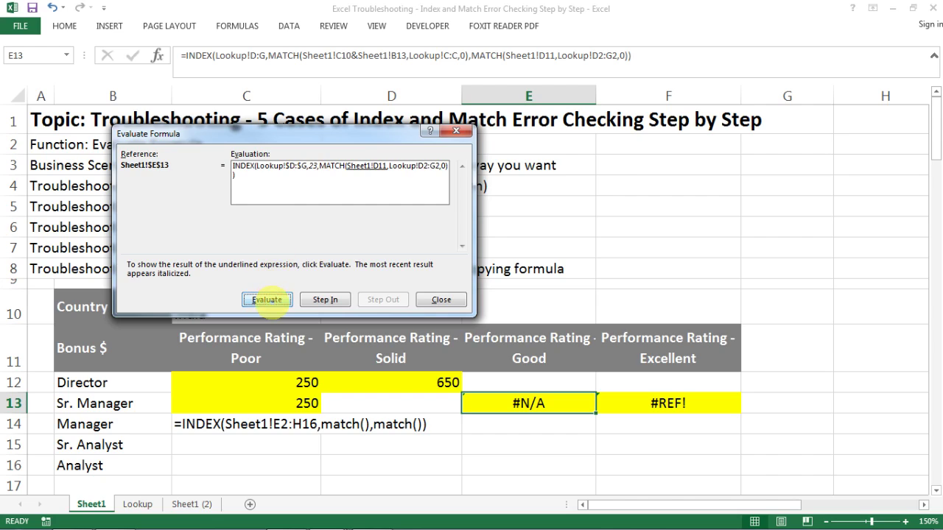
left_click(267, 300)
left_click(267, 300)
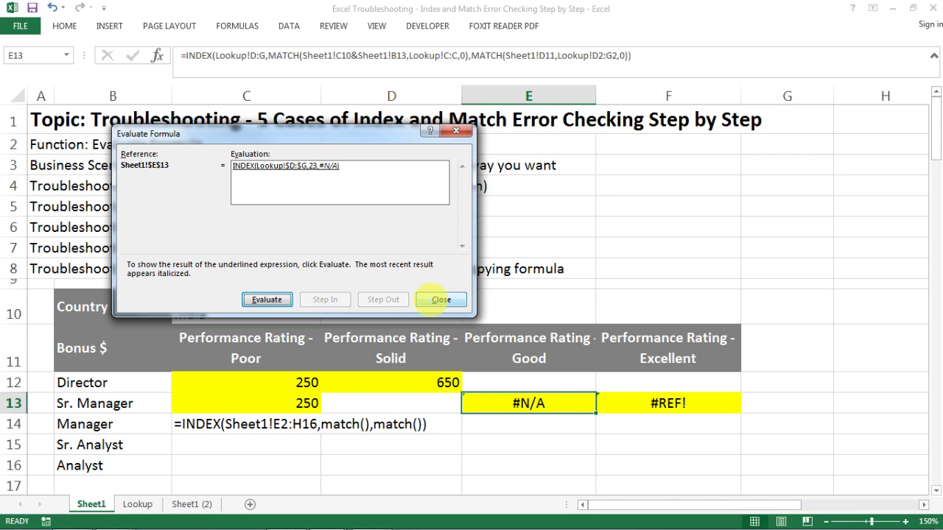
left_click(440, 300)
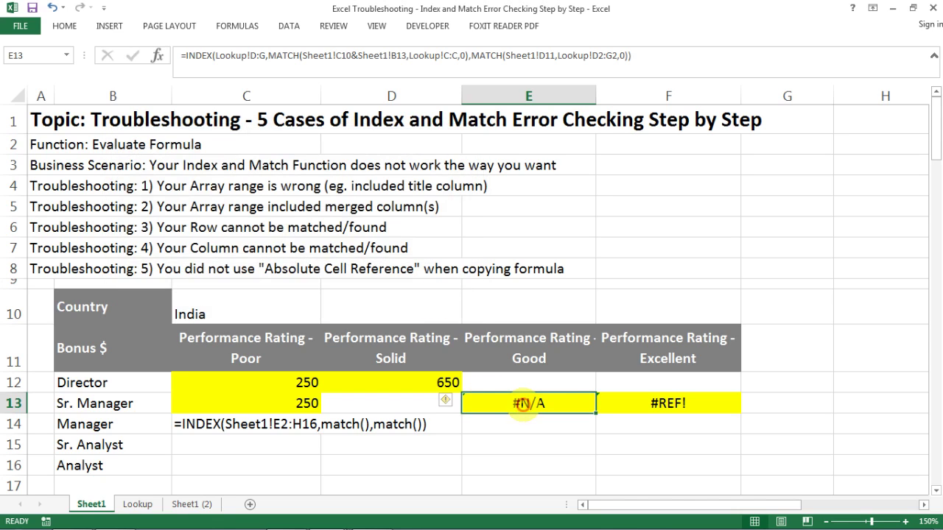
Change the column lookup reference in the E13 formula from Sheet1!D11 to Sheet1!E11
double_click(522, 404)
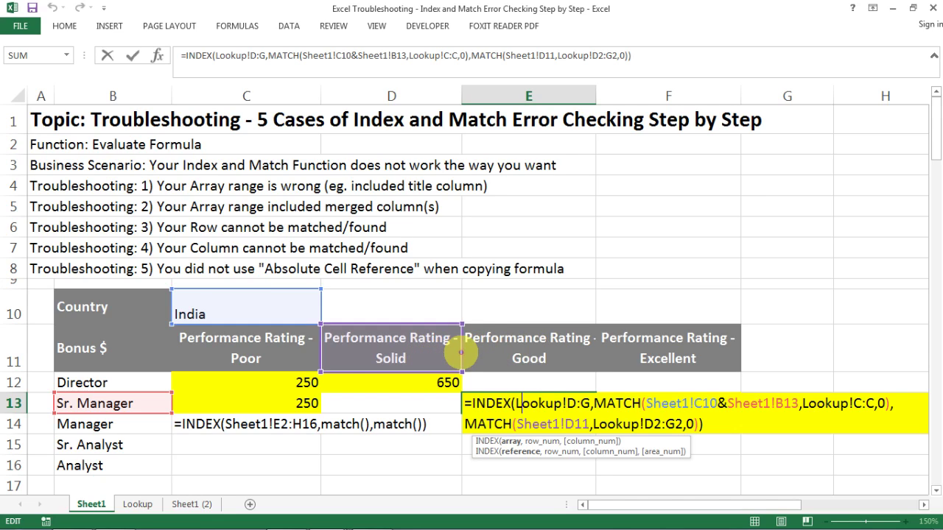
left_click(571, 358)
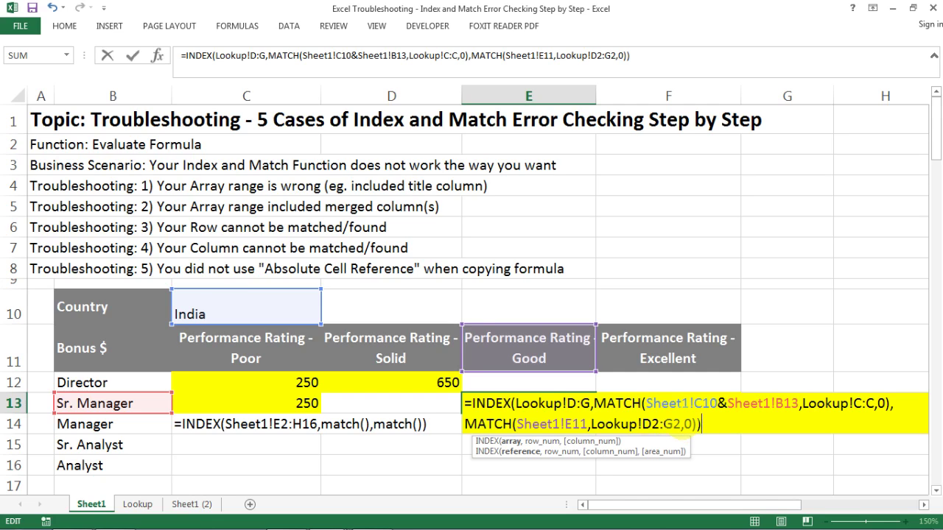
key("Return")
key("Up")
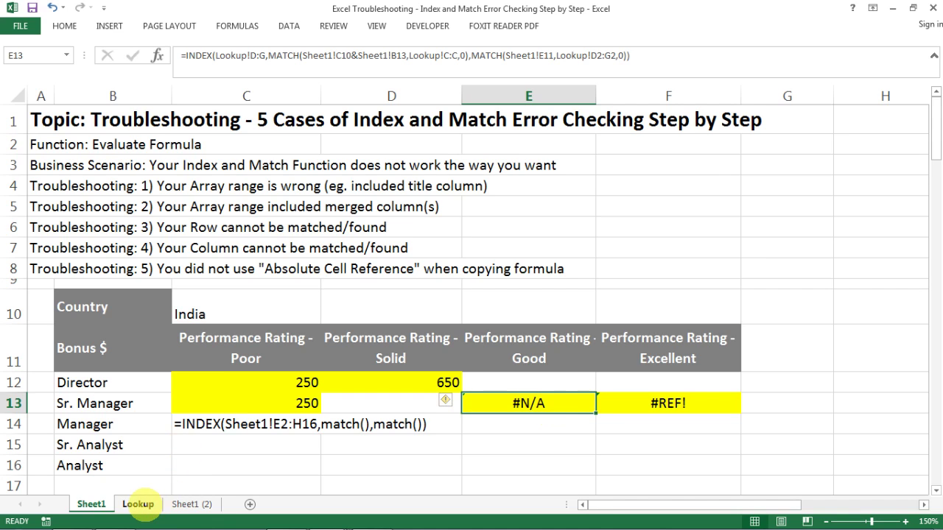
Compare the Performance Rating - Good header in E11 on Sheet1 with the matching header in F1 on the Lookup sheet
left_click(137, 503)
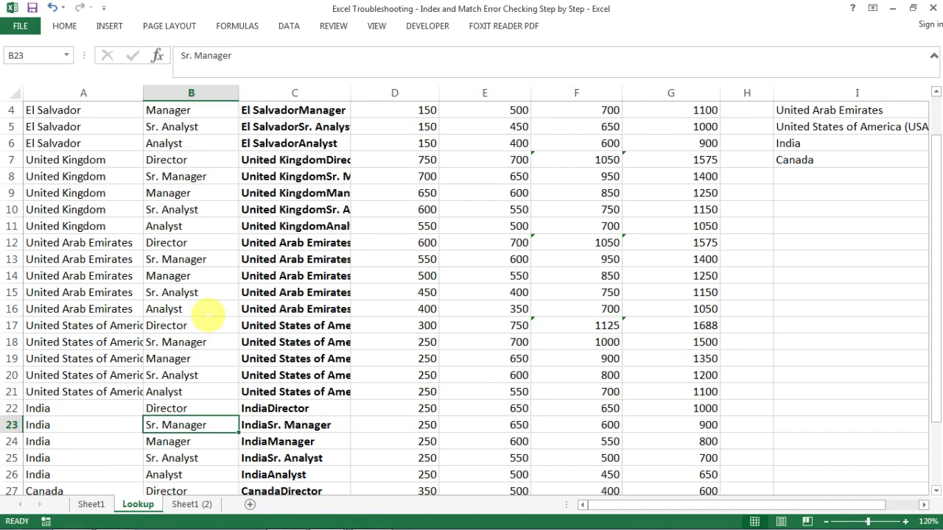
scroll(316, 305, "up", 1)
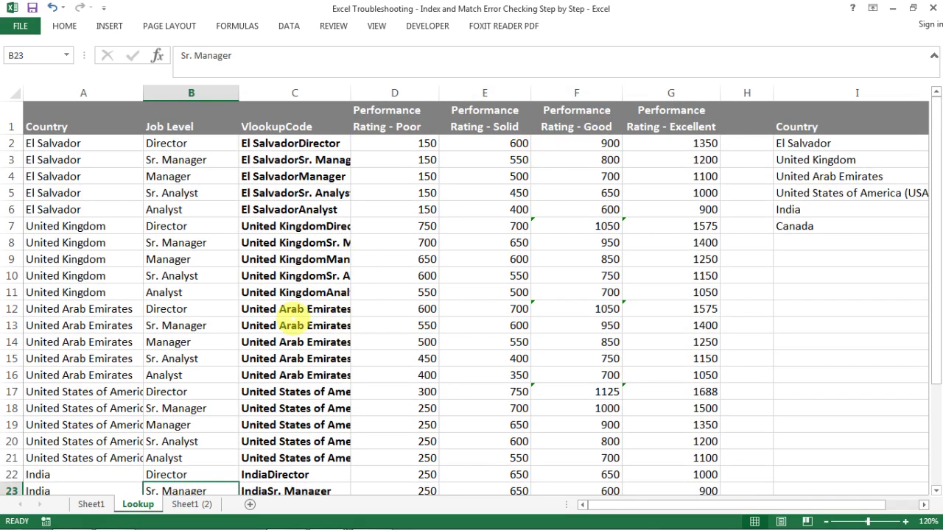
left_click(95, 504)
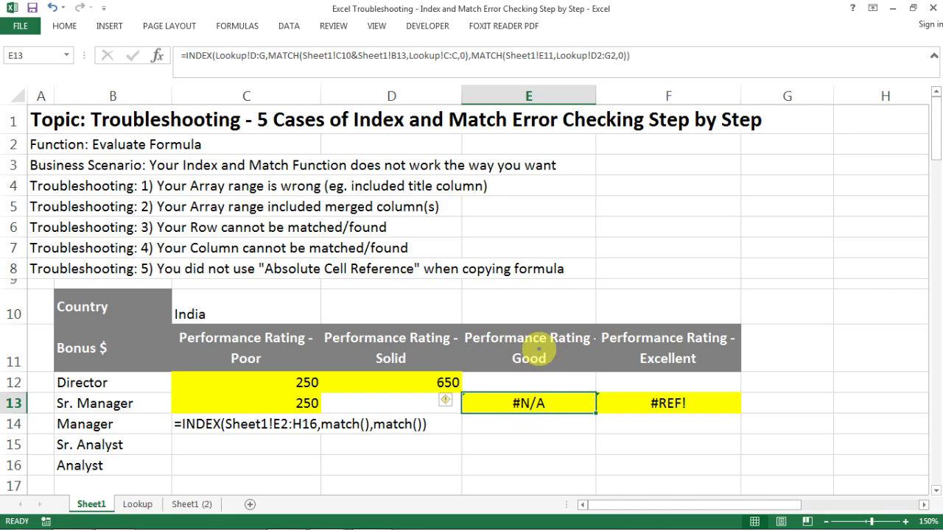
left_click(530, 354)
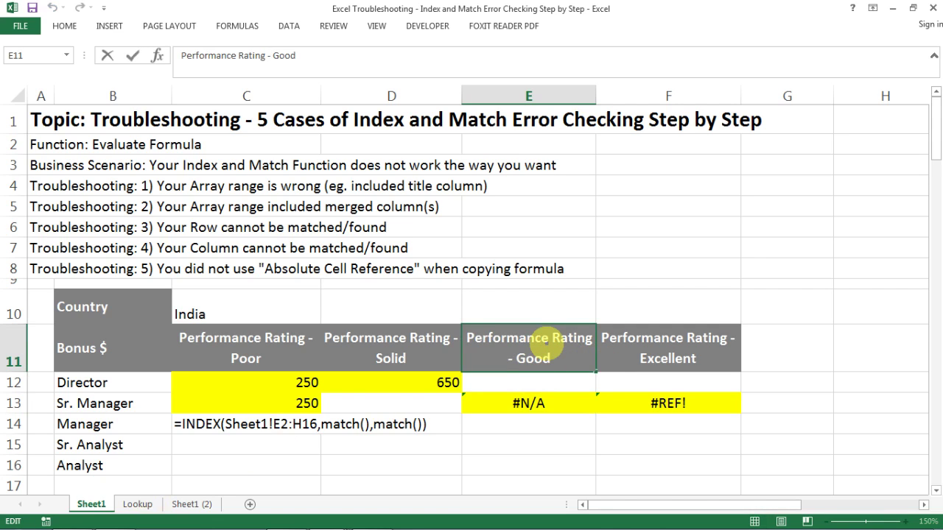
key("Return")
left_click(137, 504)
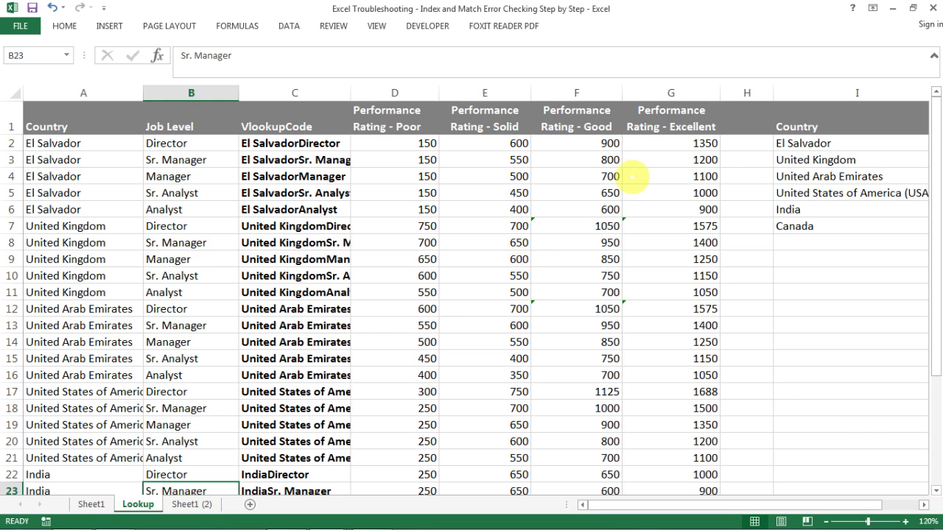
left_click(608, 118)
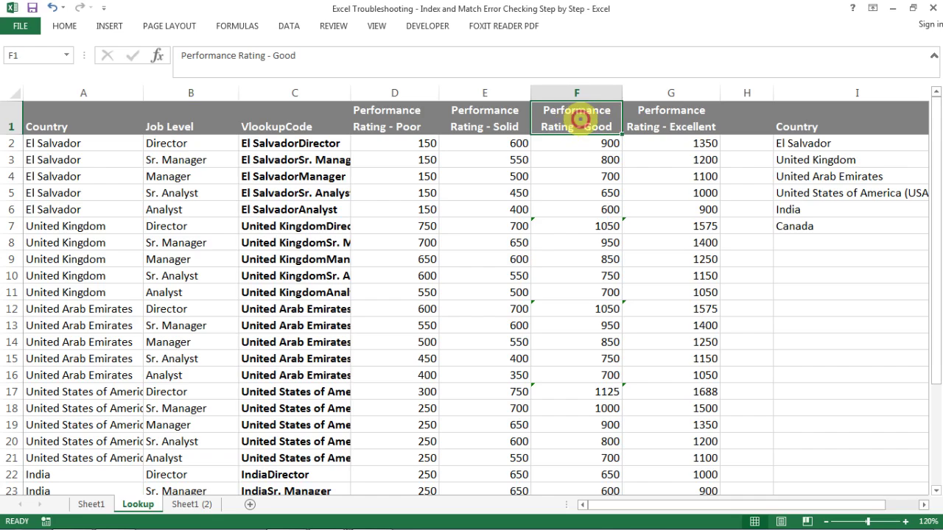
Check the header text in F1 on the Lookup sheet for a stray trailing space
left_click(523, 55)
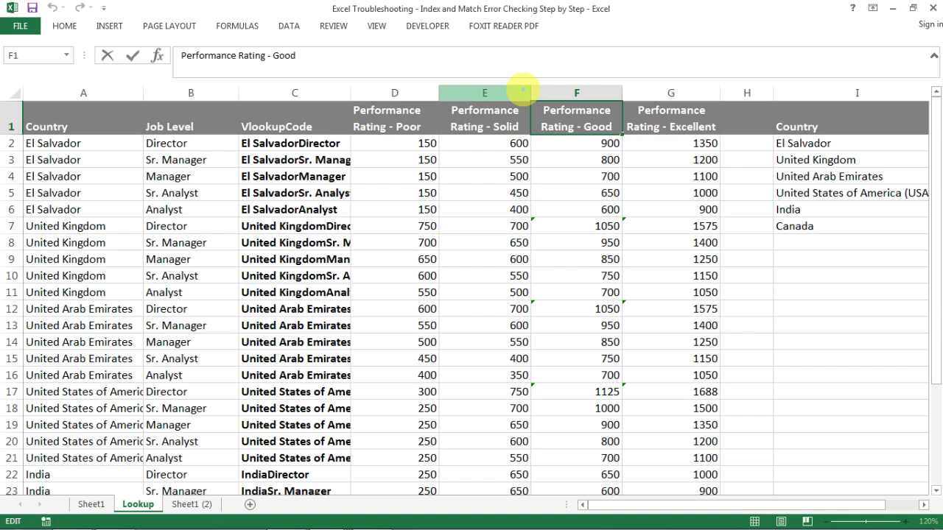
key("Return")
key("Up")
left_click(525, 65)
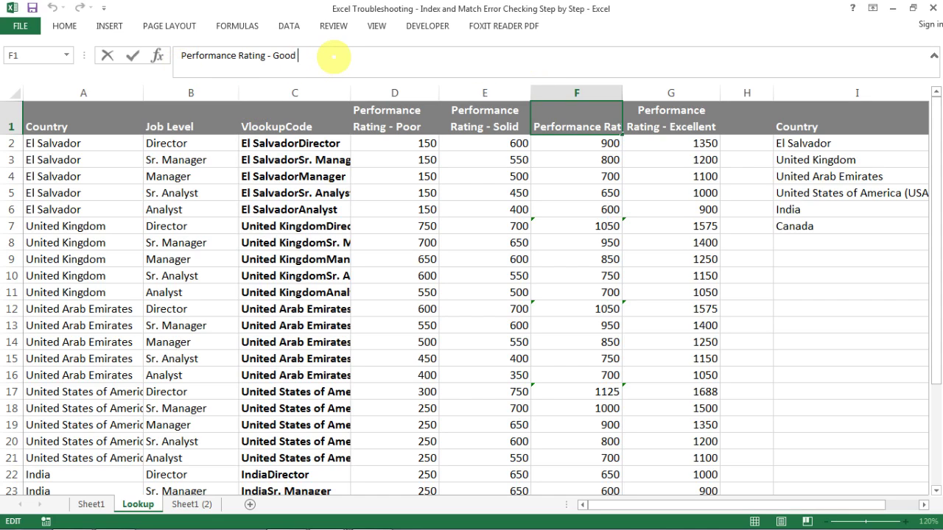
key("Escape")
key("Down")
key("Up")
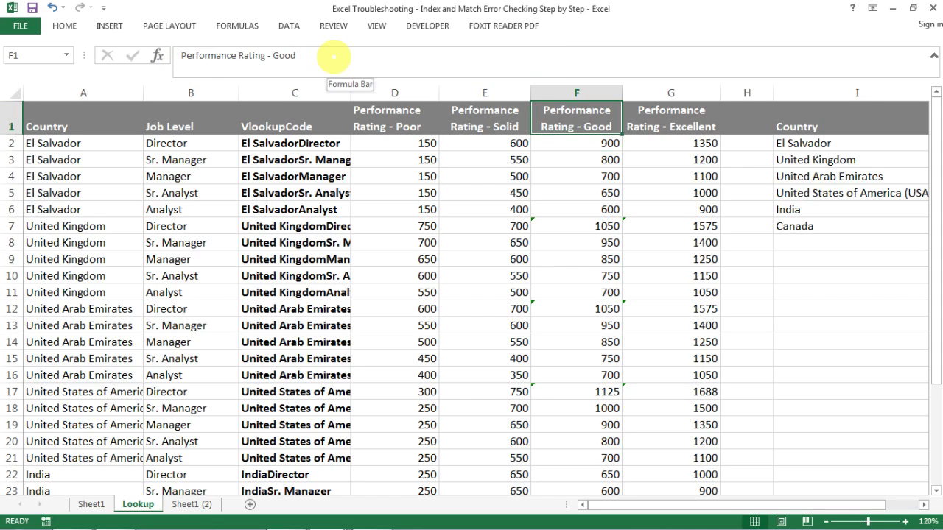
Check the E13 formula on Sheet1 and the header text in F1 on the Lookup sheet for a mismatch
left_click(91, 505)
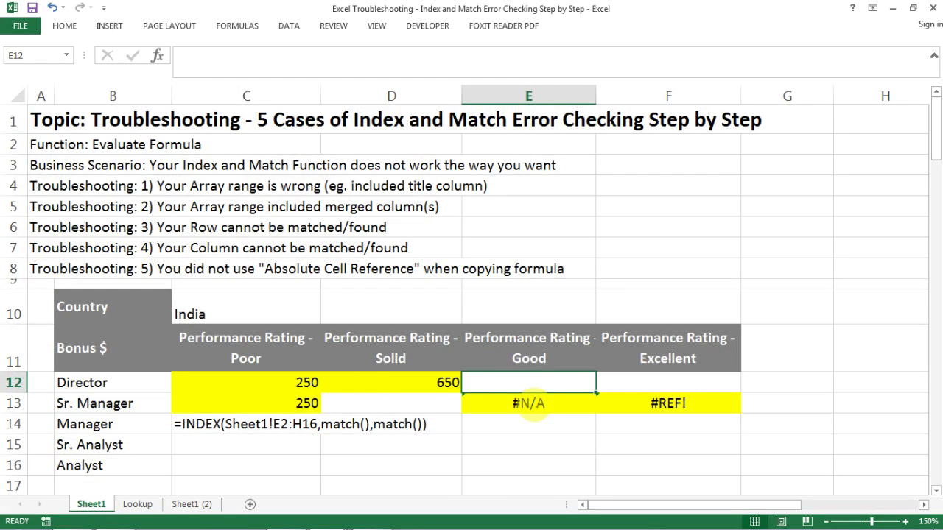
left_click(528, 403)
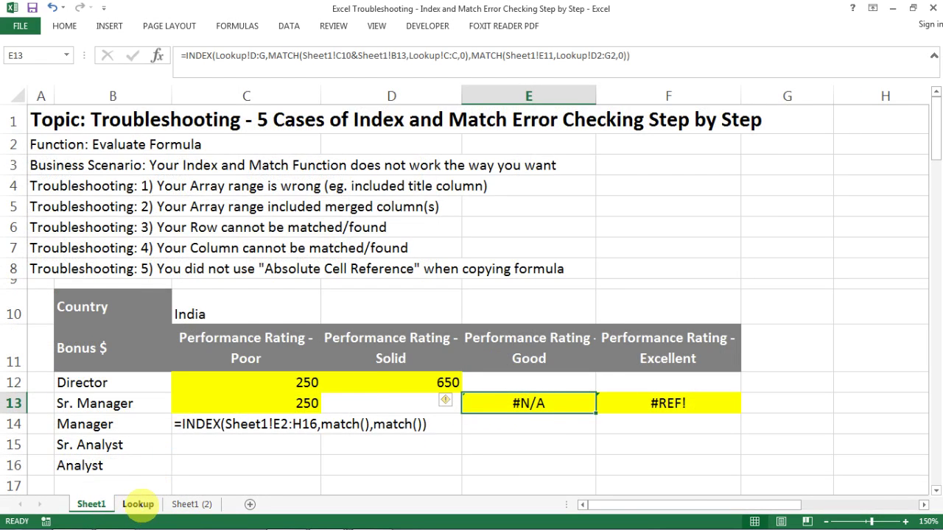
left_click(136, 504)
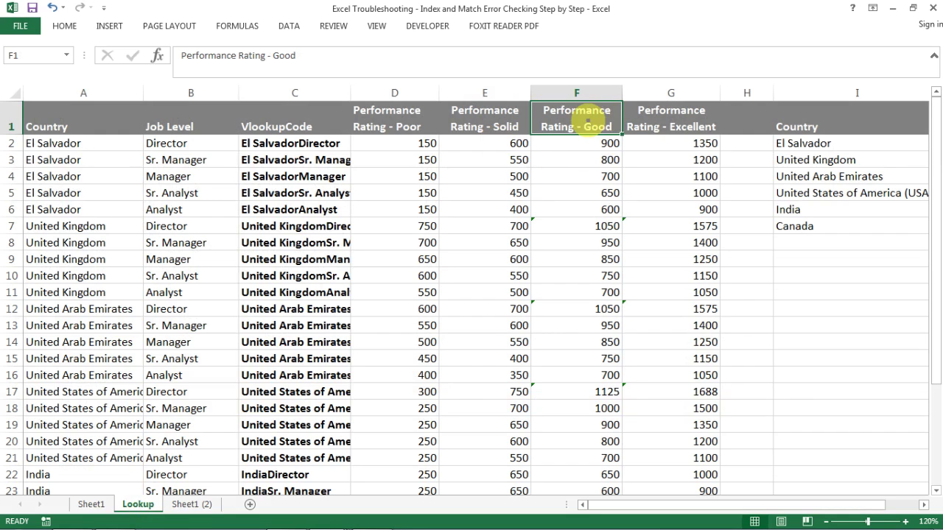
double_click(578, 114)
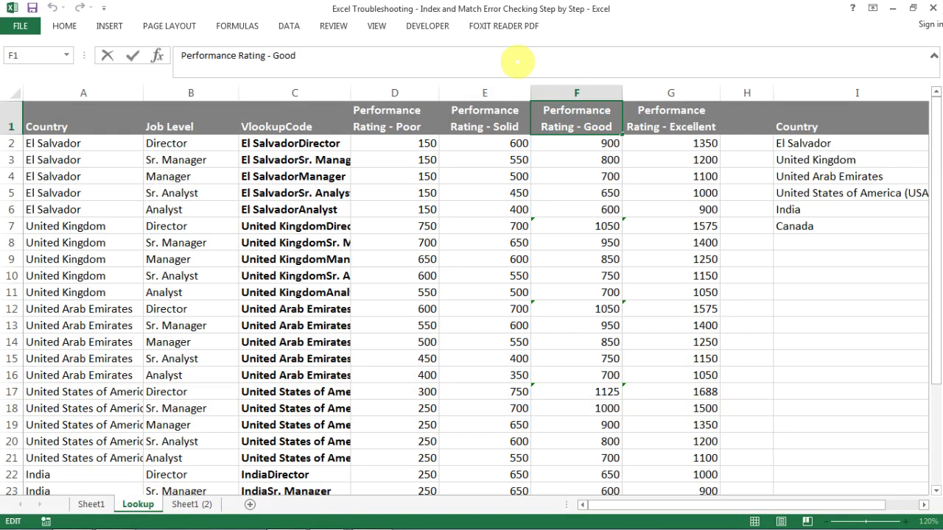
key("Return")
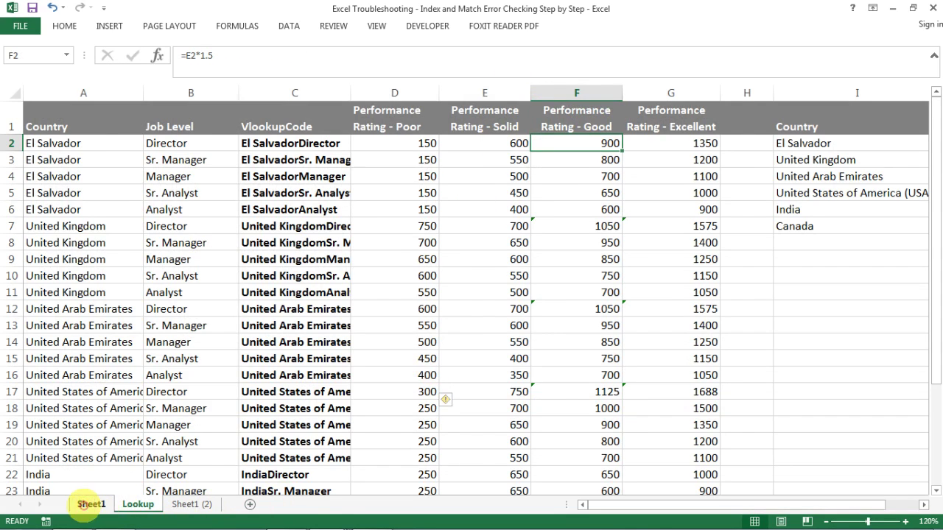
Re-enter the existing E13 formula on Sheet1 to recalculate it
left_click(89, 504)
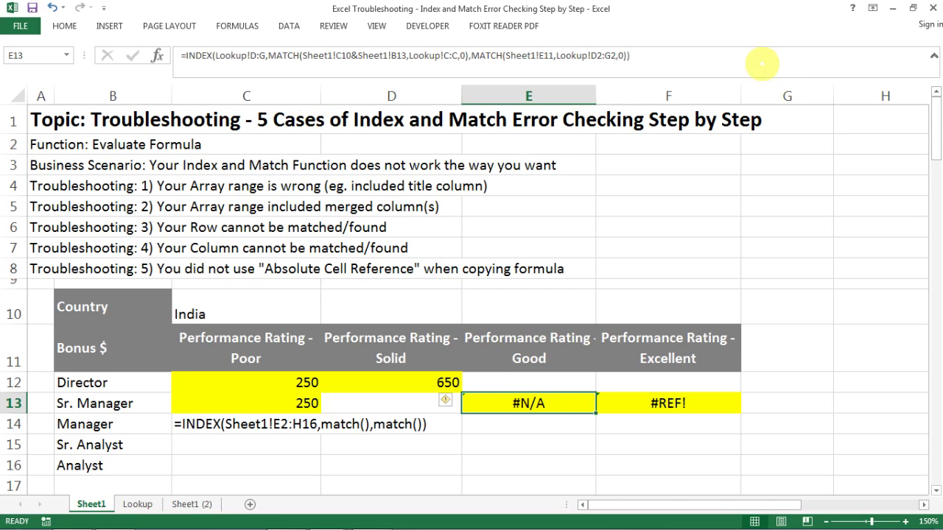
left_click(756, 63)
key("Return")
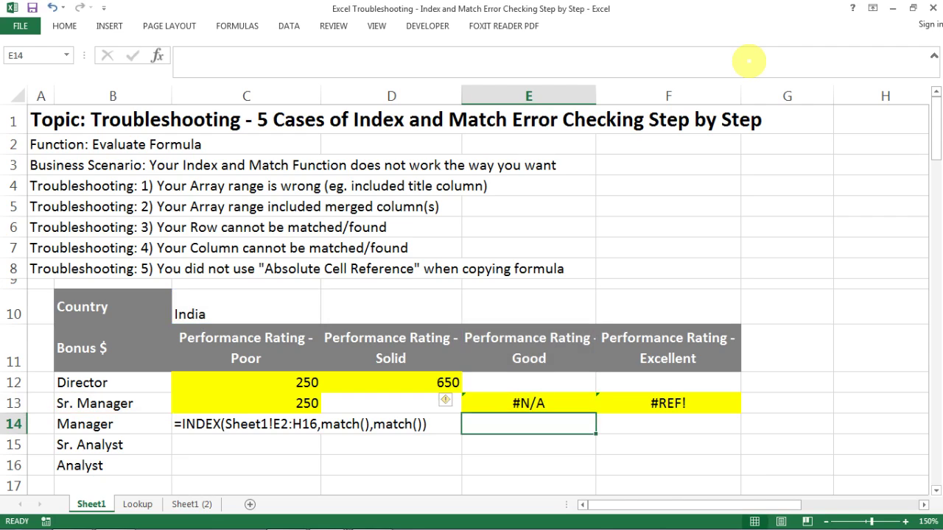
key("Up")
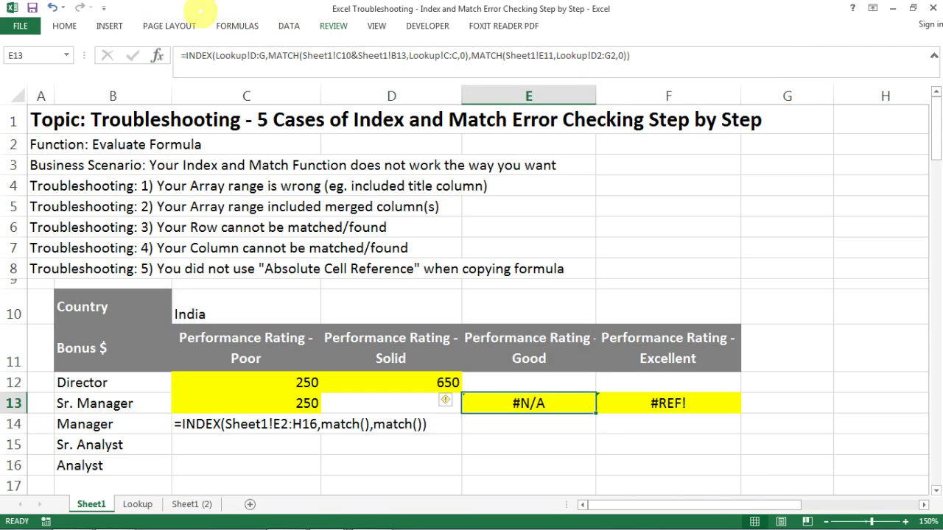
Step through the E13 formula with Evaluate Formula until the column MATCH is resolved, and close the evaluation
left_click(236, 25)
left_click(236, 25)
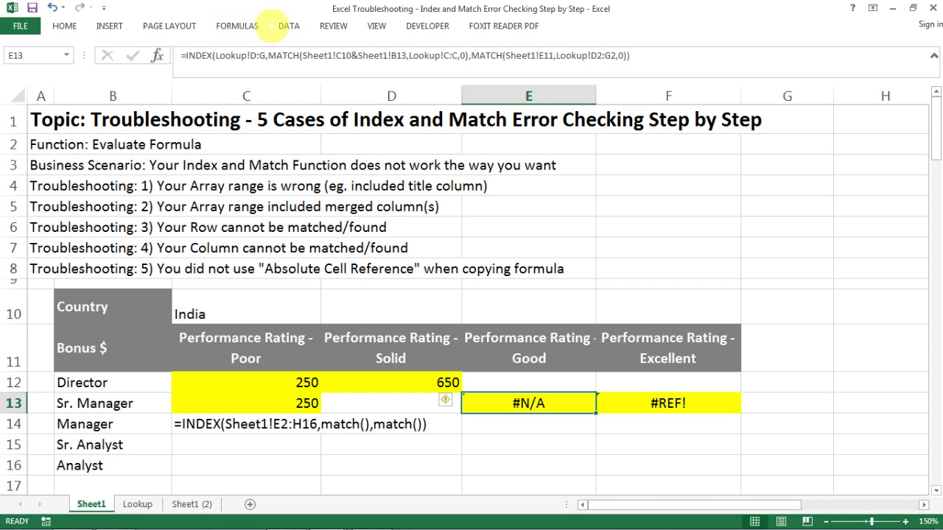
left_click(250, 25)
left_click(623, 76)
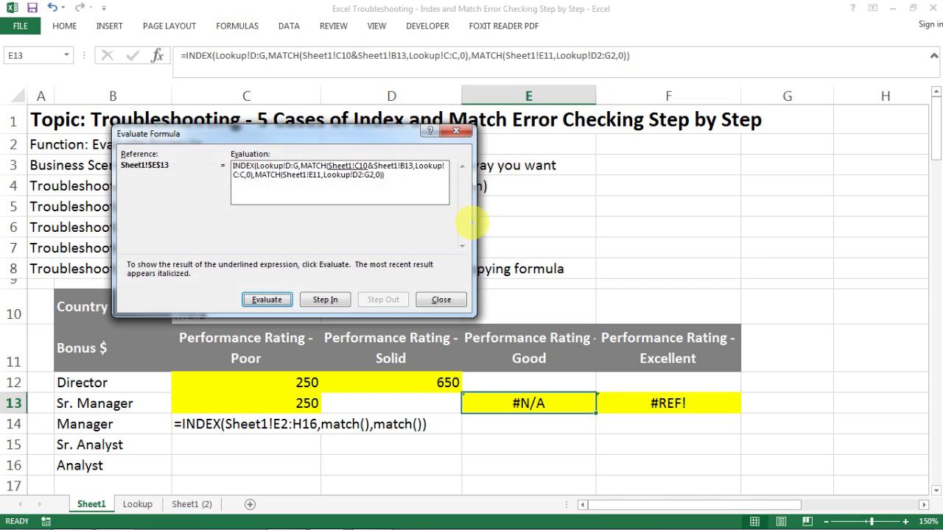
left_click(268, 300)
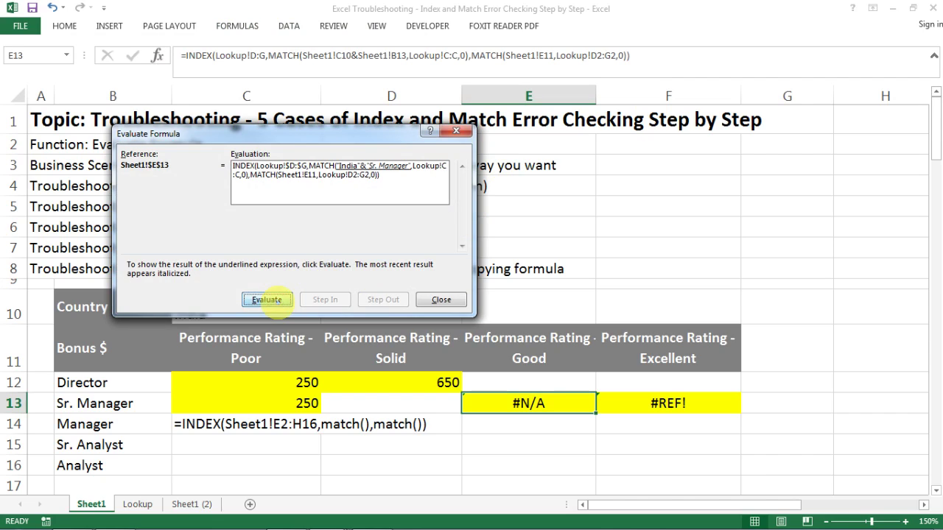
left_click(268, 300)
left_click(274, 301)
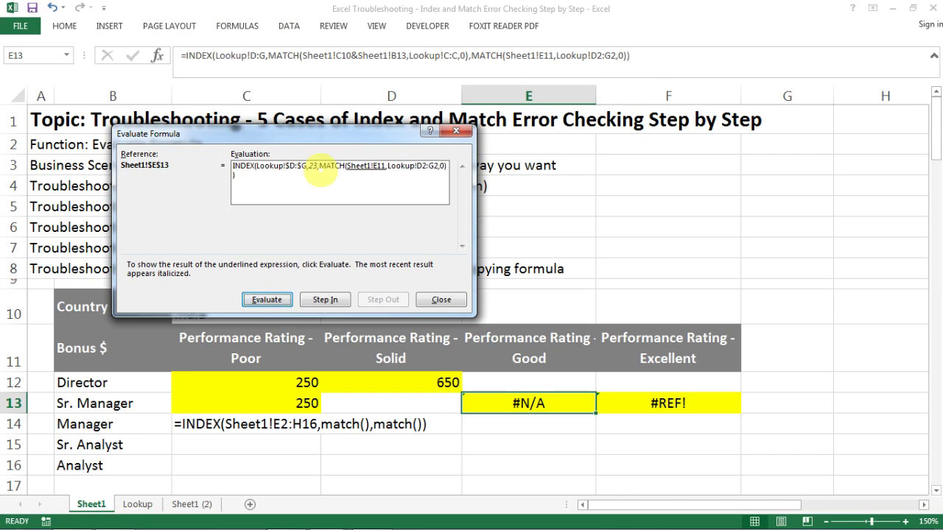
left_click(267, 299)
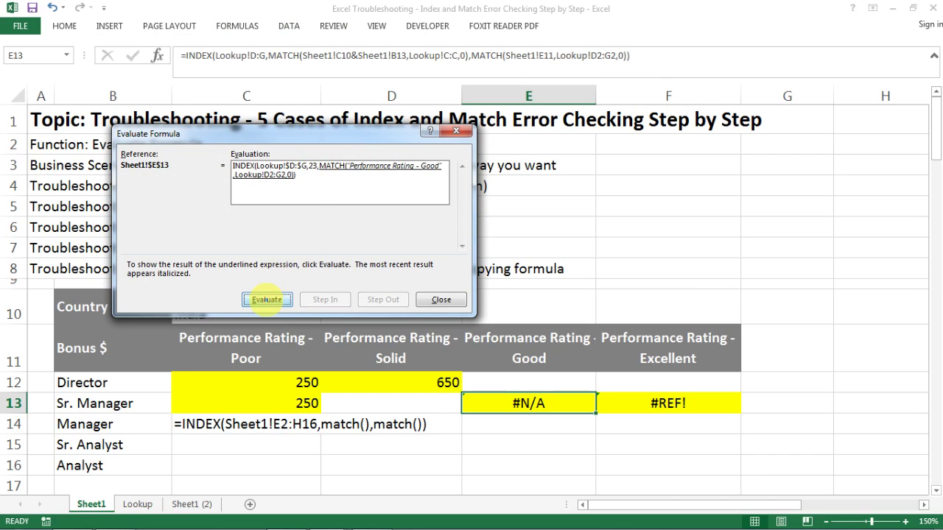
left_click(267, 299)
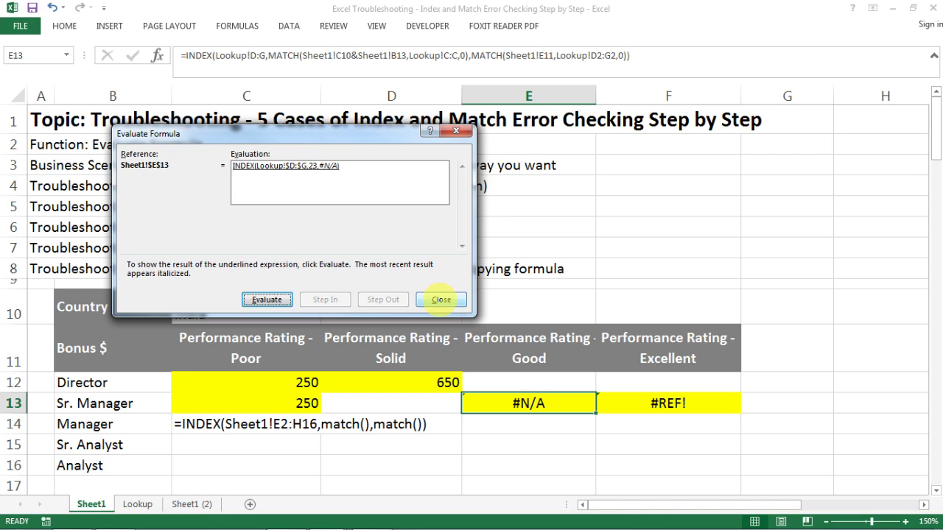
left_click(441, 300)
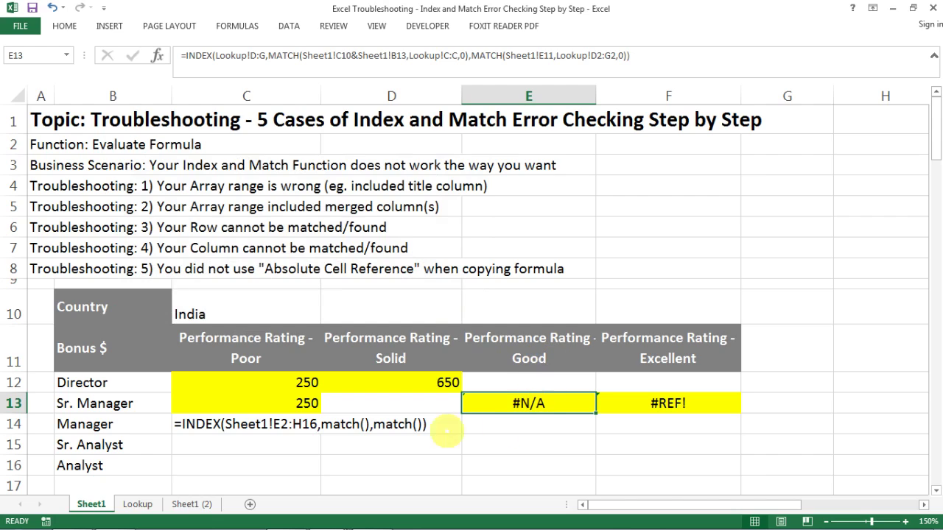
Copy the Performance Rating - Good header from E11 on Sheet1 over the header in F1 on the Lookup sheet
left_click(524, 361)
key("Down")
key("Down")
left_click(528, 359)
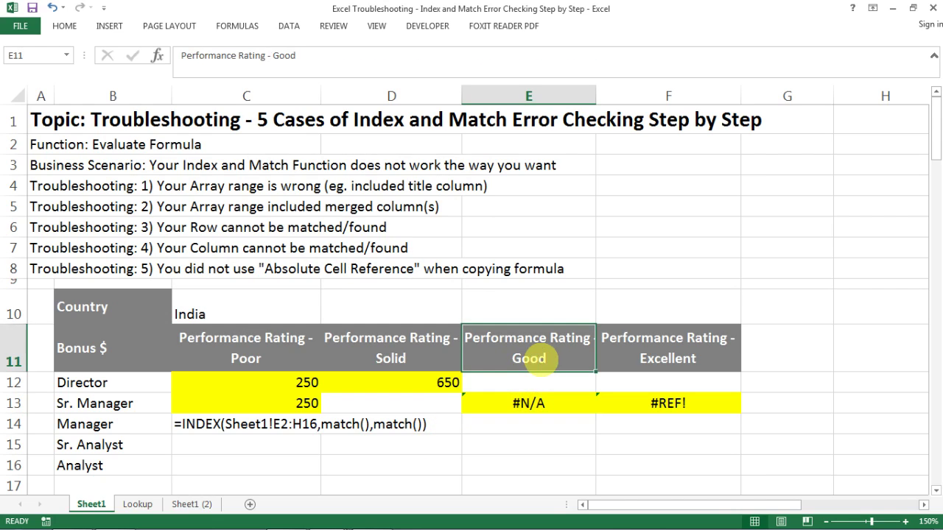
key("ctrl+c")
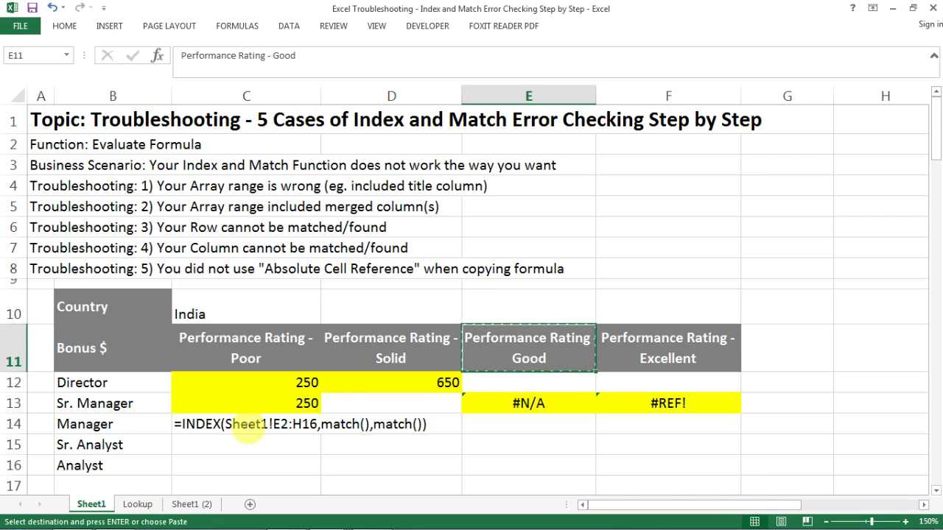
left_click(138, 504)
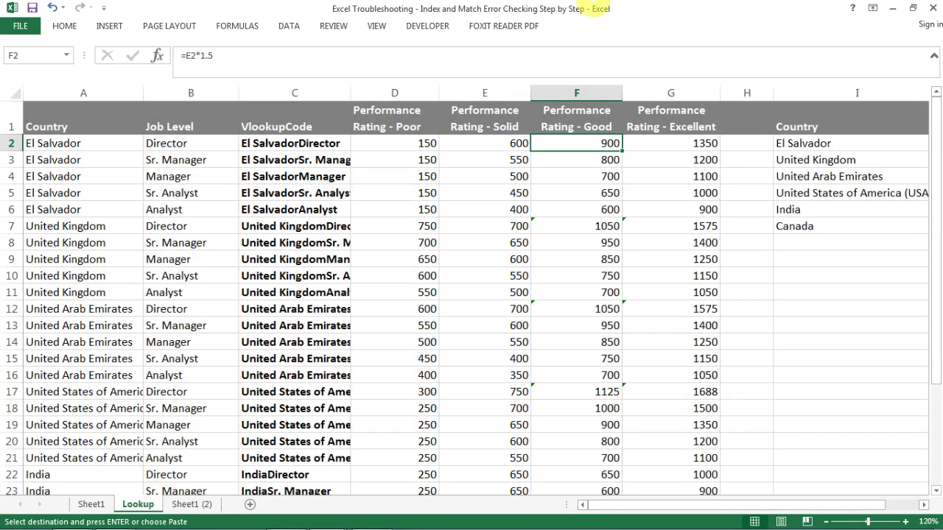
left_click(559, 116)
key("ctrl+v")
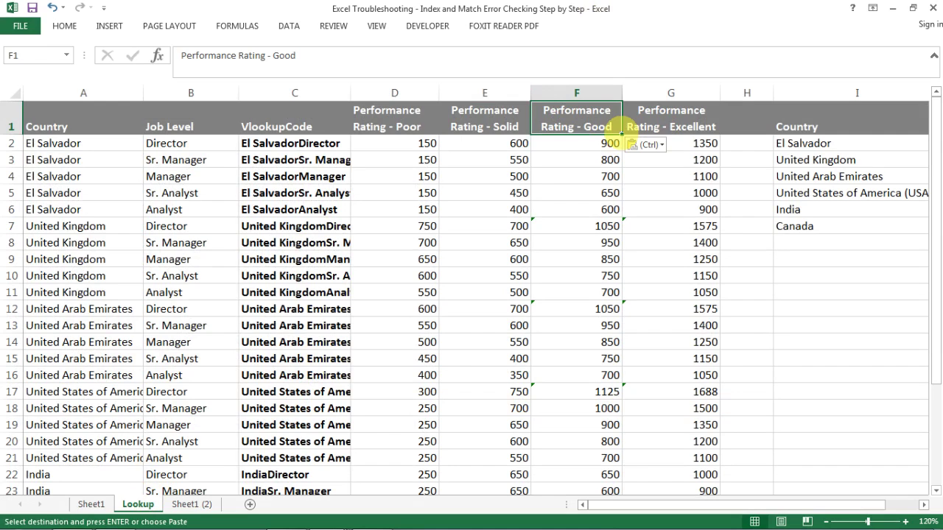
key("Escape")
Compare the ranges used in the E13 formula on Sheet1 with the table layout on the Lookup sheet
left_click(89, 504)
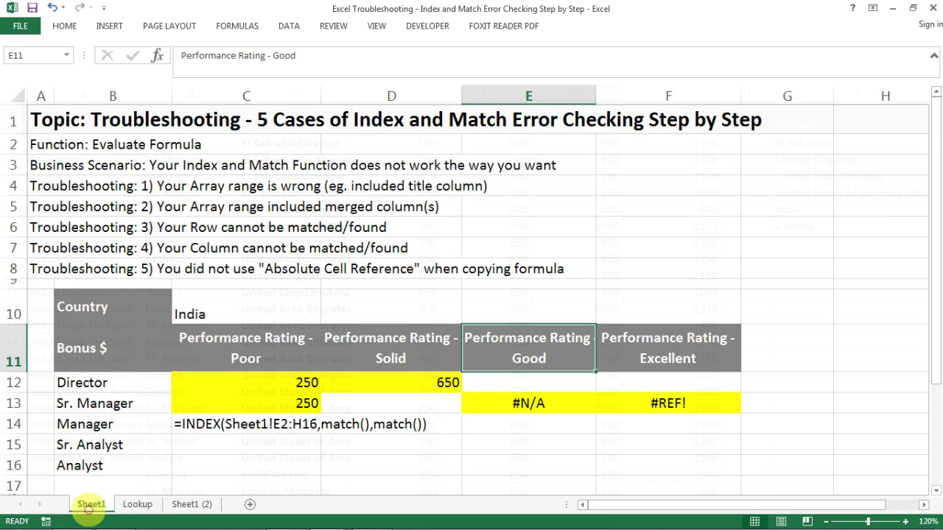
left_click(528, 392)
left_click(529, 404)
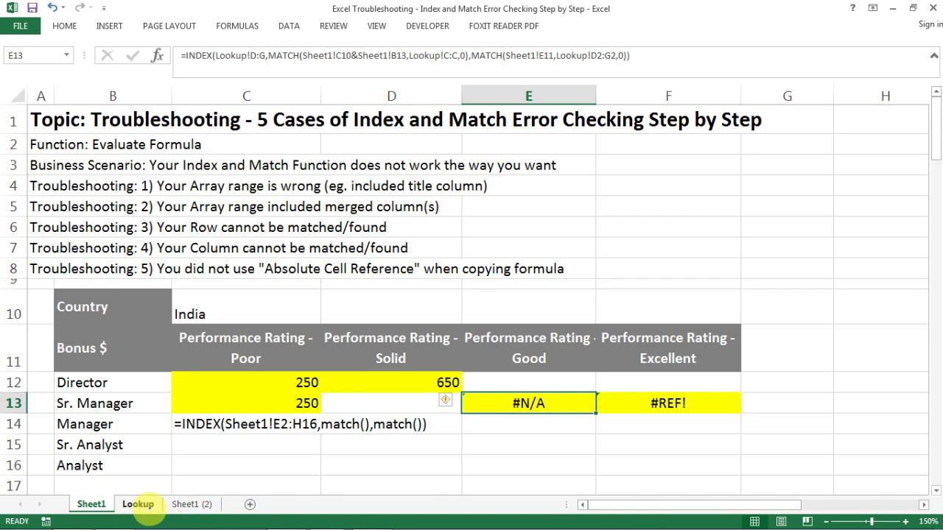
left_click(138, 504)
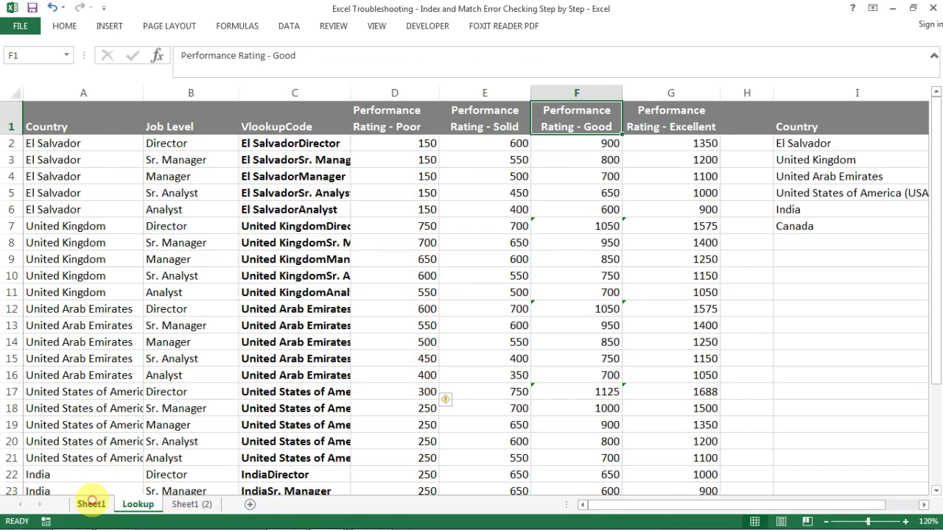
left_click(91, 504)
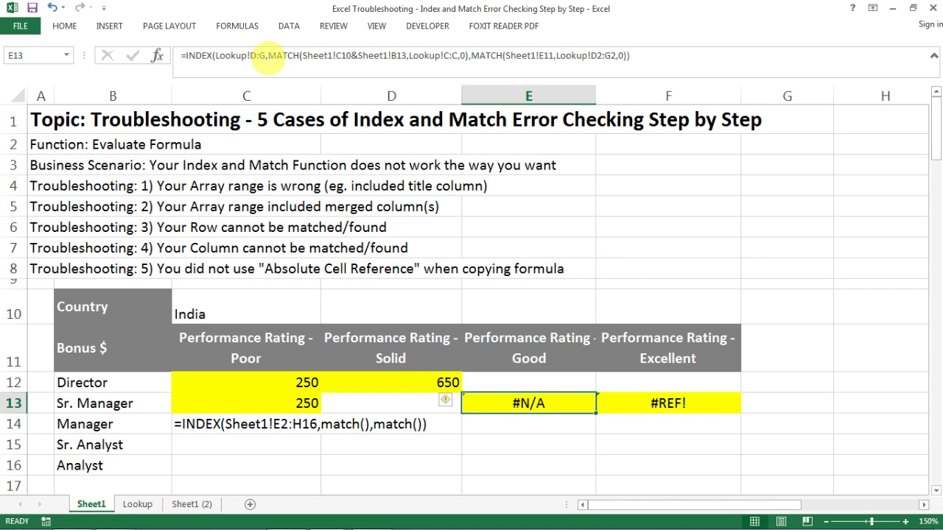
left_click(138, 504)
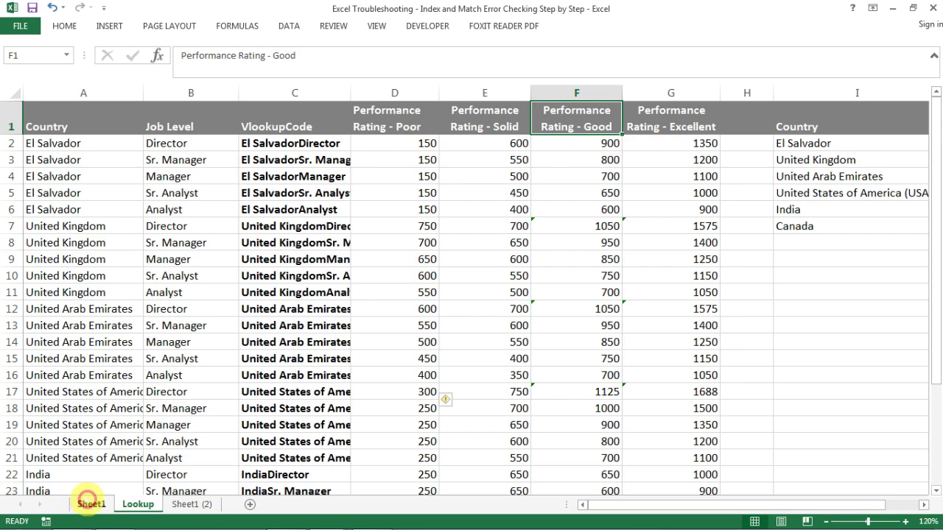
left_click(90, 504)
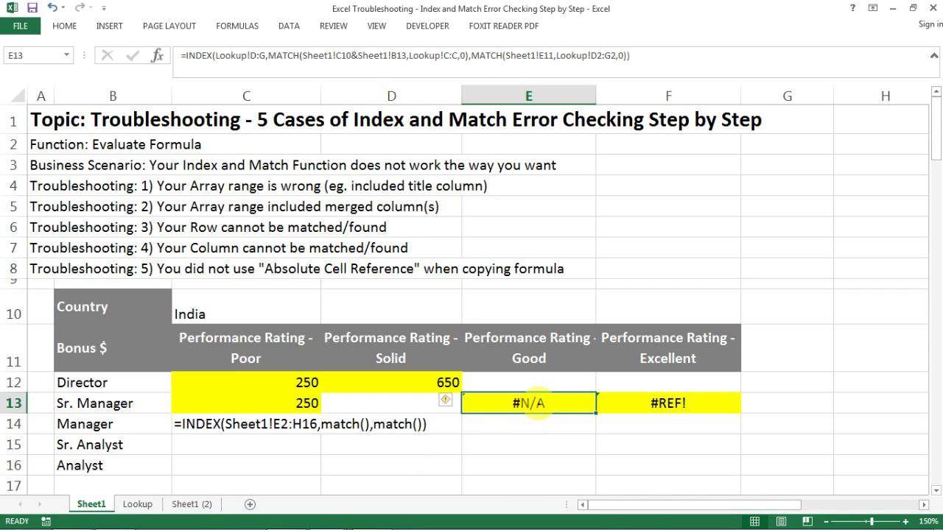
Examine the column MATCH lookup array Lookup!D2:G2 in the E13 formula against the header row on the Lookup sheet
double_click(530, 403)
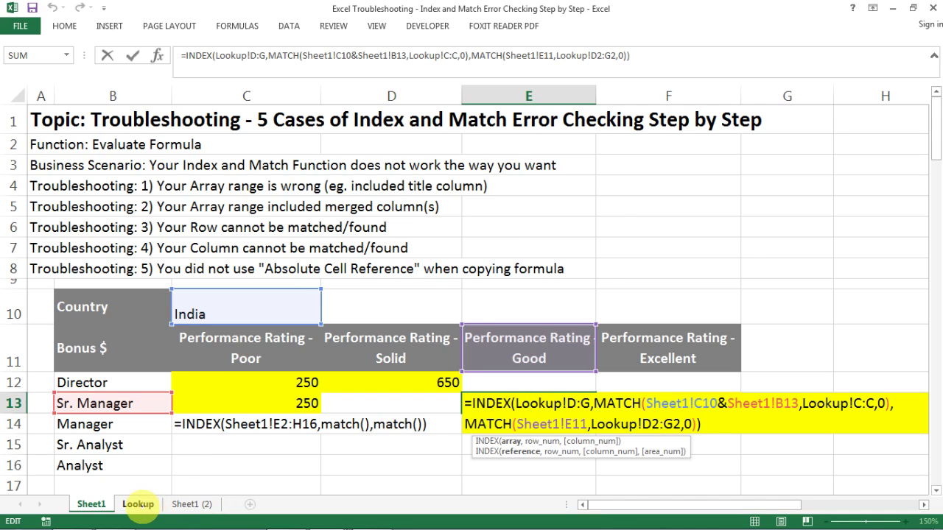
left_click(137, 505)
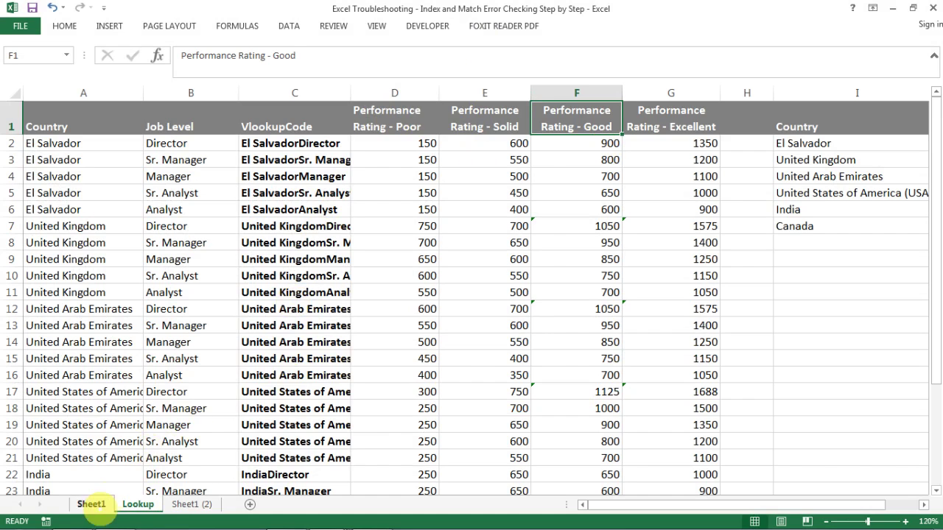
left_click(91, 505)
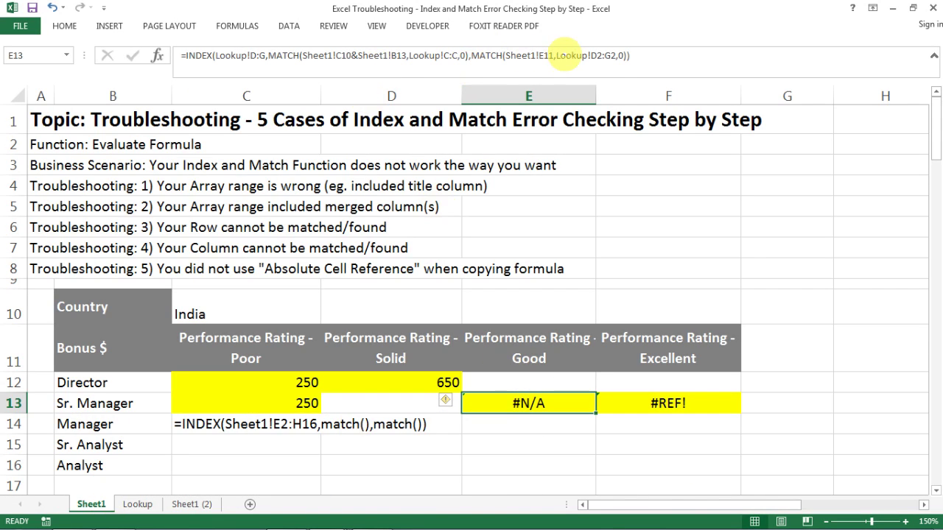
left_click_drag(557, 55, 614, 58)
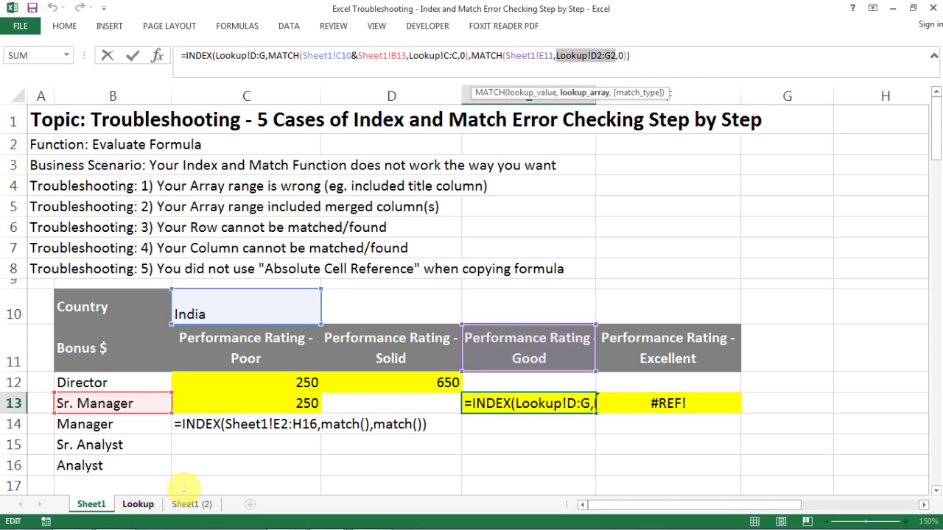
left_click(137, 504)
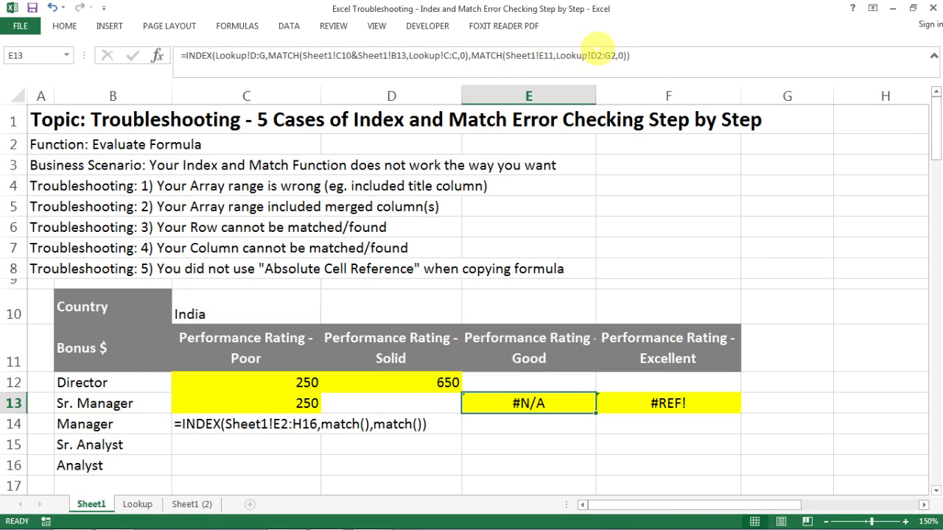
Change the column MATCH lookup array in the E13 formula from Lookup!D2:G2 to Lookup!D1:G1
left_click(600, 56)
key("BackSpace")
type("1")
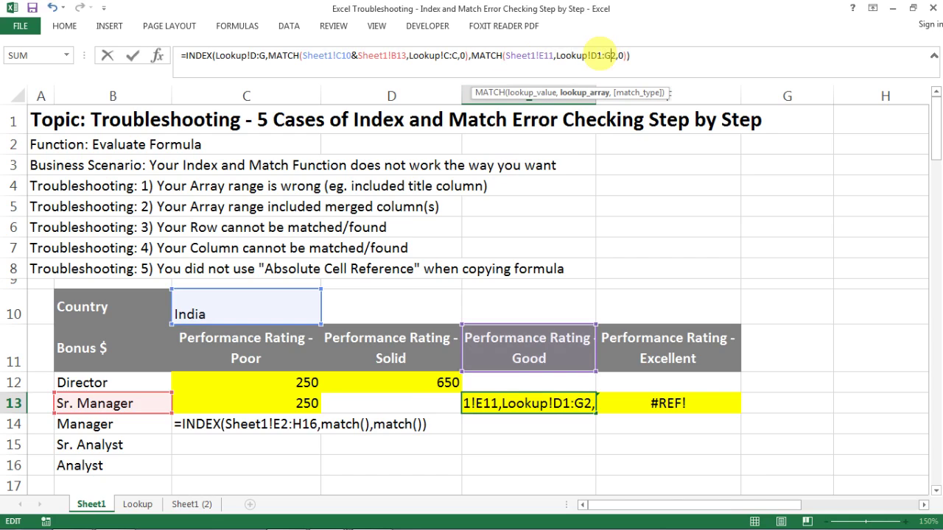
key("Return")
key("Up")
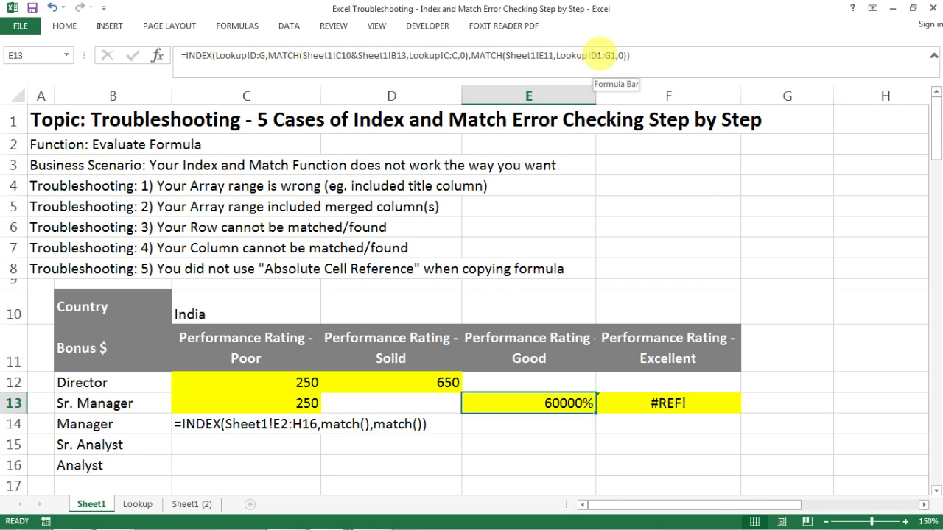
Format the E13 result with comma style and no decimal places
left_click(118, 26)
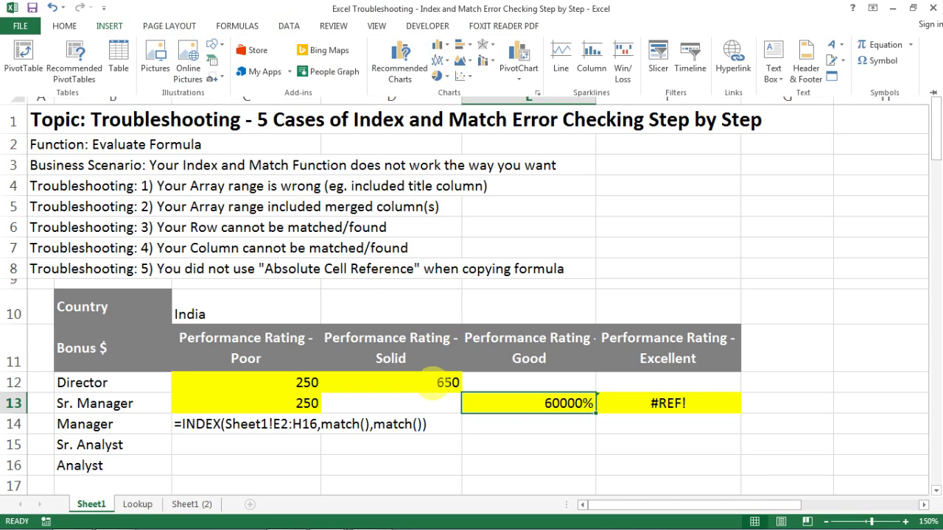
left_click(436, 396)
left_click(65, 26)
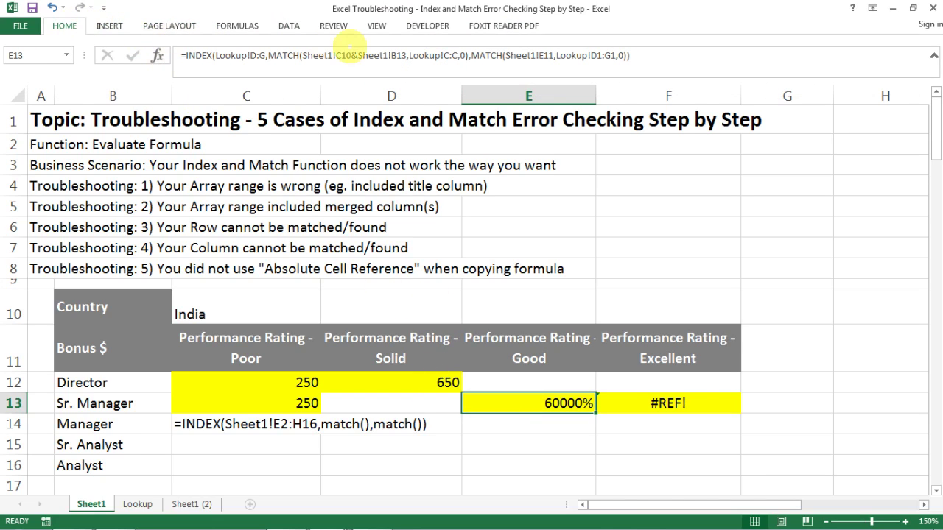
left_click(482, 71)
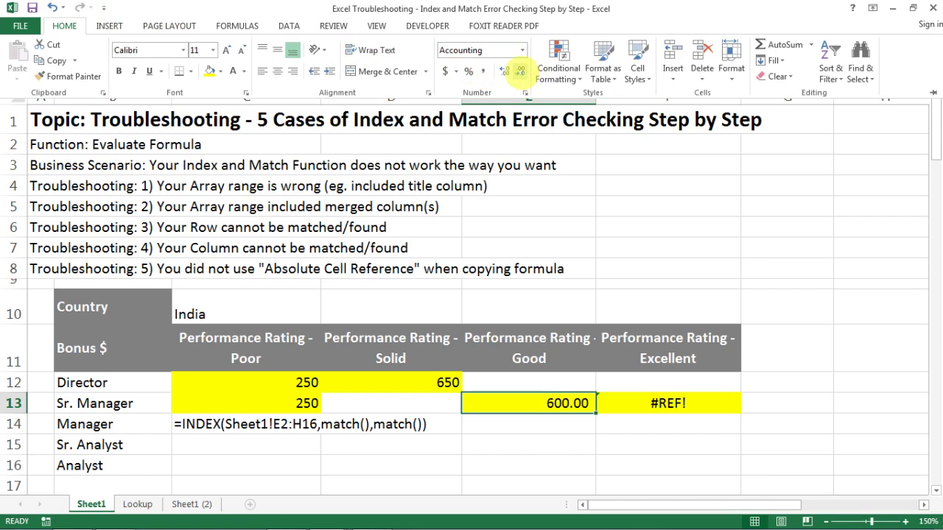
left_click(520, 71)
left_click(520, 71)
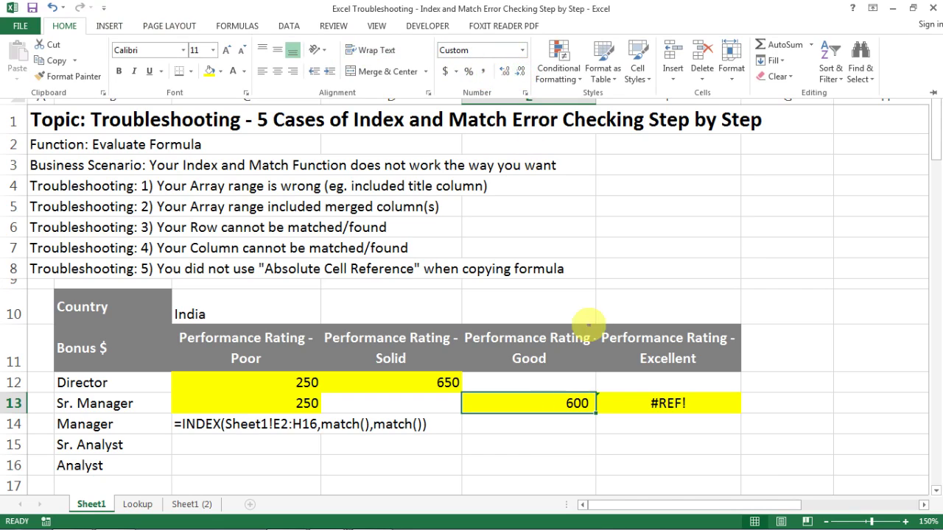
left_click(576, 378)
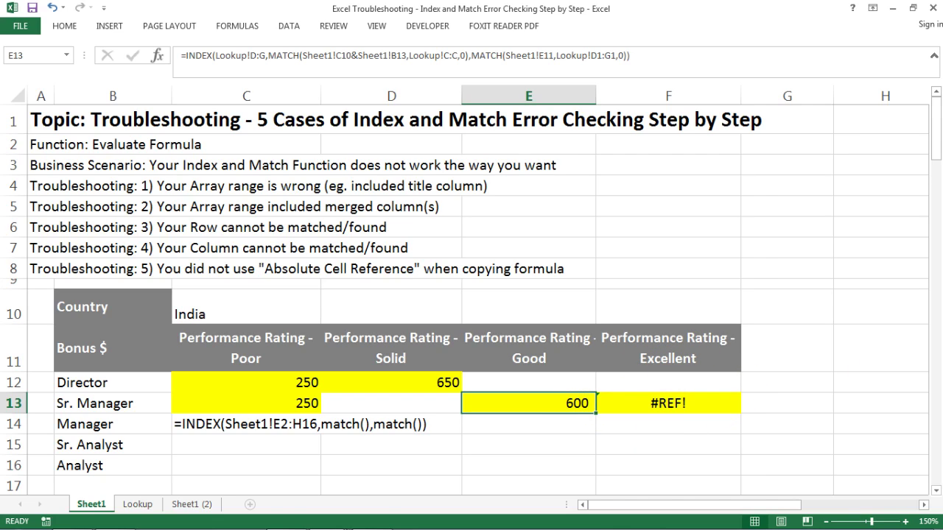
Copy the E13 formula with its relative references into F13
key("ctrl+c")
key("Right")
key("ctrl+v")
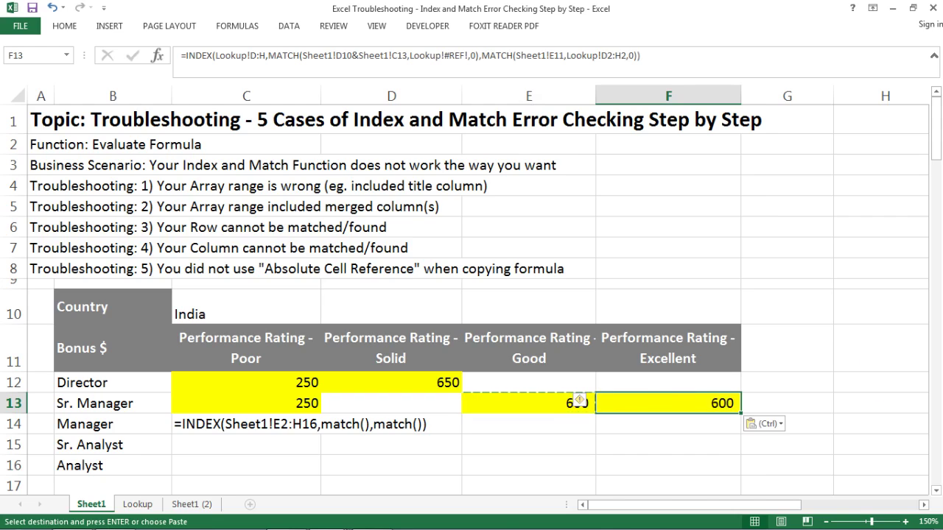
key("Escape")
key("Left")
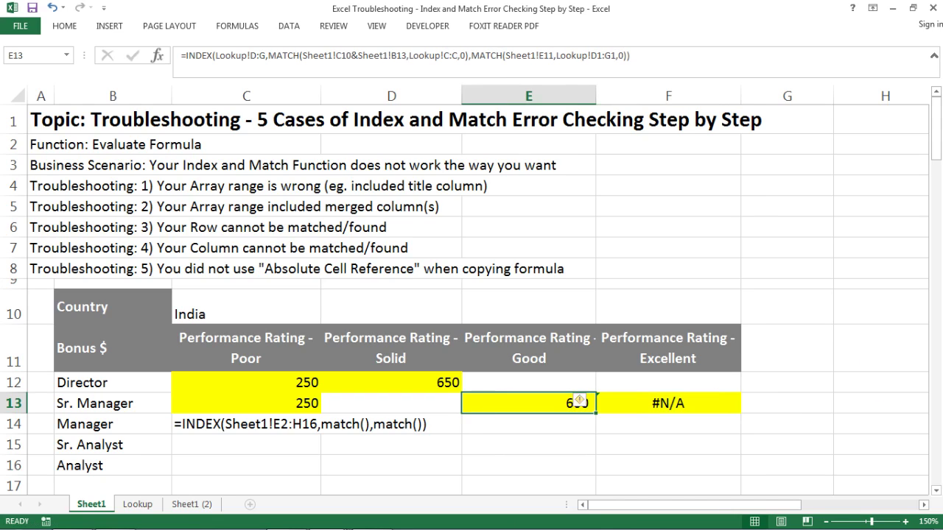
Examine how the references in the F13 formula shifted compared with the E13 formula
key("Right")
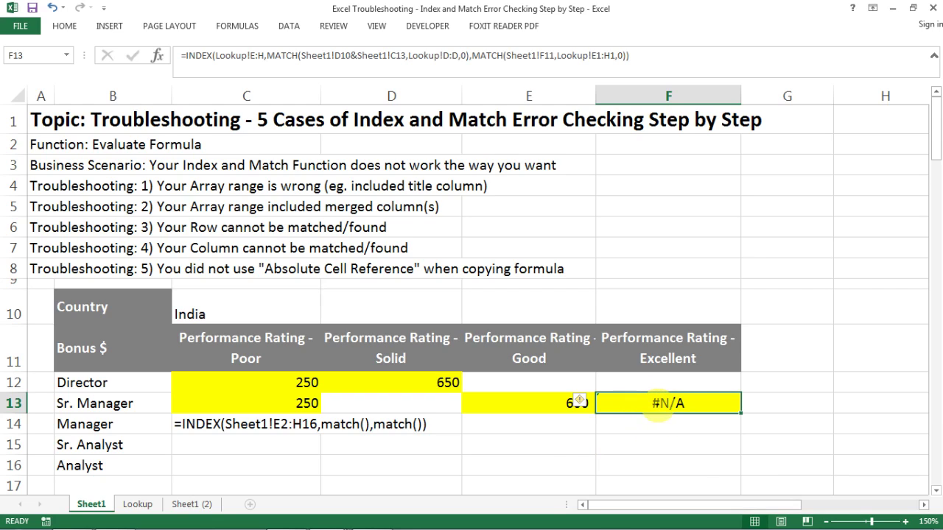
double_click(660, 403)
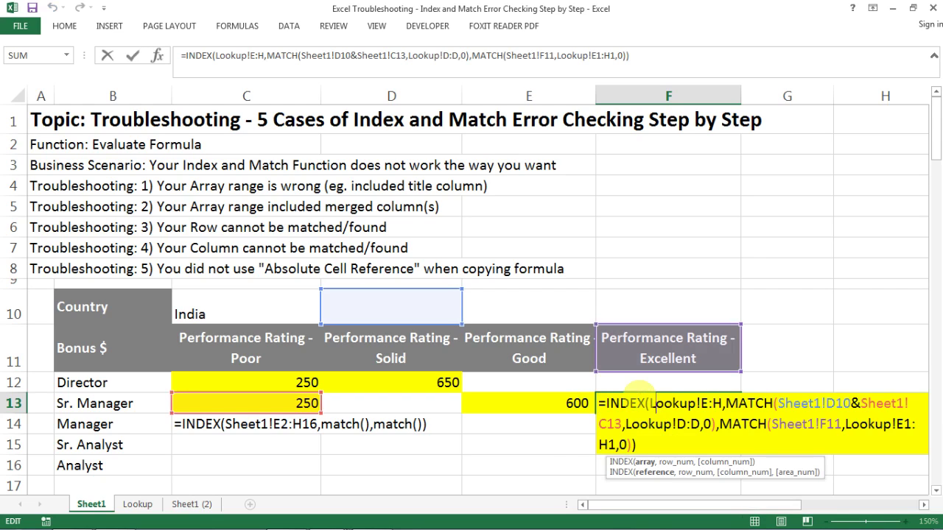
left_click(648, 403)
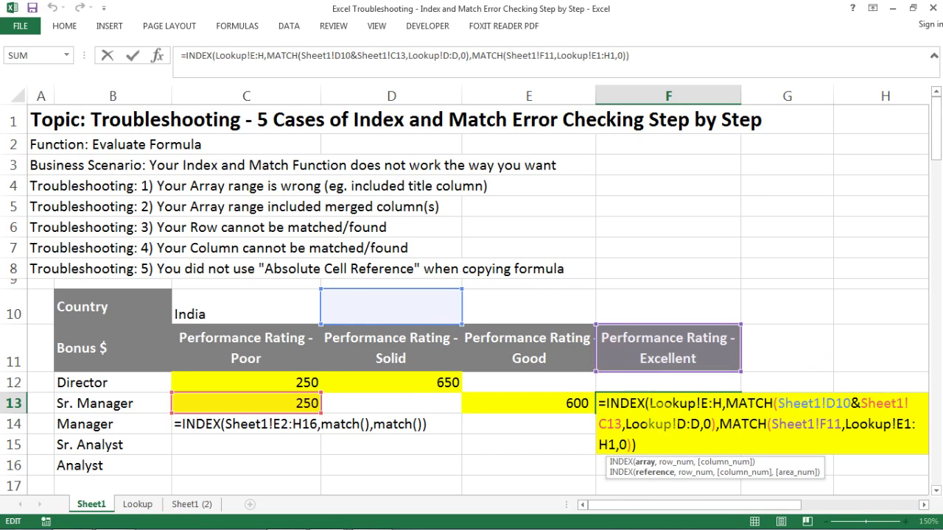
left_click_drag(700, 403, 716, 399)
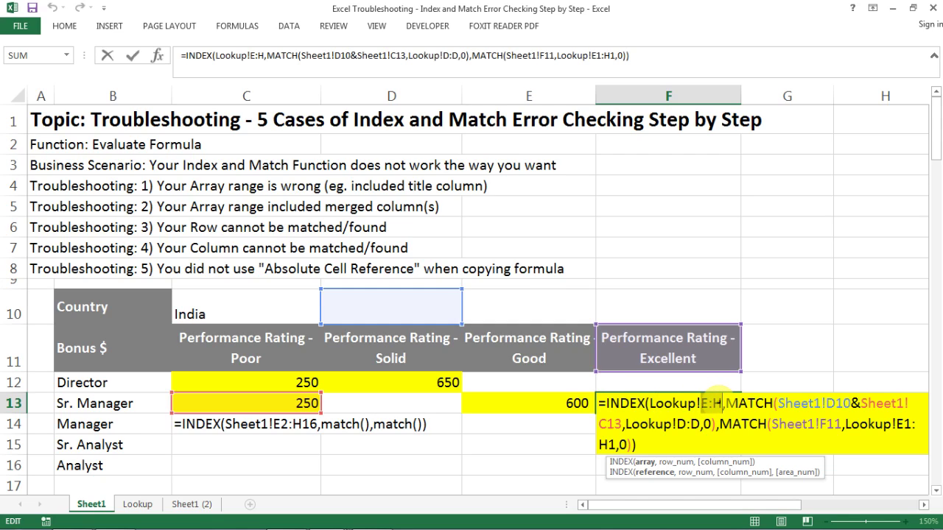
key("Return")
left_click(718, 404)
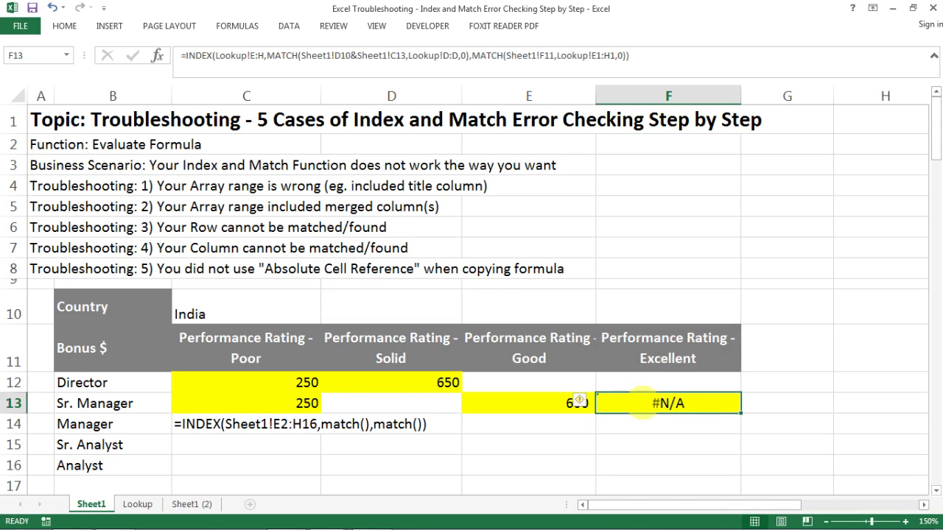
left_click(531, 404)
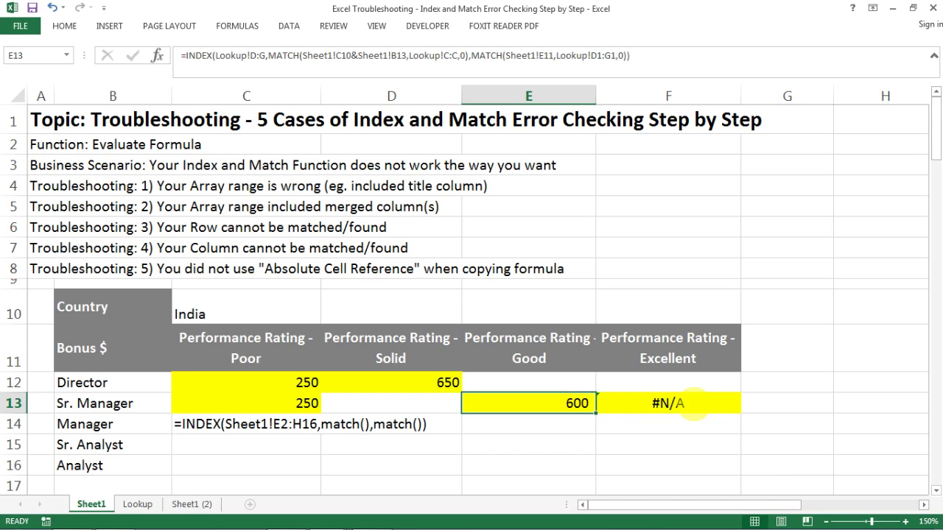
left_click(690, 404)
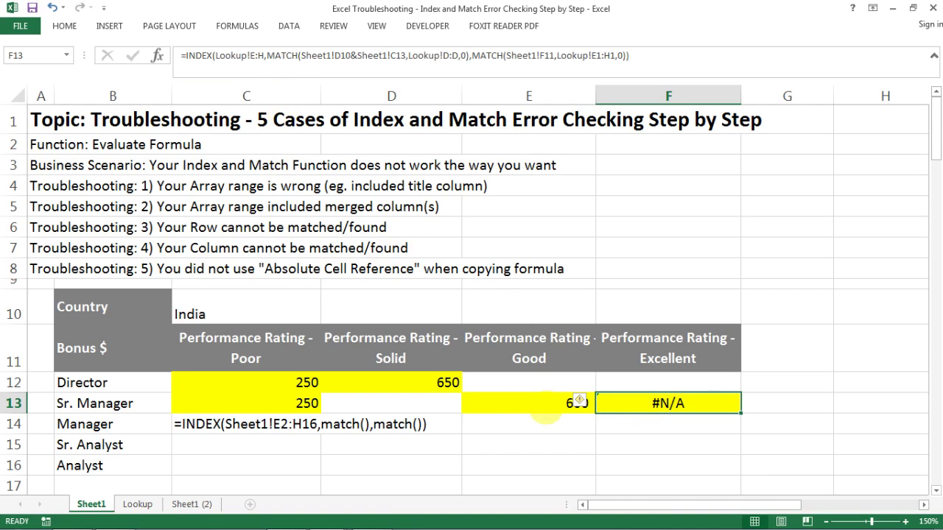
Make the INDEX array in the E13 formula absolute as Lookup!$D:$G
left_click(582, 410)
left_click(250, 55)
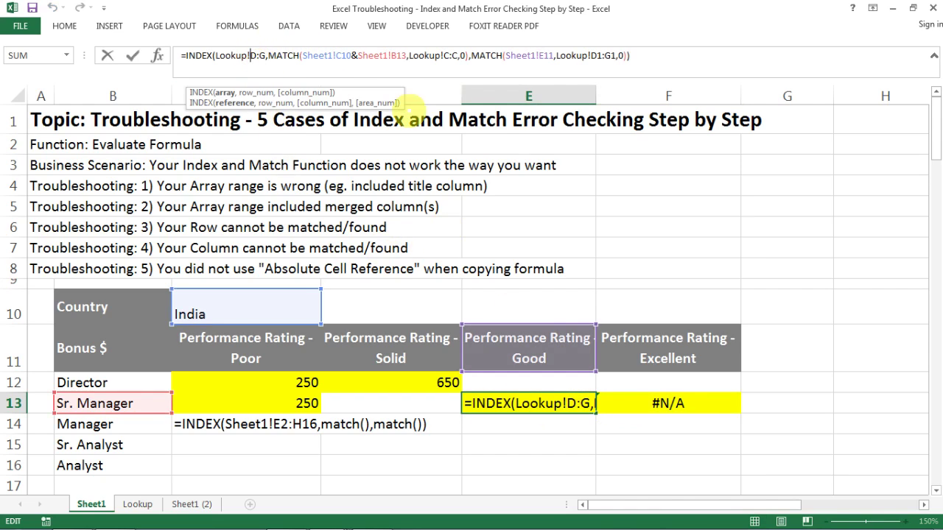
type("$D:")
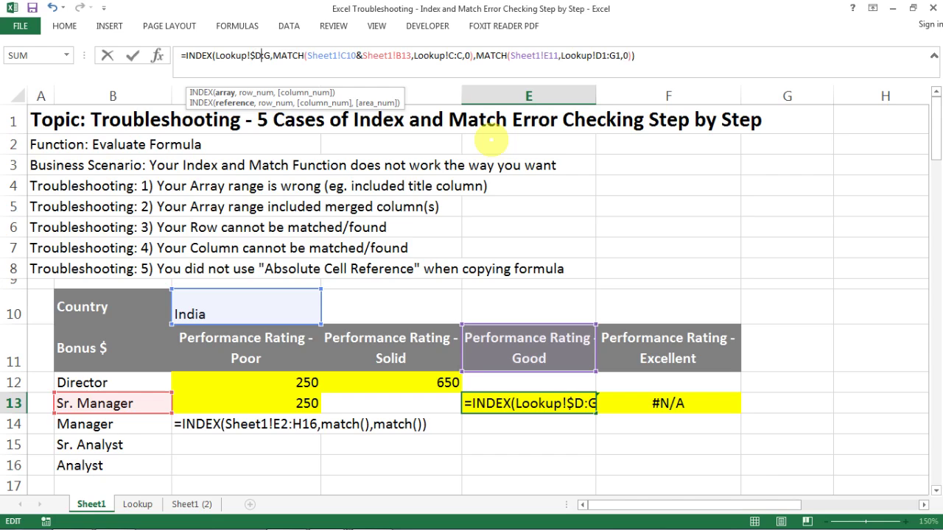
type("$")
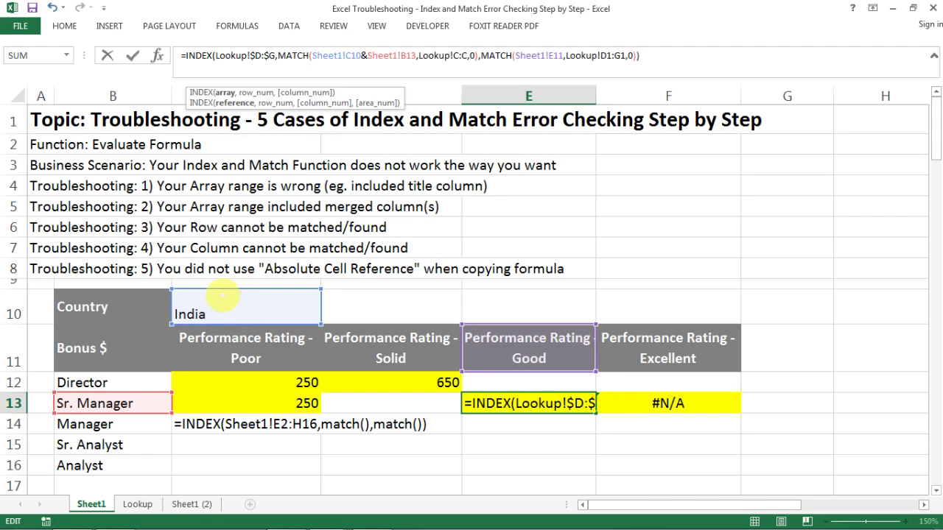
Anchor the row MATCH references in the E13 formula as Sheet1!$C$10&Sheet1!$B13 and Lookup!$C:$C
left_click(348, 55)
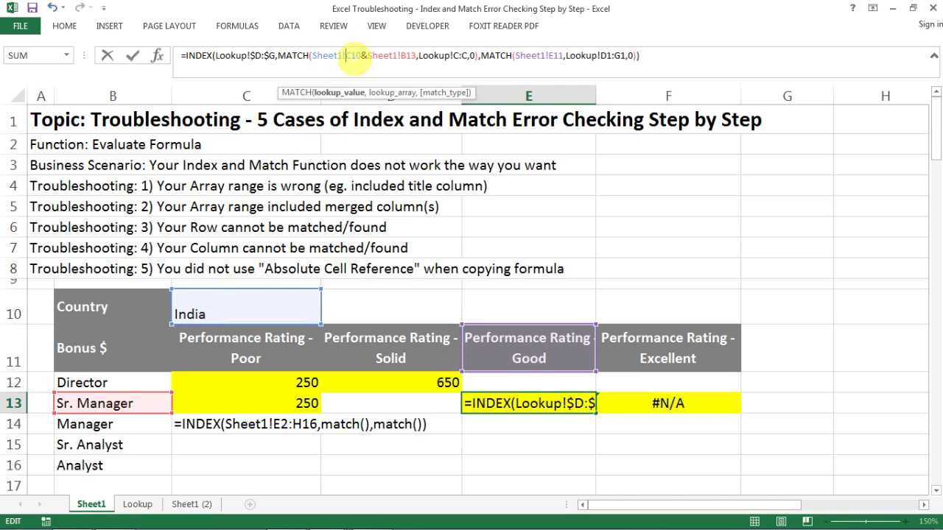
type("$")
left_click(356, 55)
type("$C$")
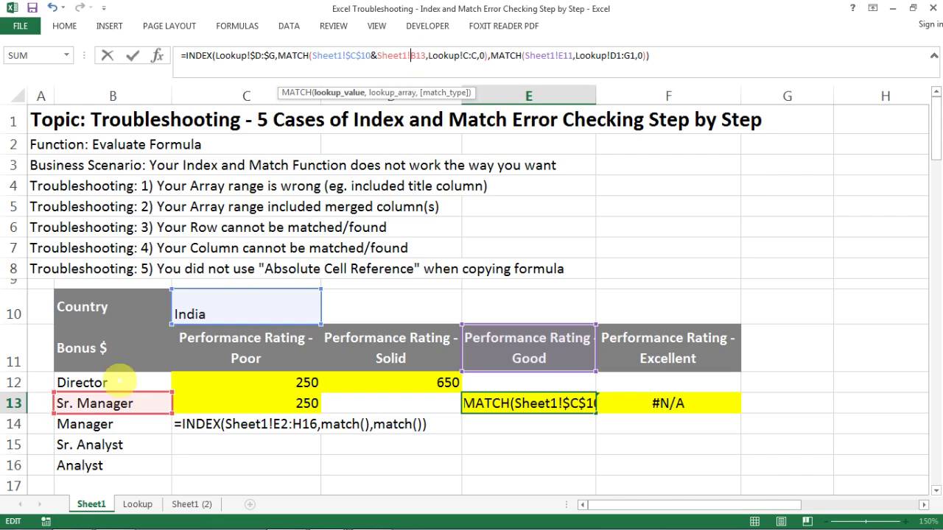
left_click(405, 55)
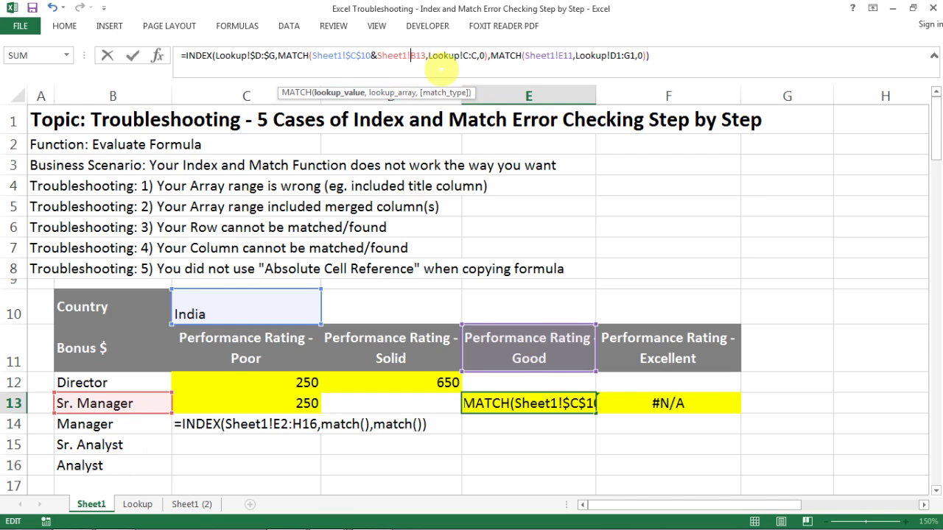
type("$")
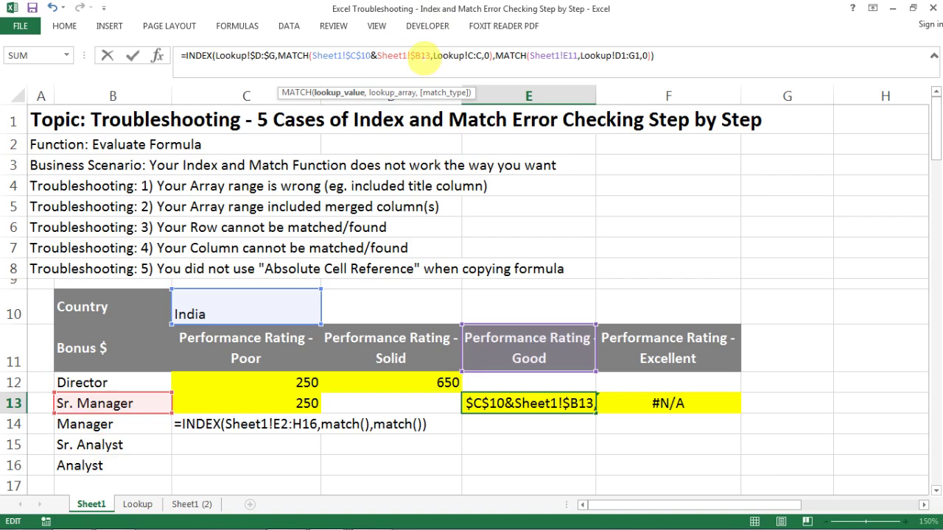
left_click(471, 57)
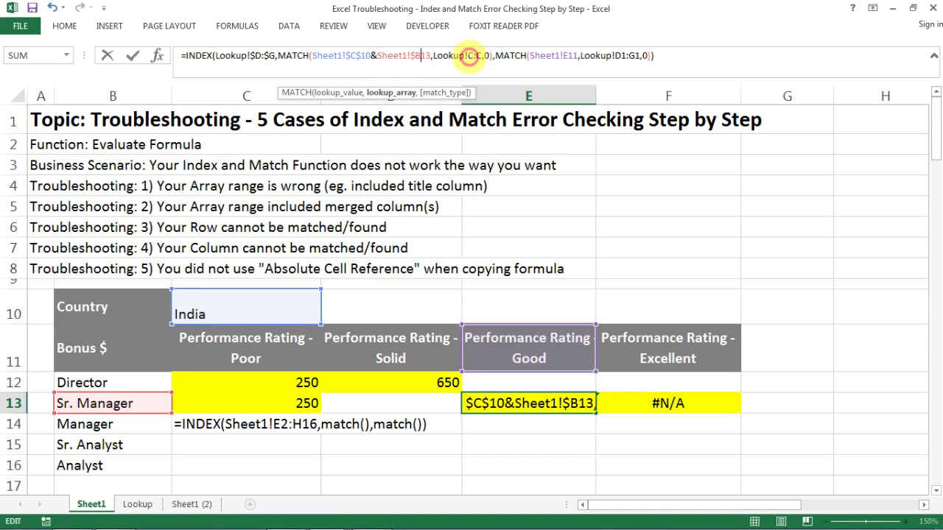
type("$")
left_click(483, 58)
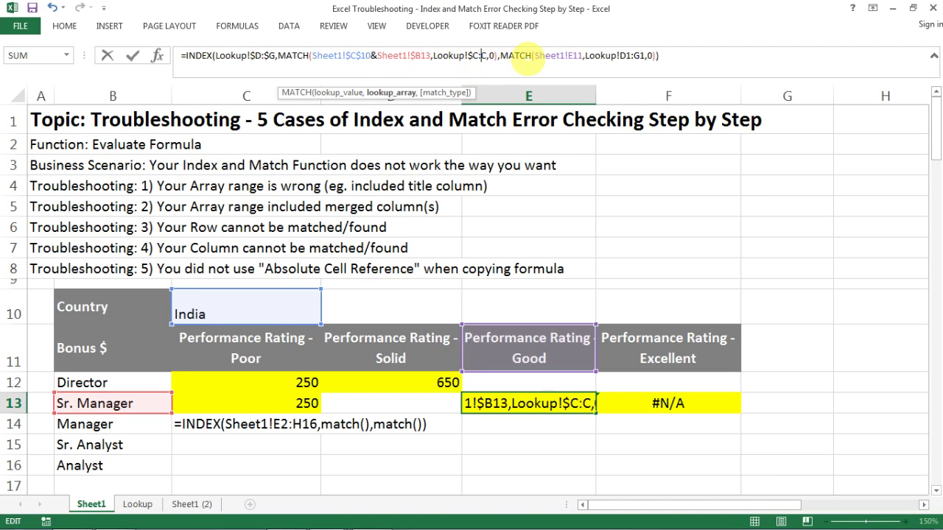
type("$")
Anchor the column MATCH references in the E13 formula as Sheet1!E$11 and Lookup!$D$1:$G$1
left_click(572, 57)
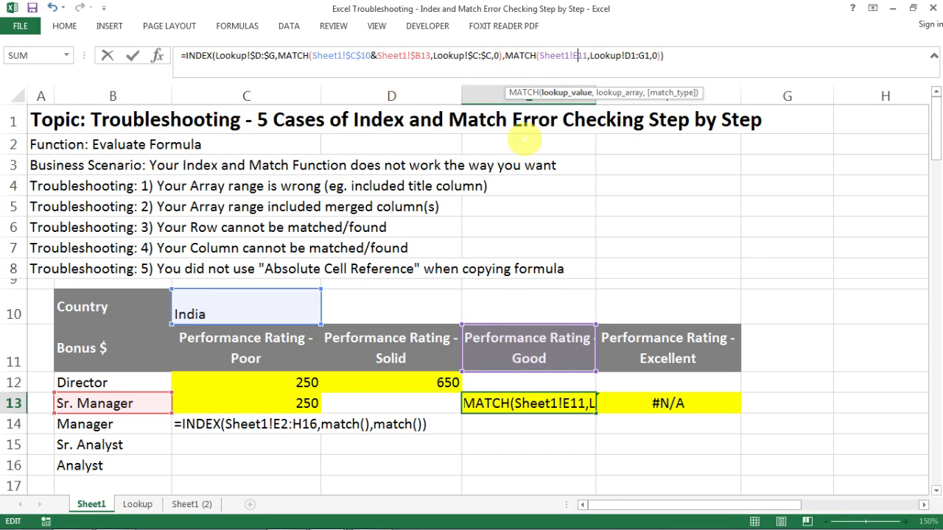
type("$")
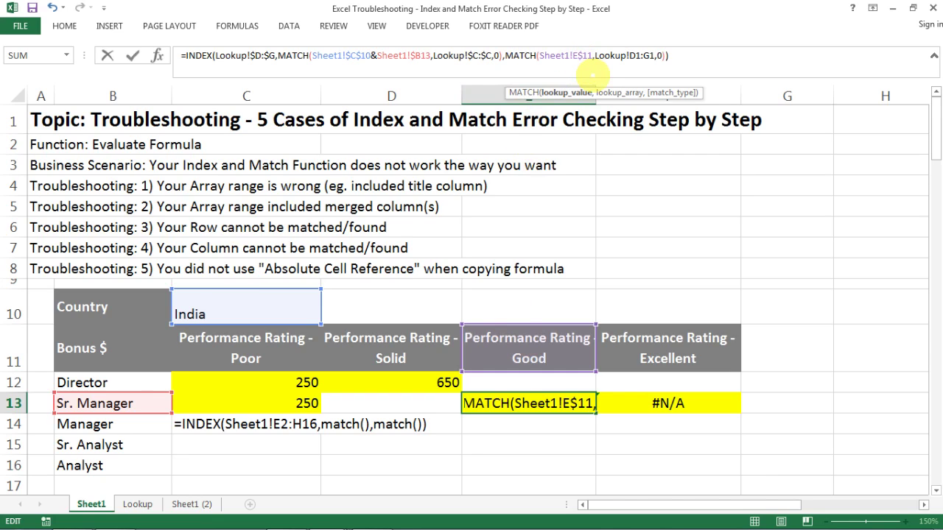
left_click(630, 56)
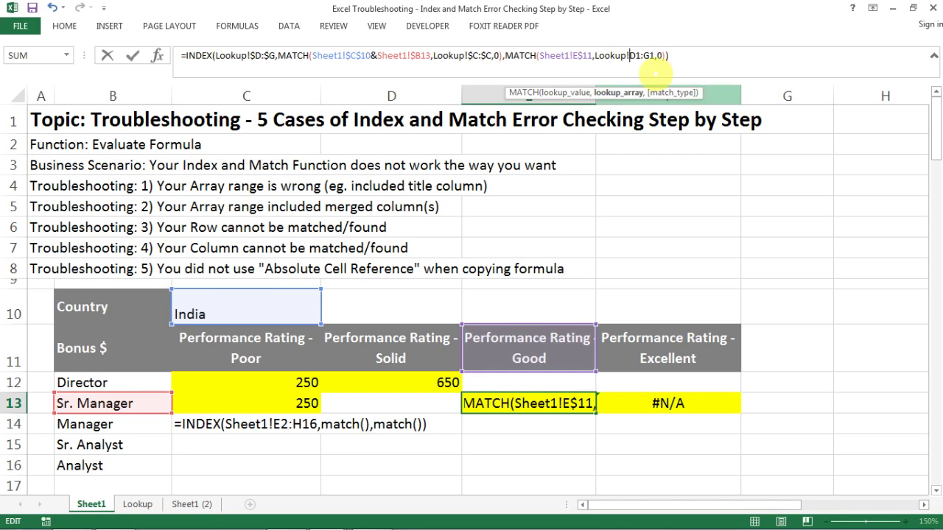
type("$D")
type("$D$")
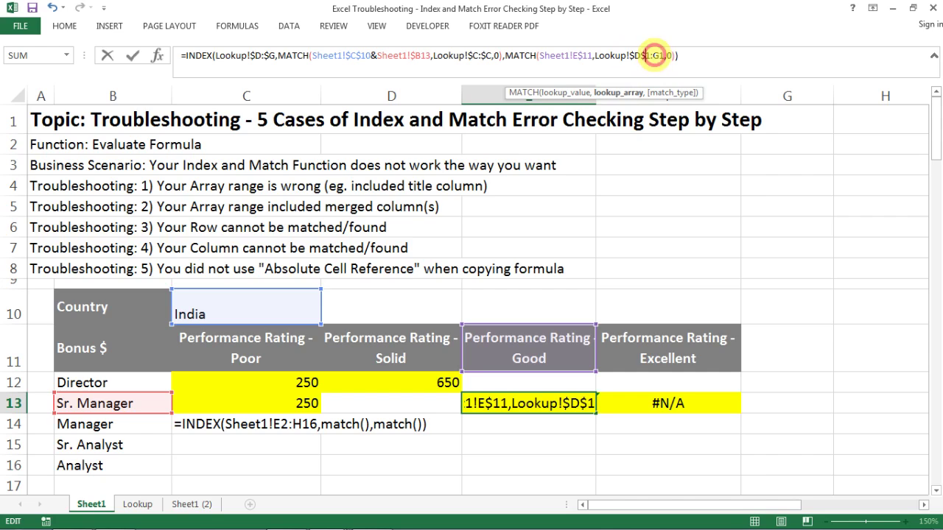
left_click(651, 55)
type("$")
left_click(661, 56)
type("$G$")
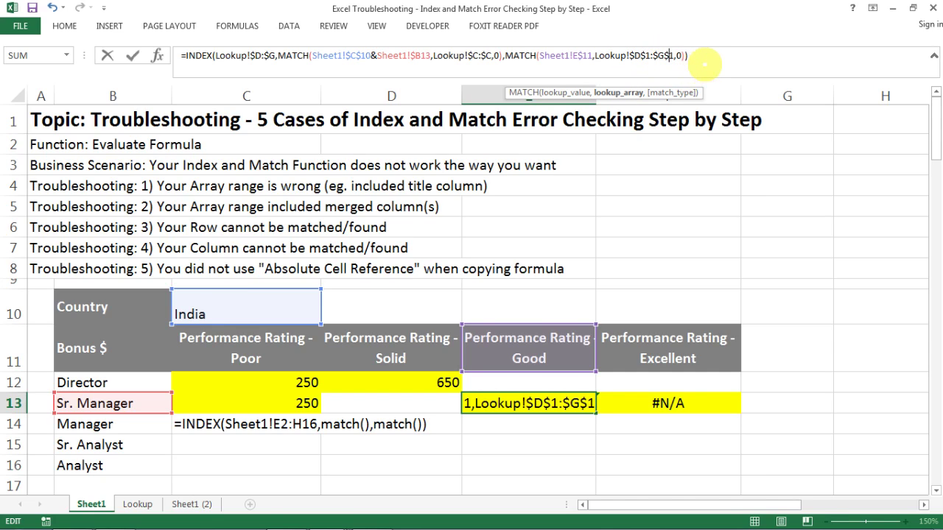
left_click(709, 59)
key("Return")
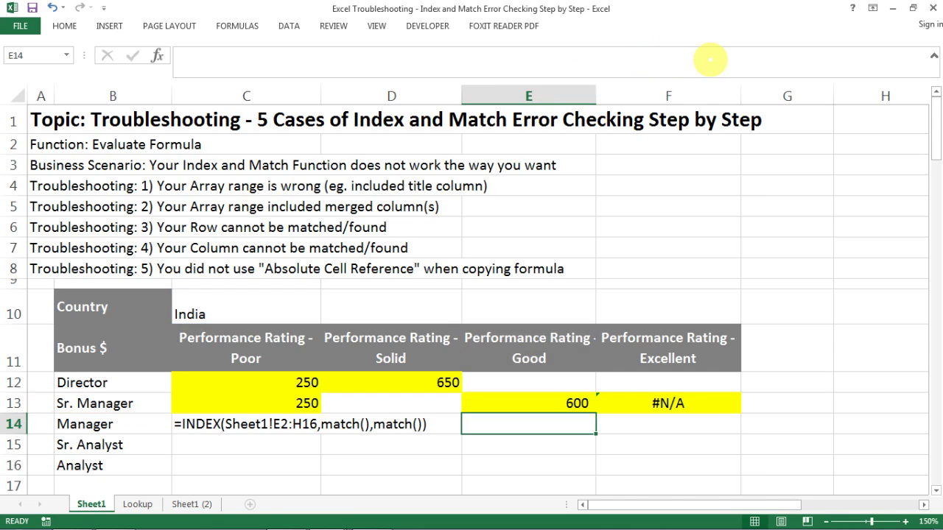
Copy the E13 formula with its anchored references into F13
key("Up")
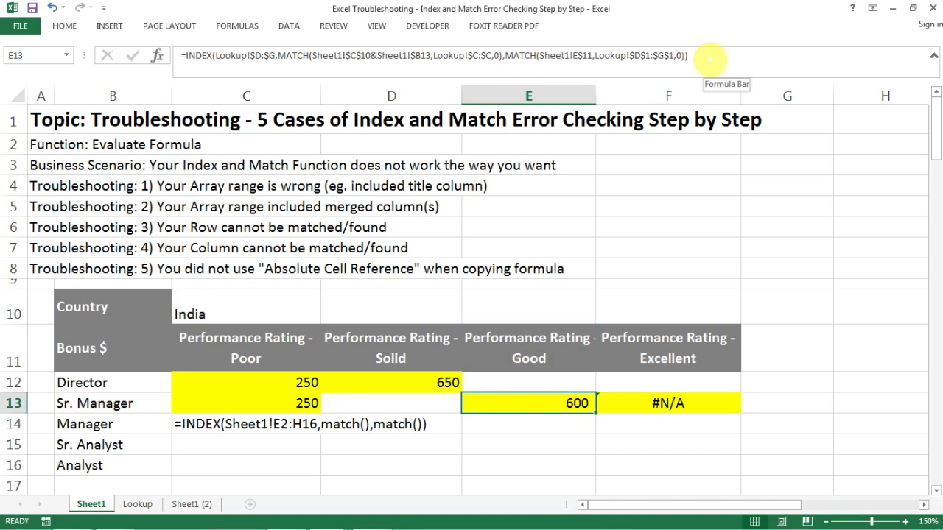
key("ctrl+c")
key("Right")
key("ctrl+v")
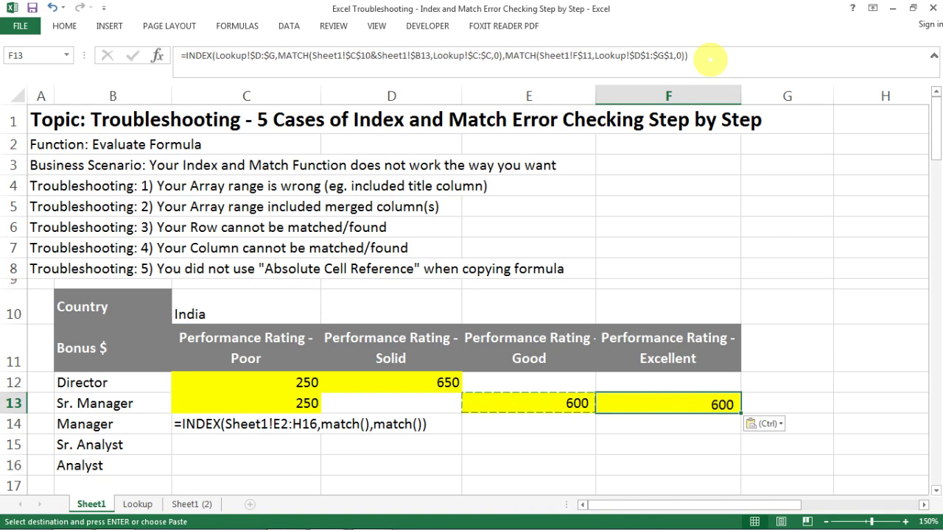
key("Escape")
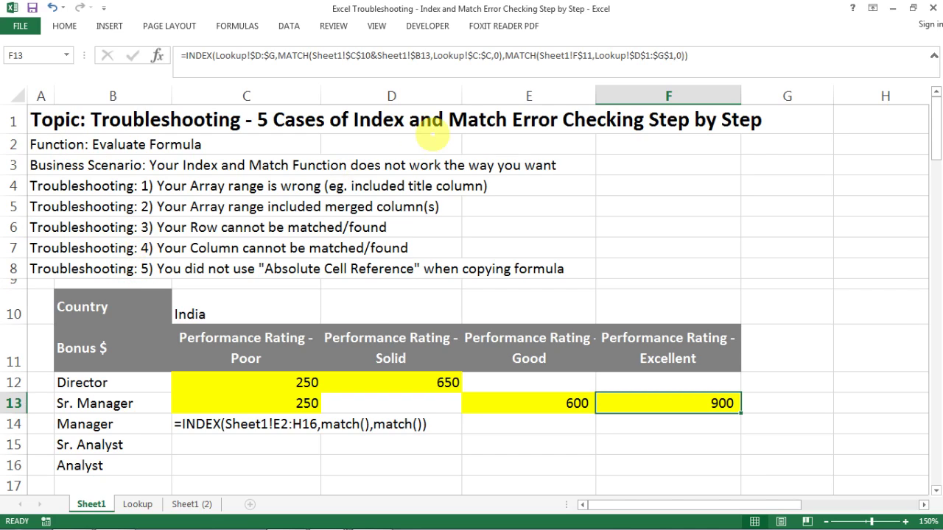
Inspect the INDEX and MATCH formula in C12 on the Sheet1 (2) sheet
left_click(198, 504)
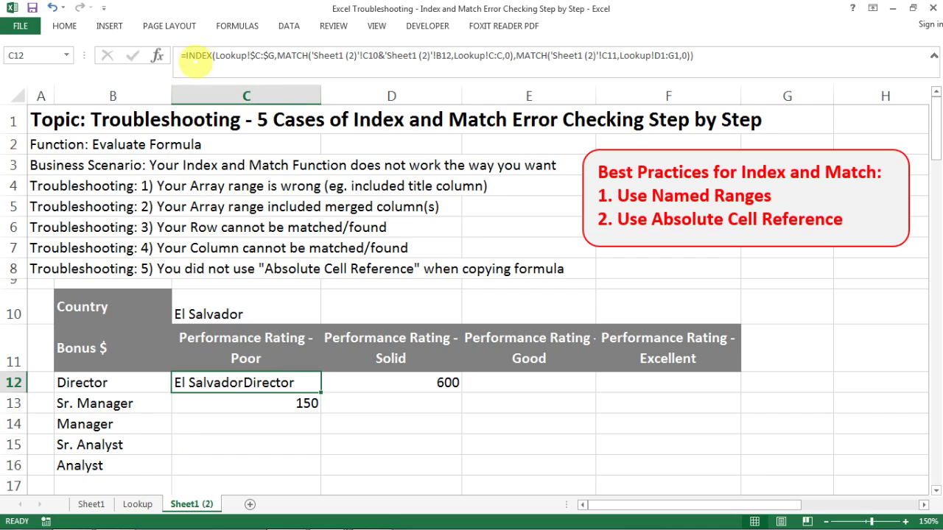
left_click(689, 57)
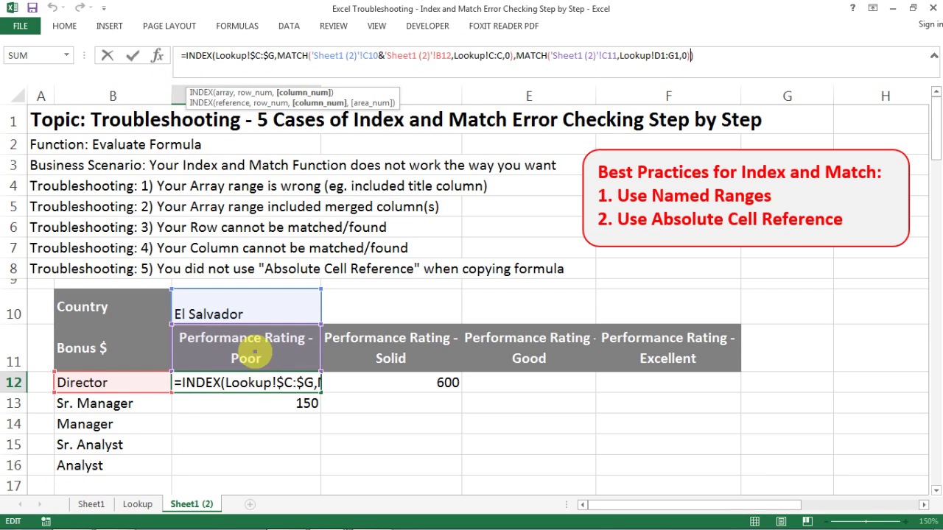
left_click(224, 380)
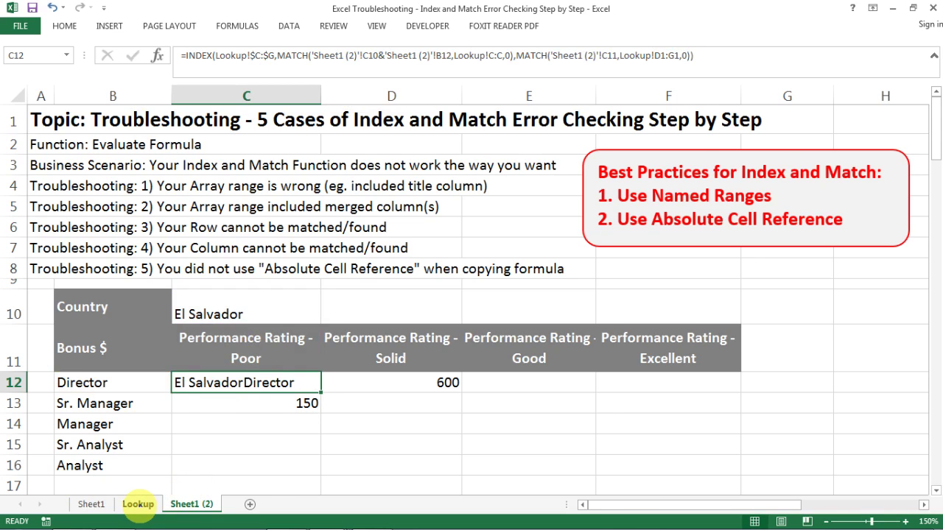
On the Lookup sheet, name the bonus values in D2:G31, without the header row, Range
left_click(138, 504)
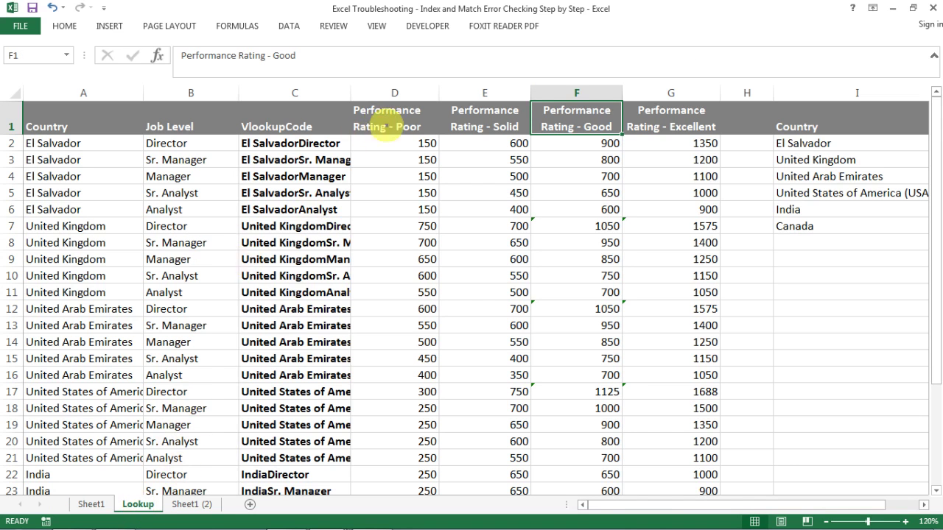
left_click(393, 119)
key("Down")
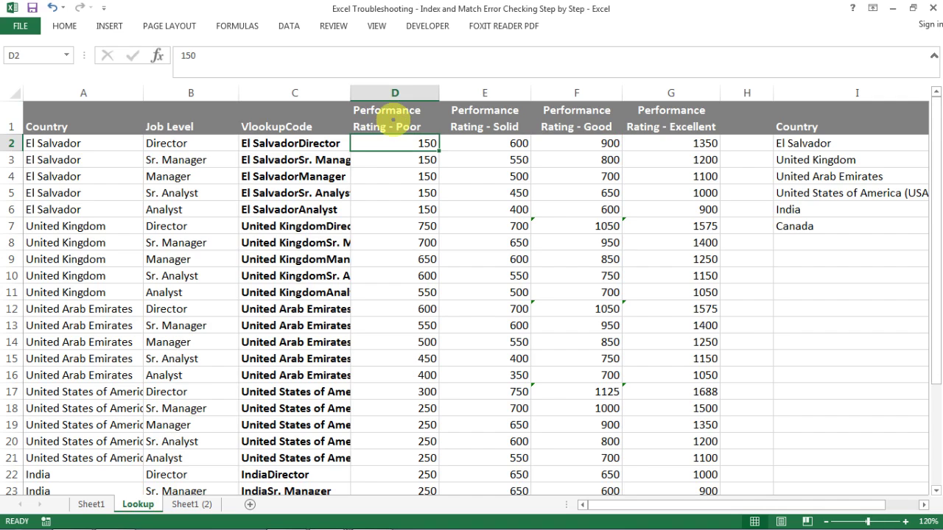
key("shift+Right")
key("shift+Right")
key("shift+Right")
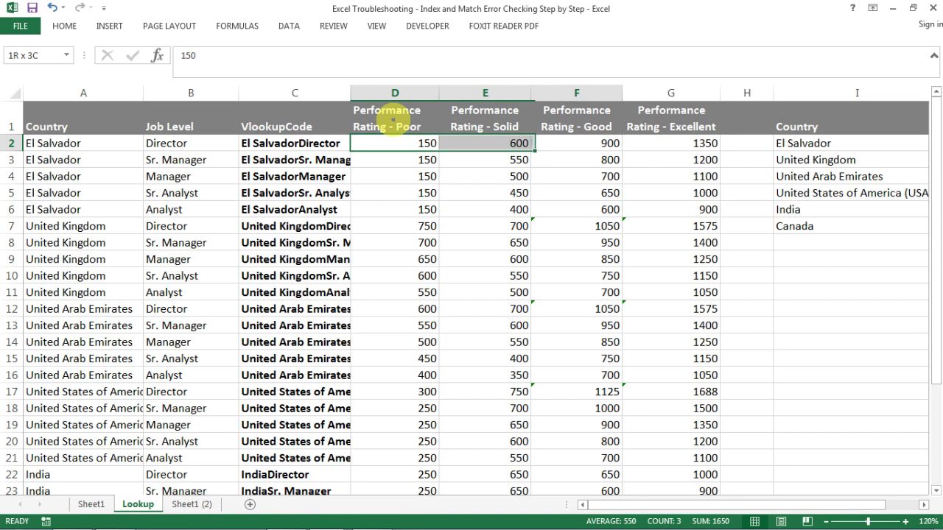
key("ctrl+shift+Down")
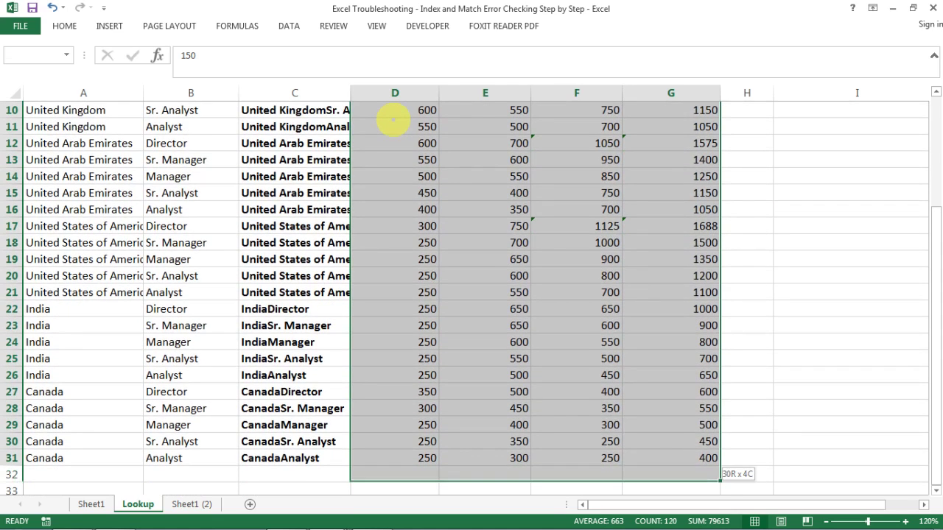
scroll(442, 338, "up", 3)
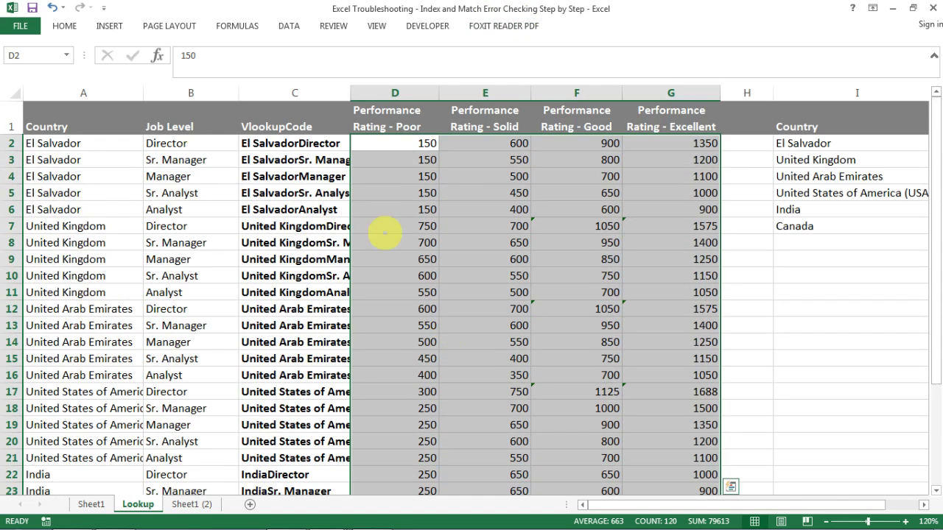
left_click(22, 56)
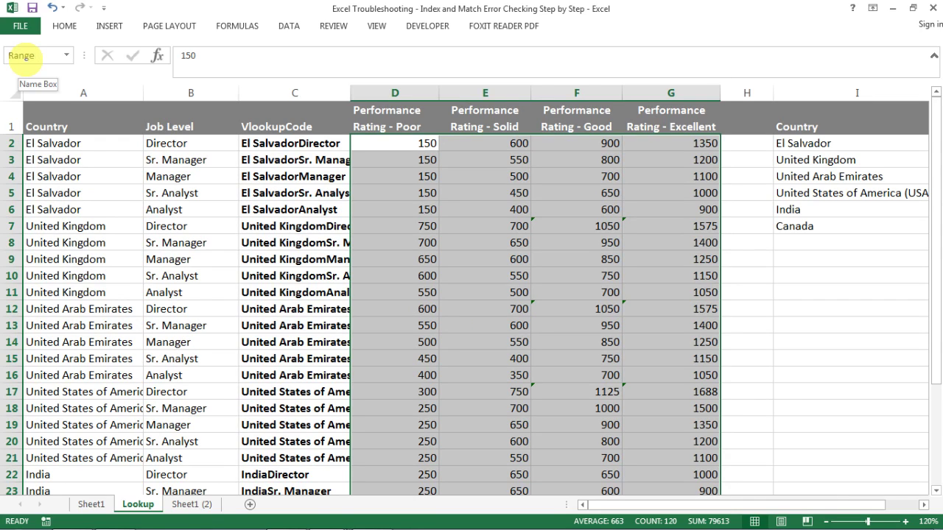
left_click(420, 176)
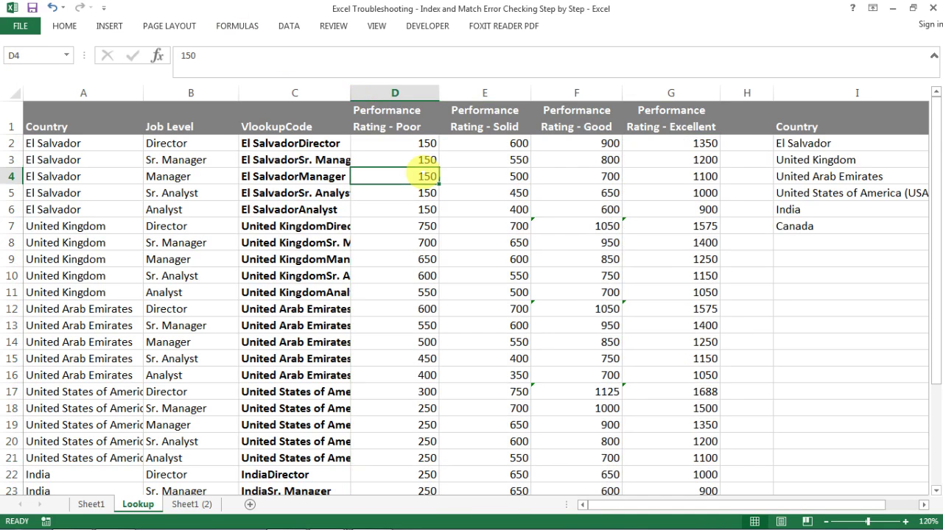
left_click(330, 143)
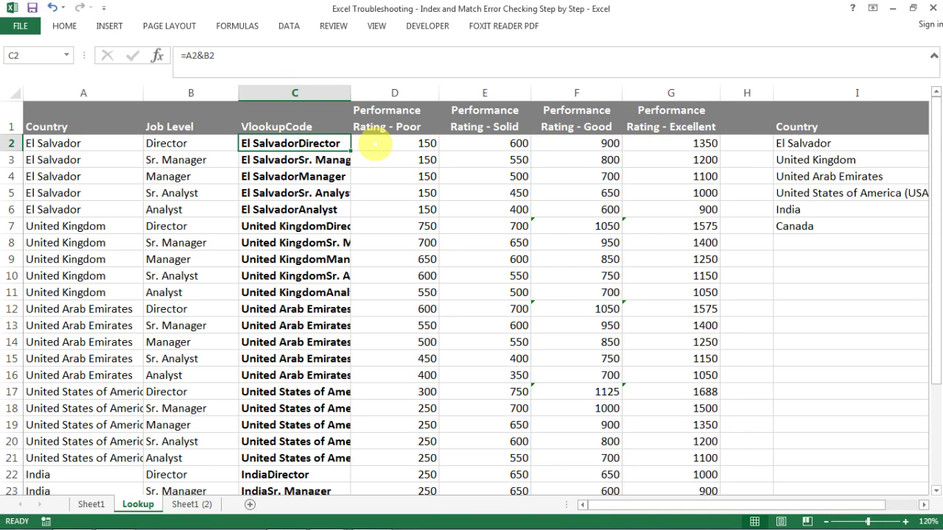
key("Up")
key("Right")
key("shift+Right")
key("shift+Right")
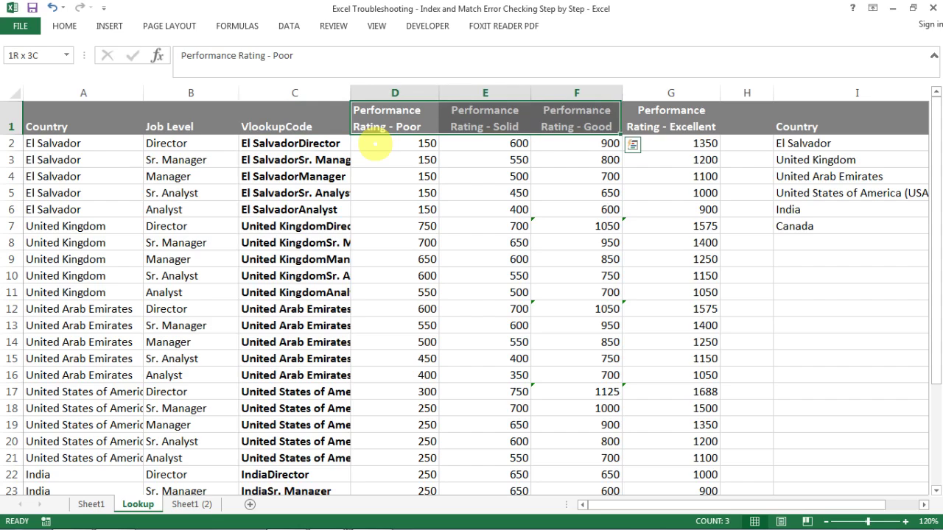
key("shift+Right")
key("Left")
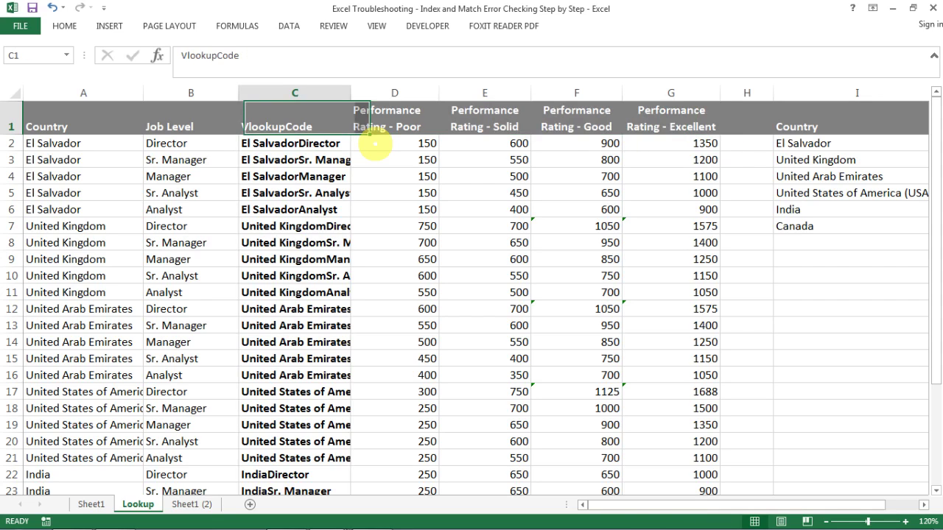
Name the VlookupCode entries from C2 down to the end of the list Row
key("Down")
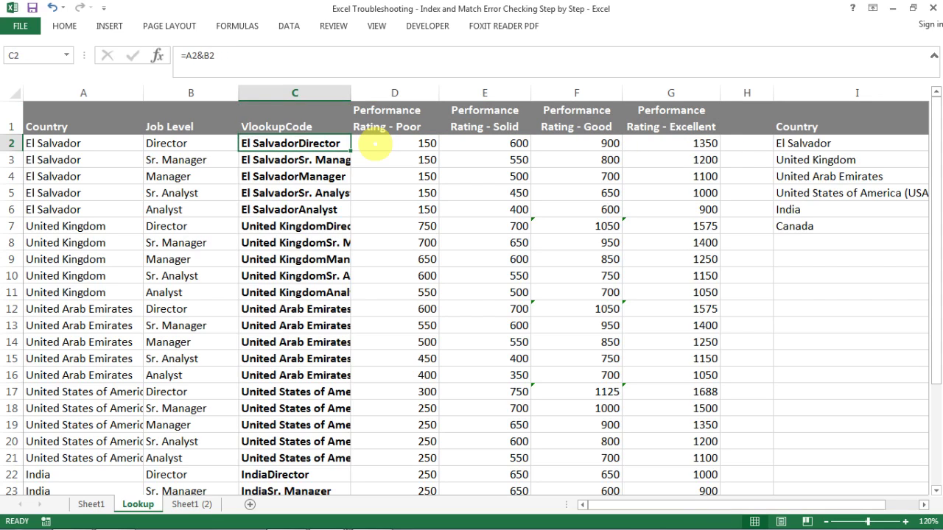
key("ctrl+shift+Down")
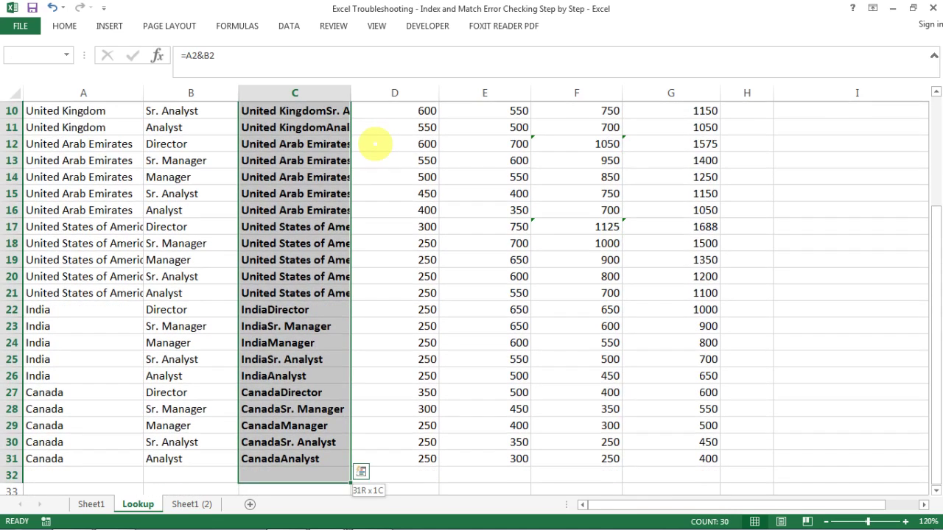
scroll(284, 211, "up", 2)
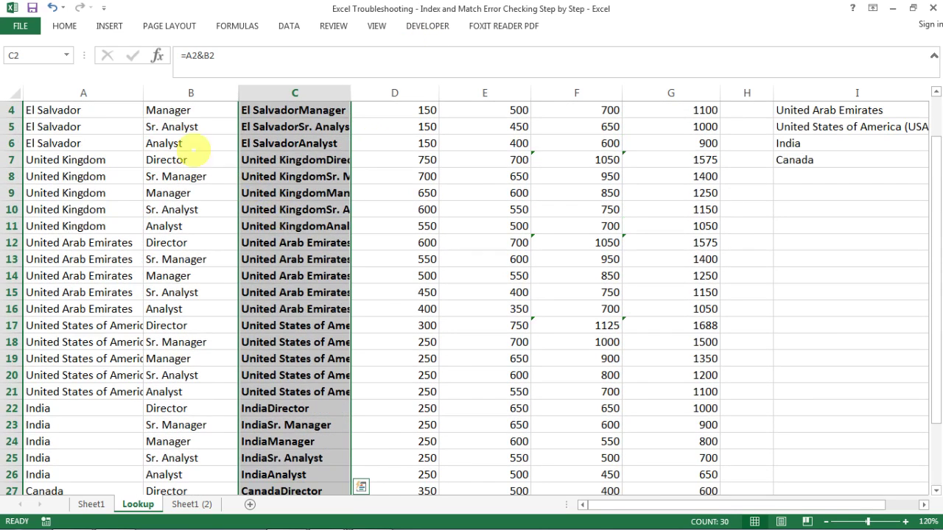
left_click(47, 57)
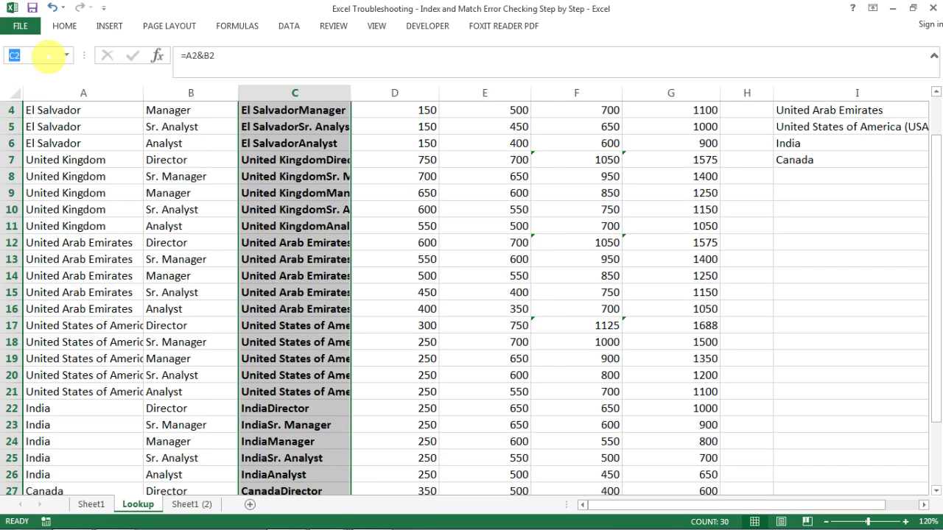
type("Row")
key("Return")
Name the performance rating headers in D1:G1 Column and check the list of defined names
key("Up")
key("Right")
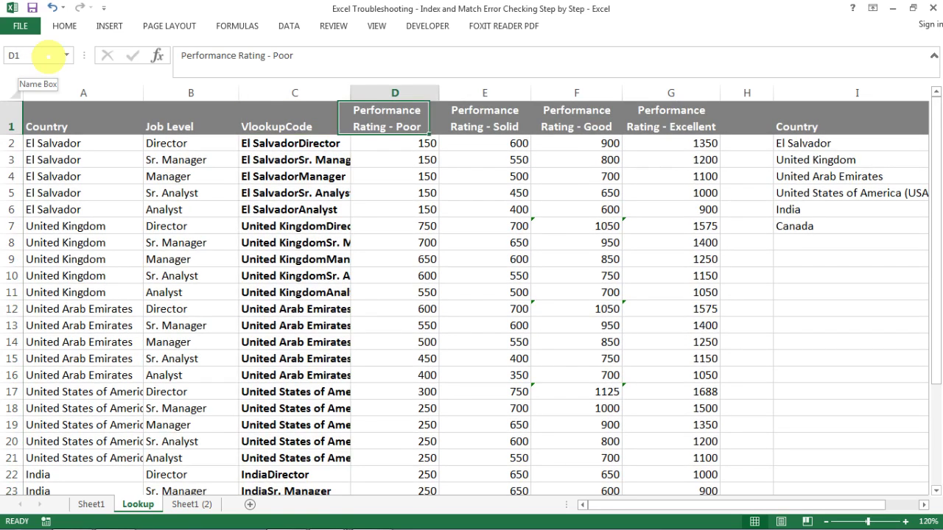
key("shift+Right")
key("shift+Right")
key("shift+Right")
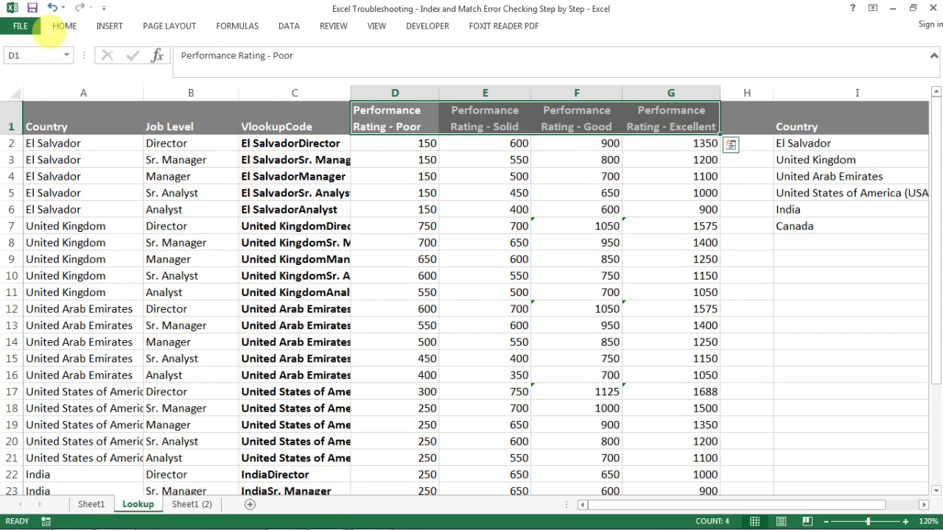
left_click(16, 55)
type("Col")
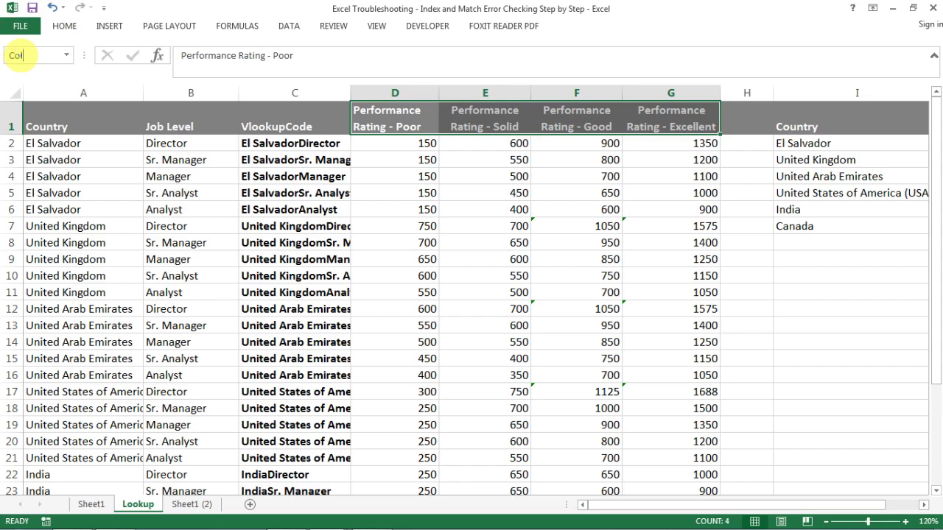
type("umn")
key("Return")
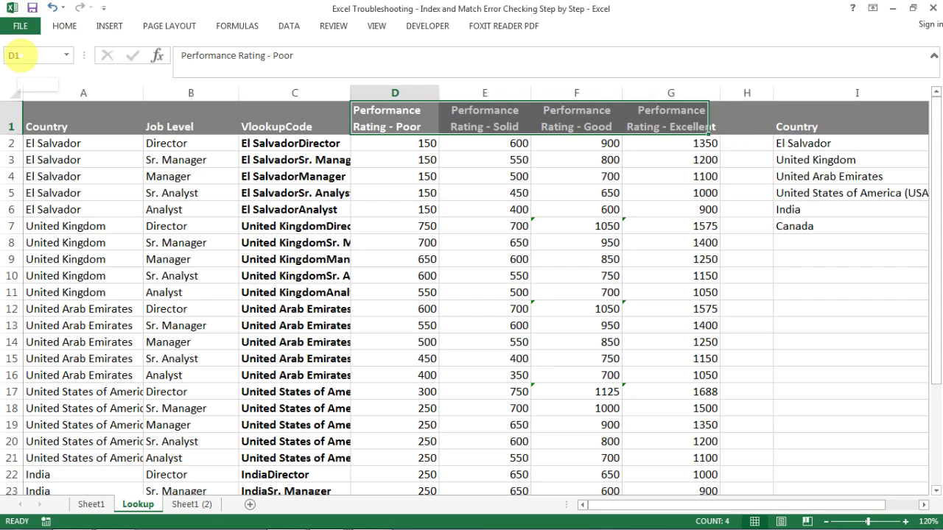
left_click(66, 56)
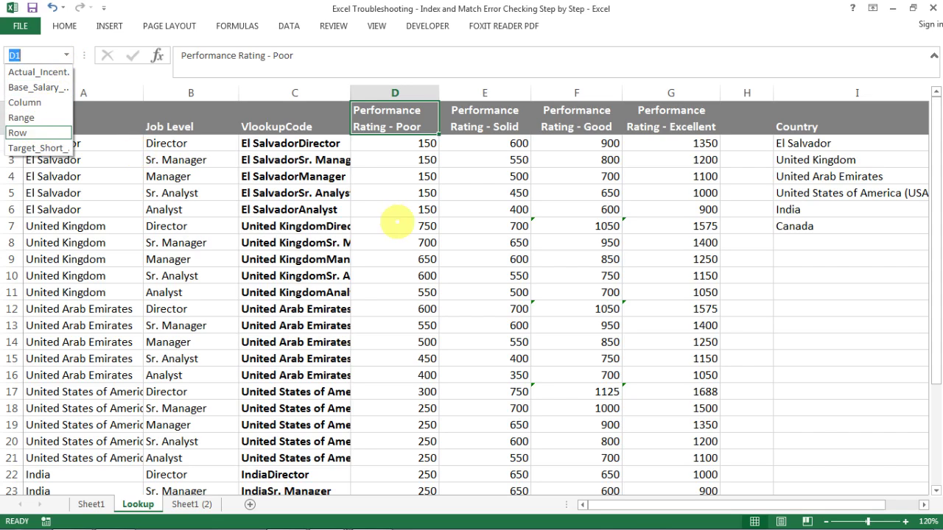
left_click(373, 189)
On Sheet1 (2), start a new formula in C12 with INDEX, using the named range Range as the array
left_click(192, 505)
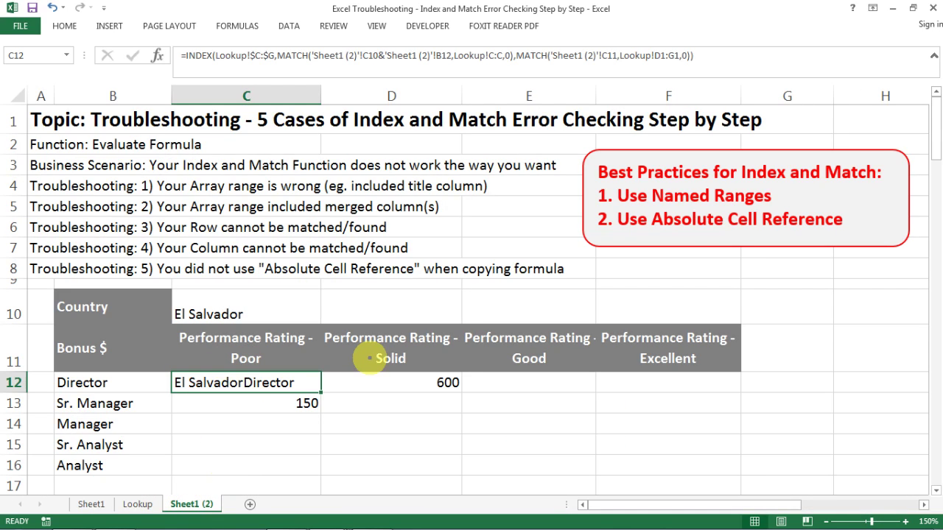
type("=in")
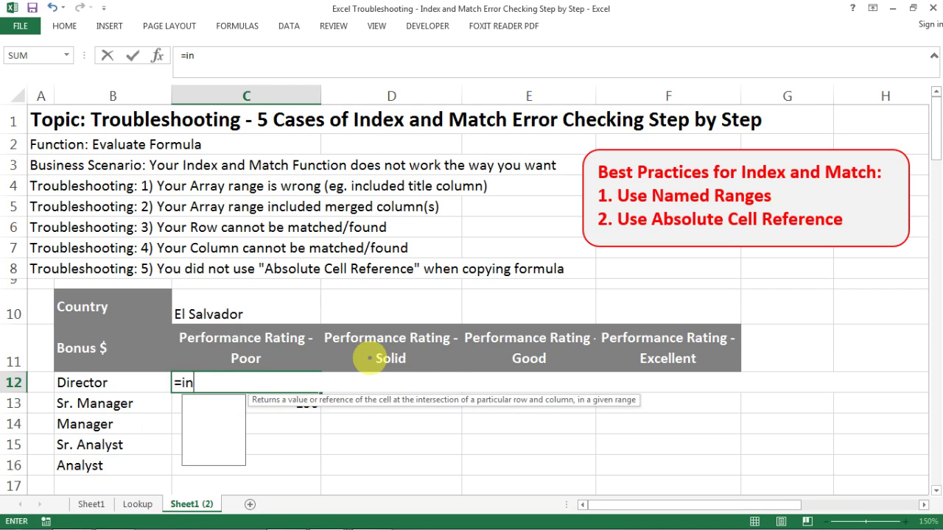
type("dex")
key("Tab")
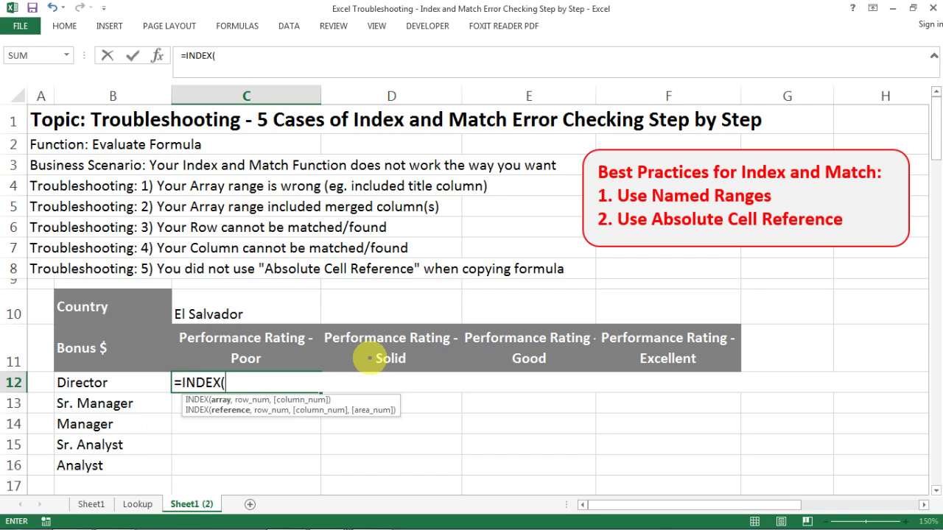
type("range")
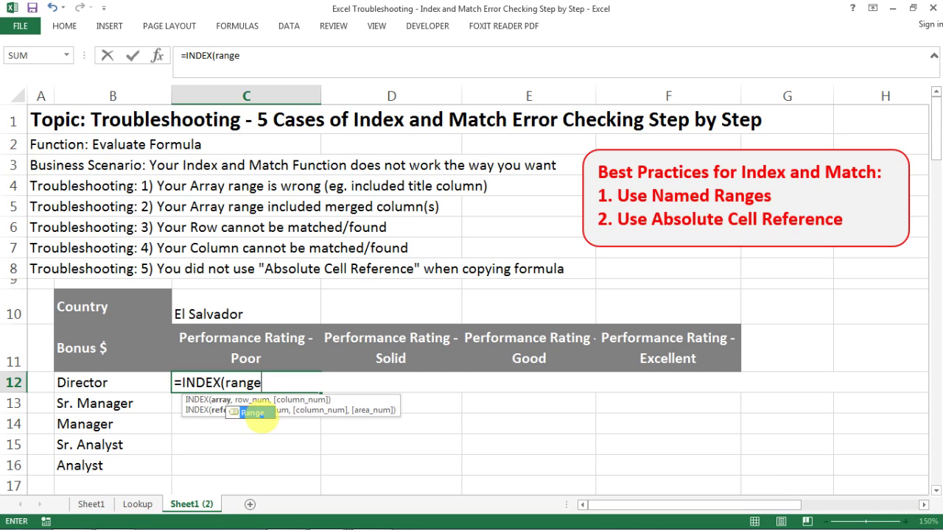
double_click(255, 413)
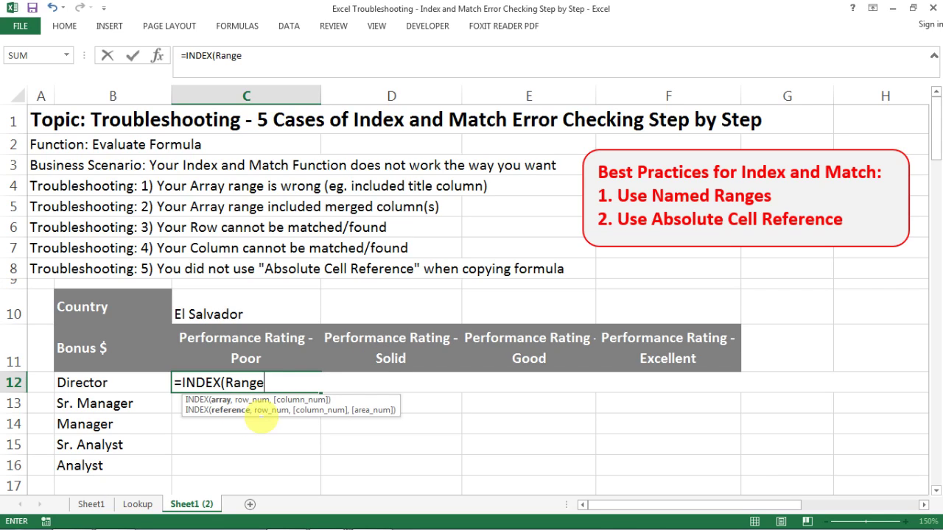
type(",")
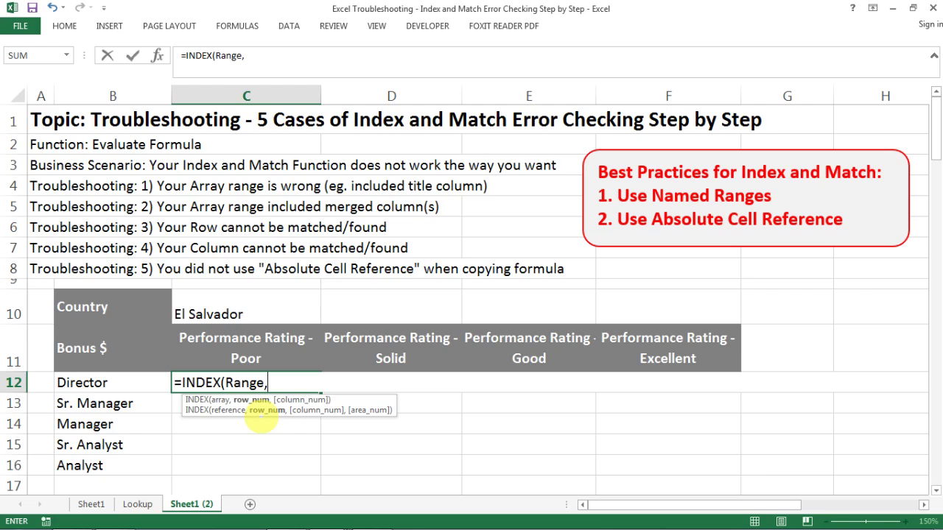
Add the row MATCH to the C12 formula, looking up C10&B12 in the named range Row with exact match 0
type("match(")
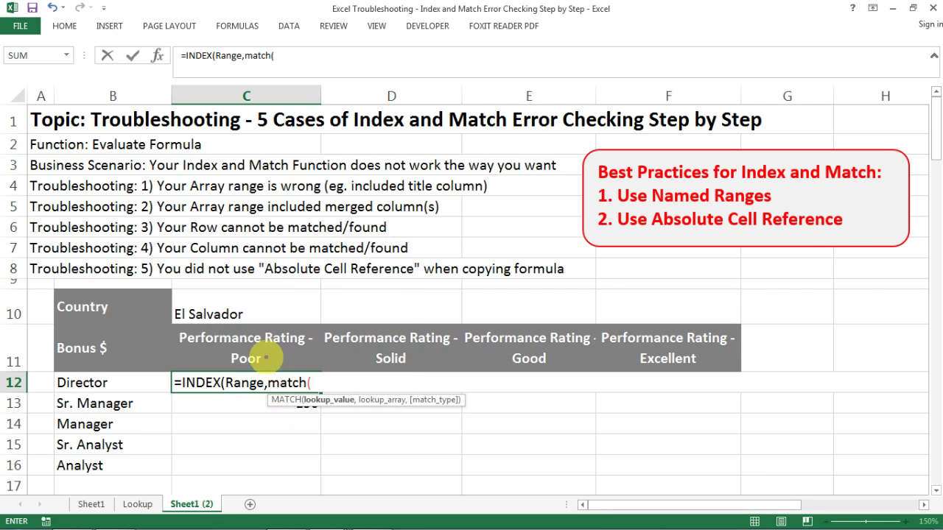
left_click(233, 310)
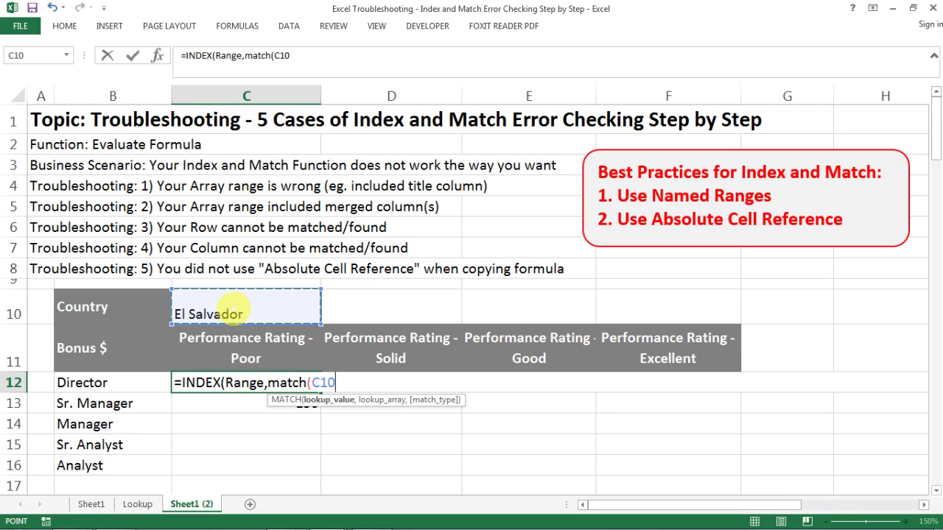
type("&")
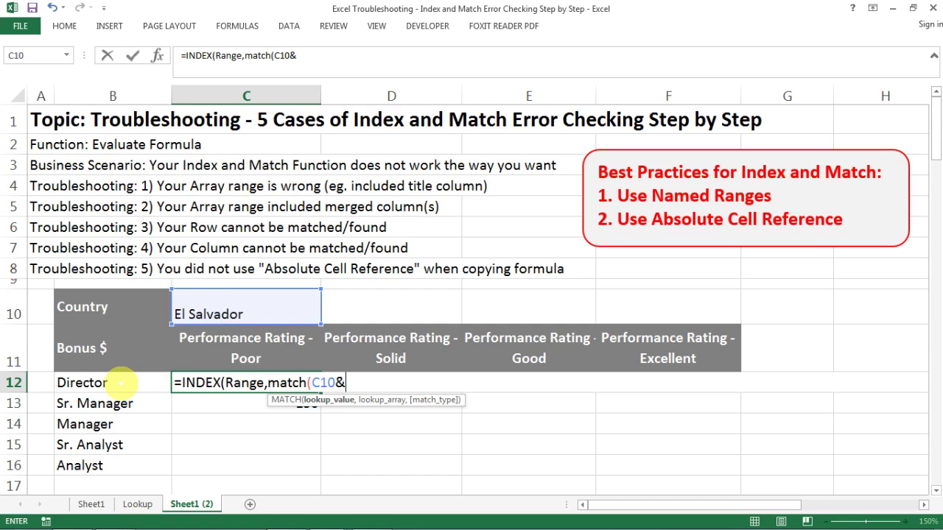
left_click(121, 382)
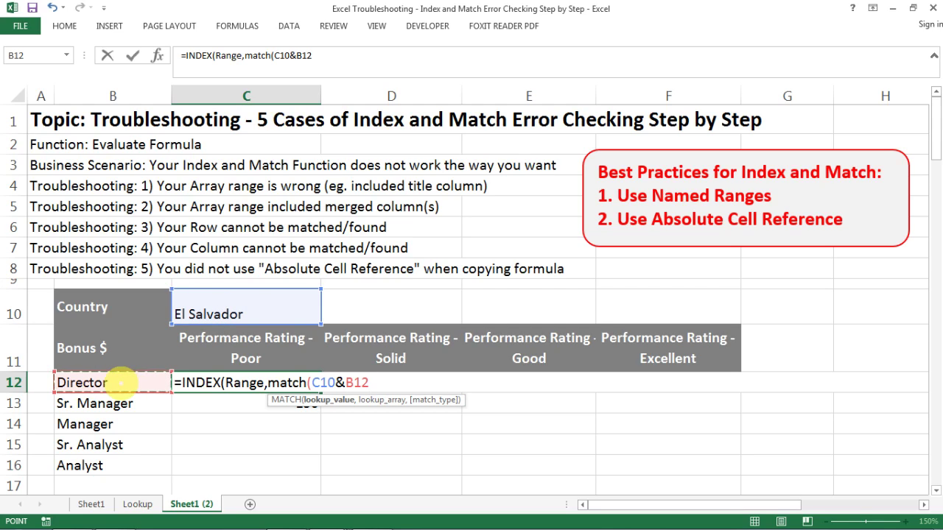
type(",")
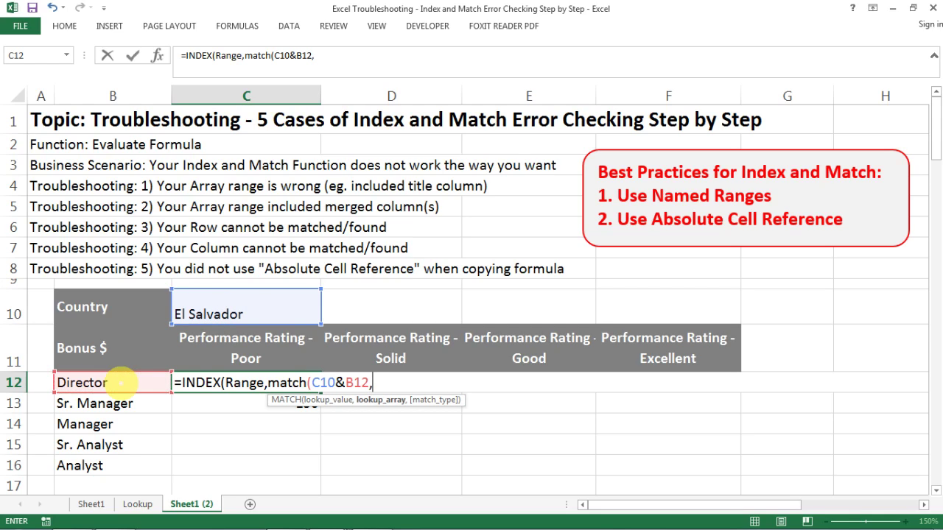
type("row")
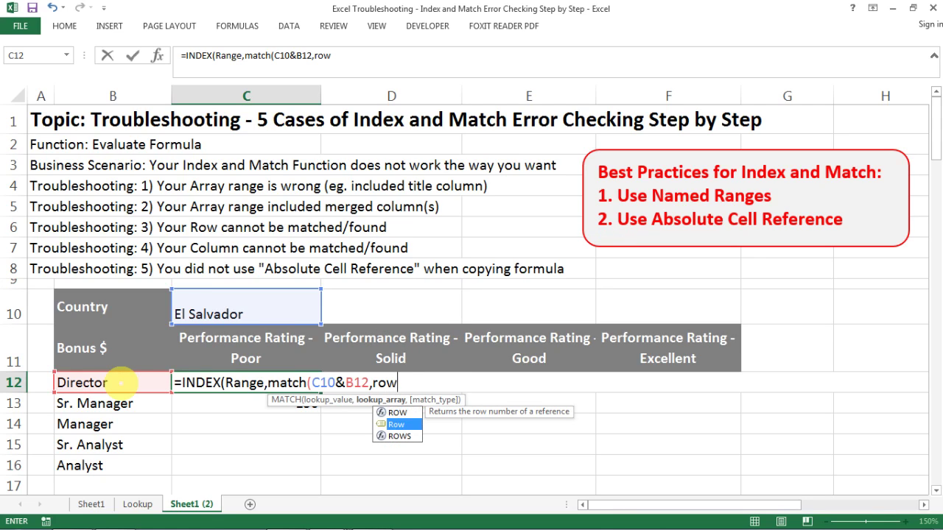
left_click(392, 424)
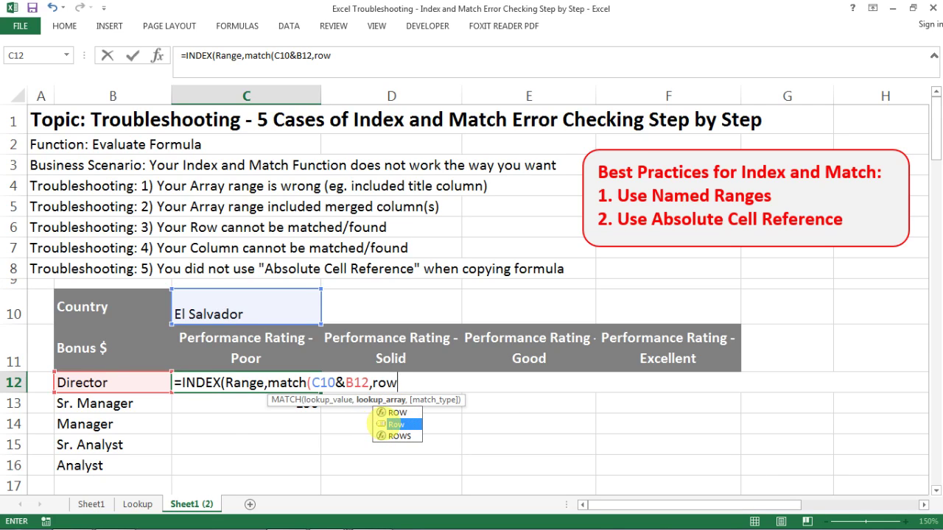
key("Escape")
type(",")
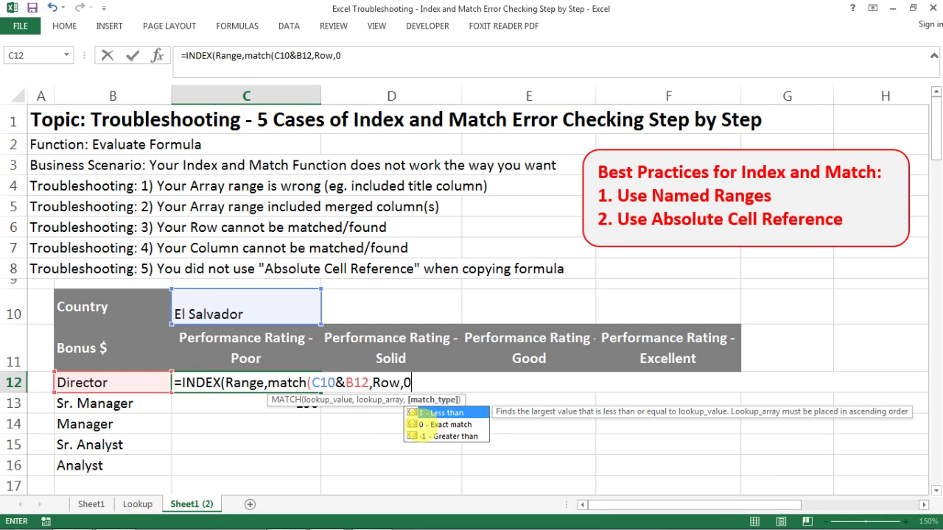
type("0")
key("Escape")
Complete the C12 formula with a column MATCH that looks up C11 in the named range Column with exact match 0
type("),mar")
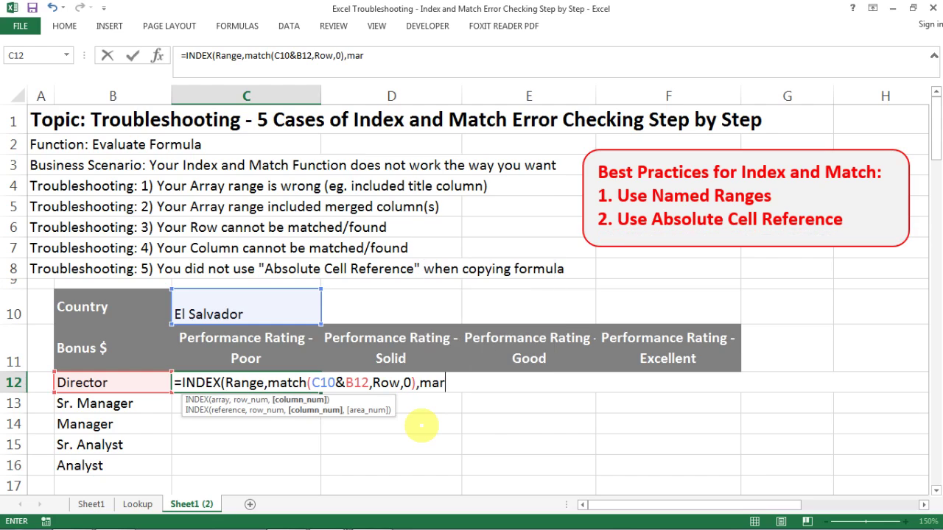
key("BackSpace")
type("tch(")
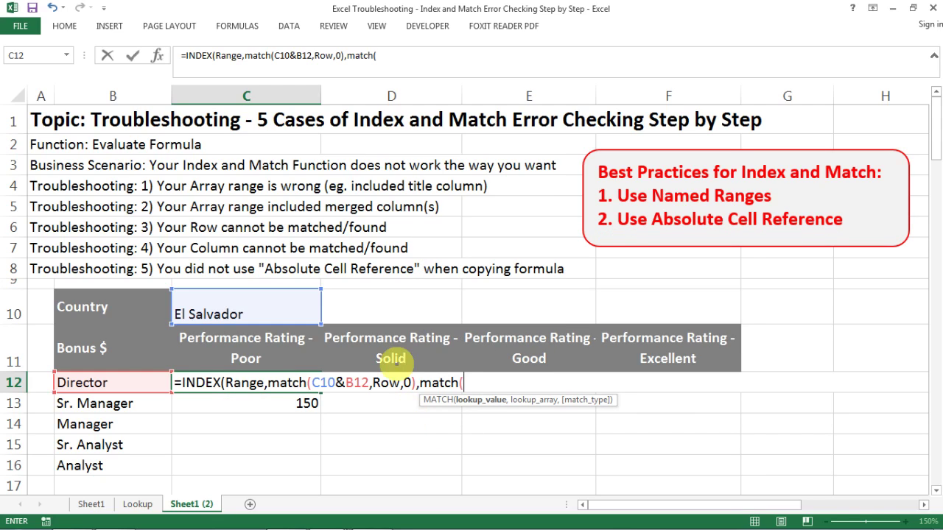
left_click(395, 352)
left_click(249, 359)
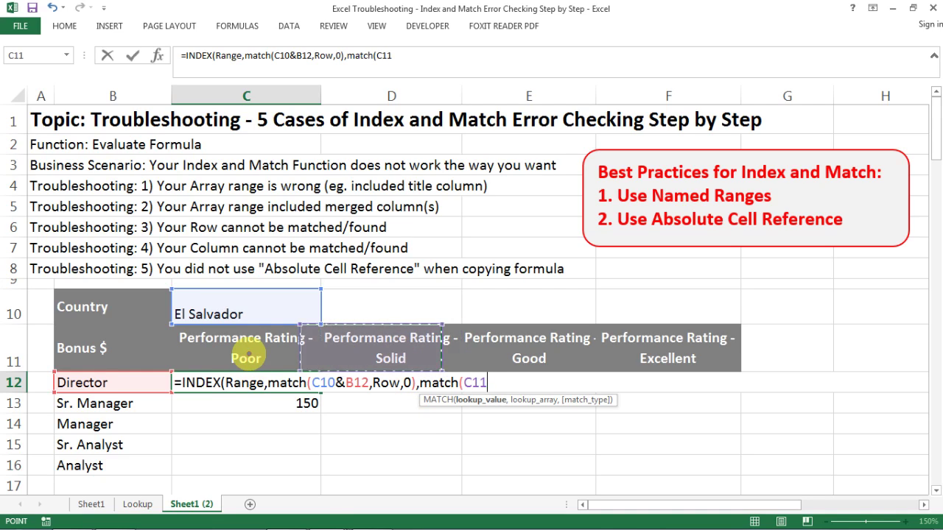
type(",")
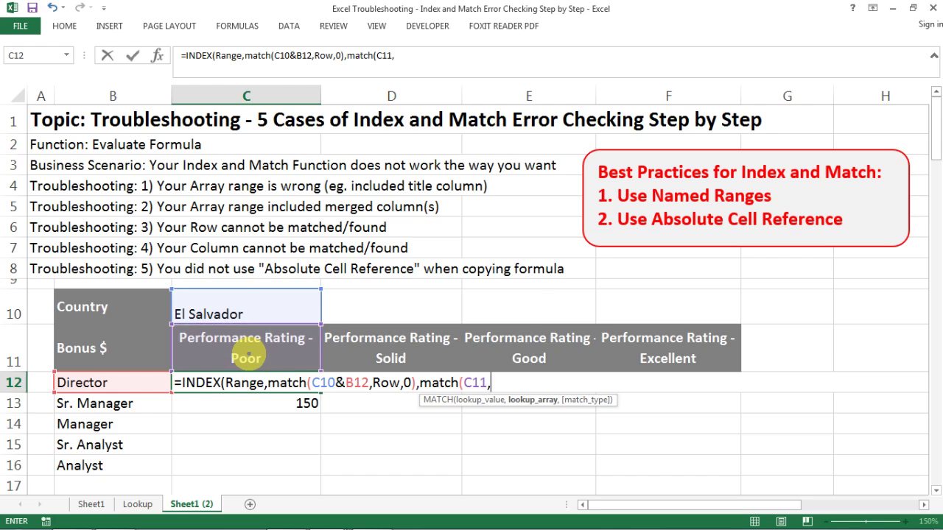
type("colum")
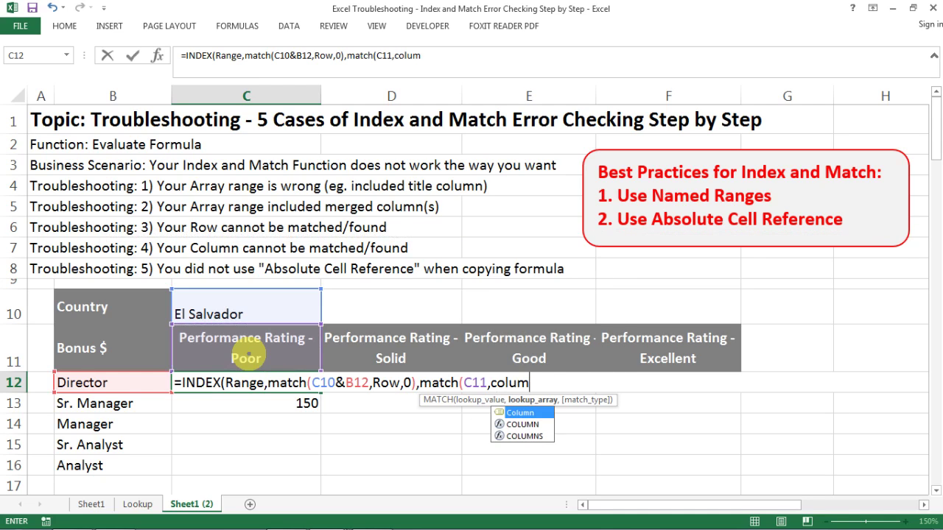
type("n,0")
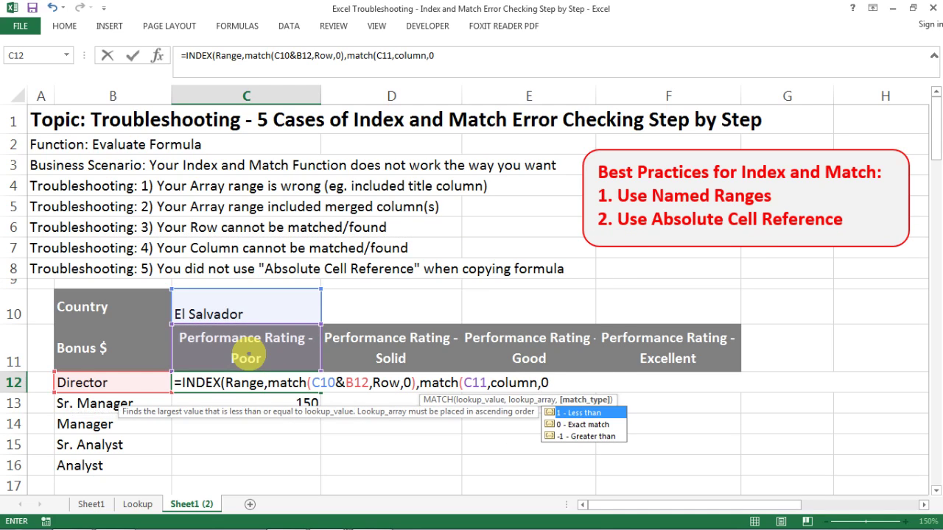
type(")")
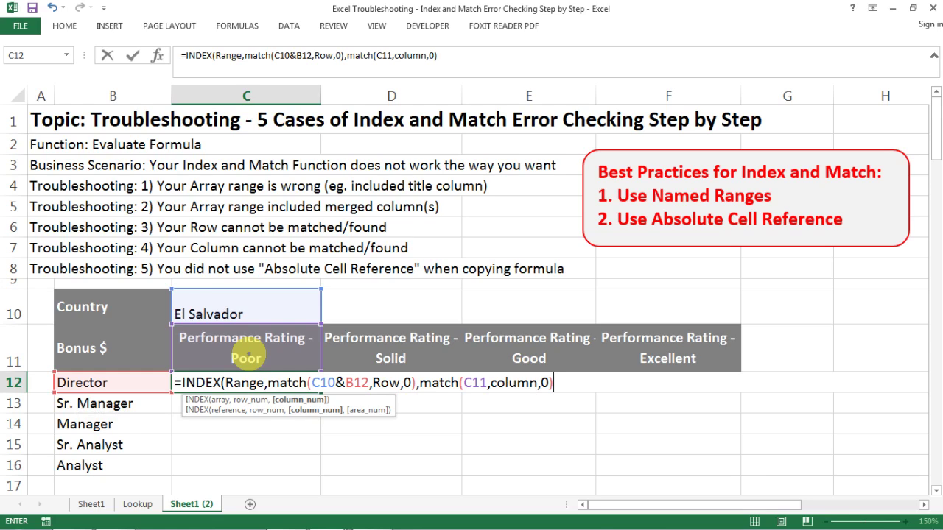
type(")")
key("Return")
key("Up")
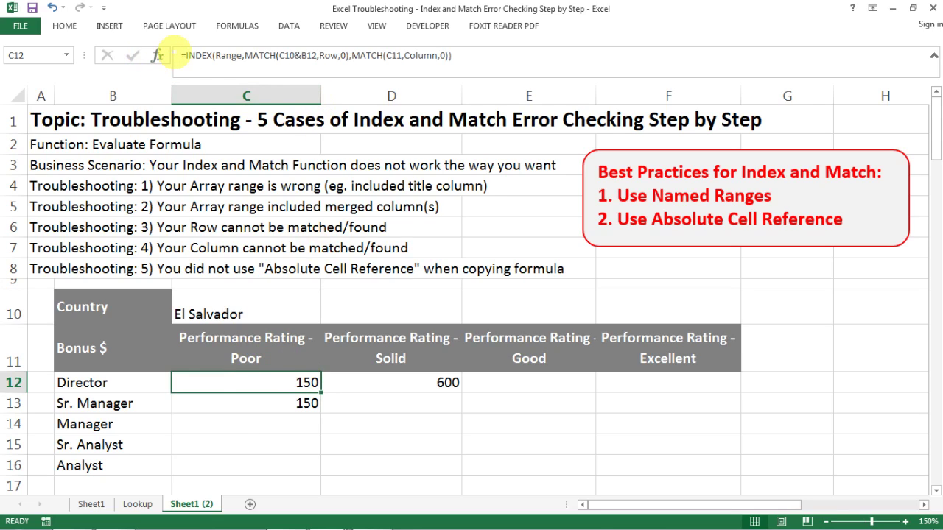
Review the C12 formula and make its country reference fully absolute as $C$10
left_click_drag(181, 55, 484, 59)
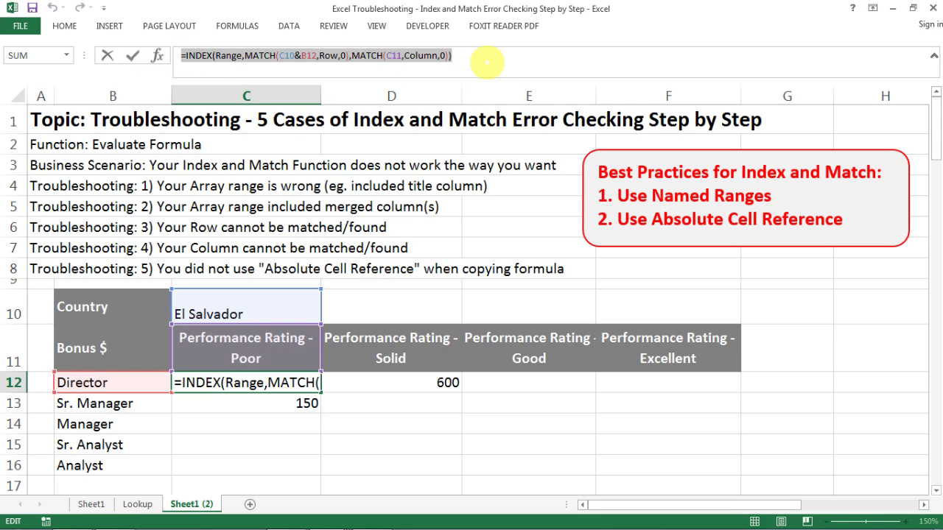
key("Return")
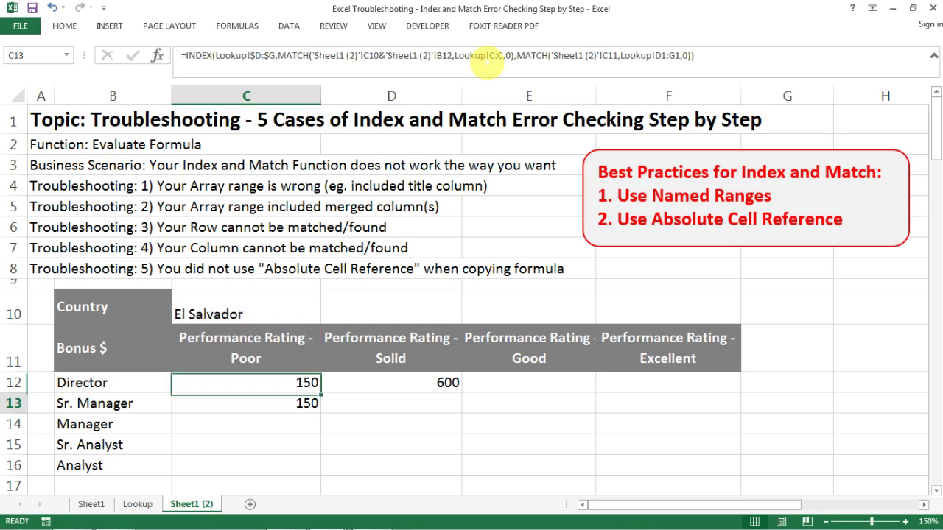
key("Up")
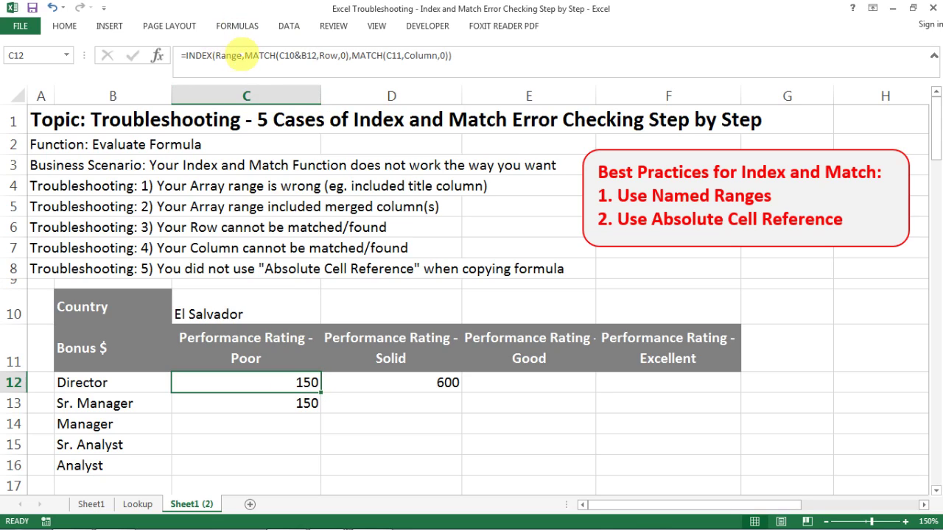
left_click(230, 56)
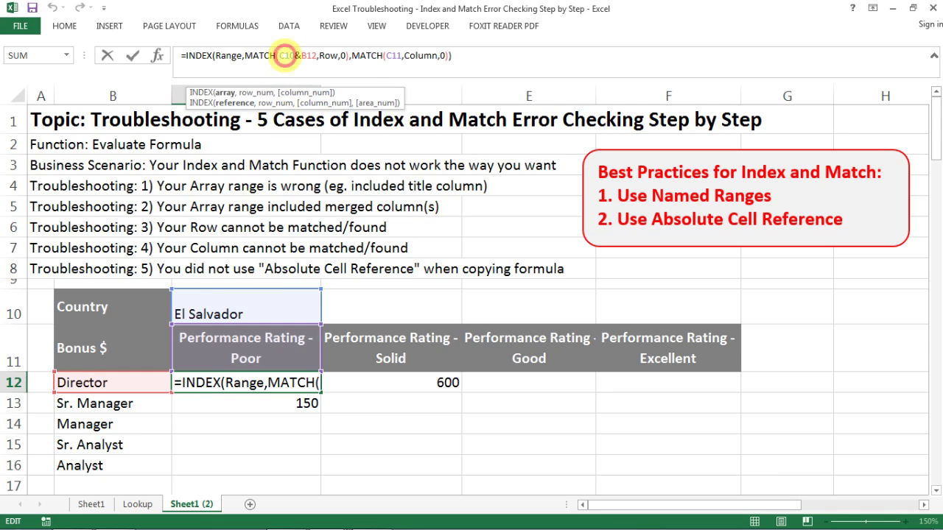
left_click(285, 59)
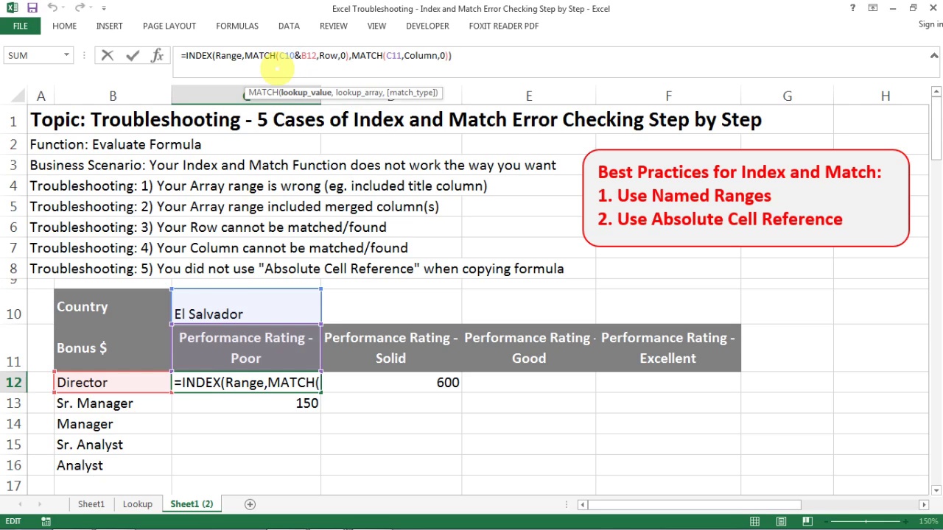
key("F4")
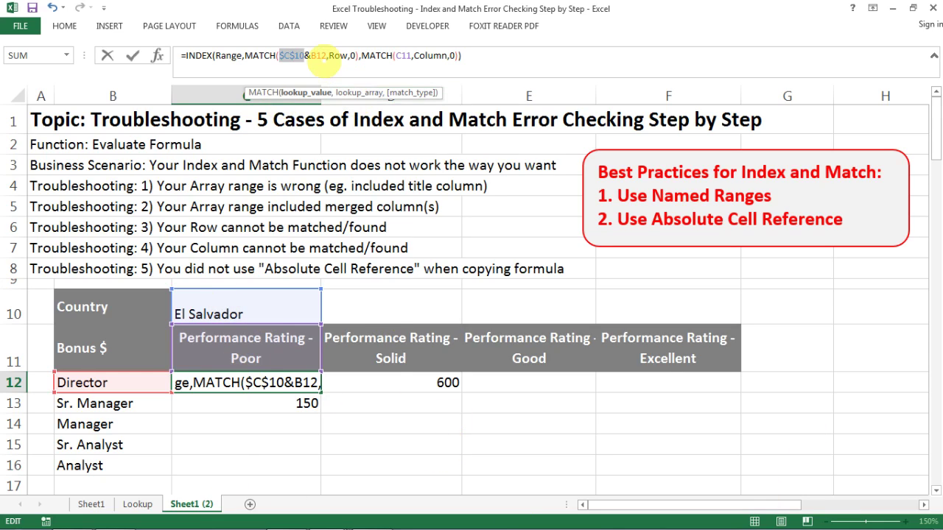
Lock the column of the job title reference as $B12 and the row of the rating reference as C$11 in the C12 formula
left_click(315, 57)
type("$")
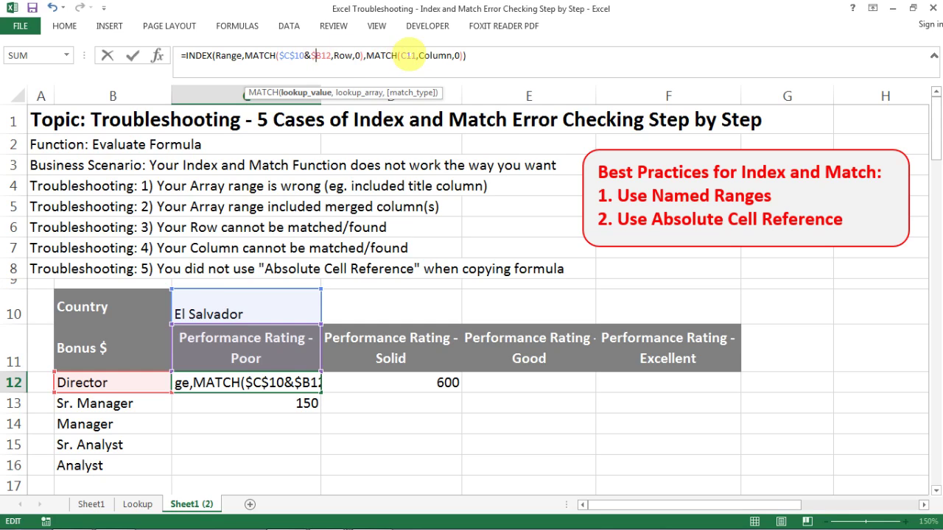
left_click(405, 57)
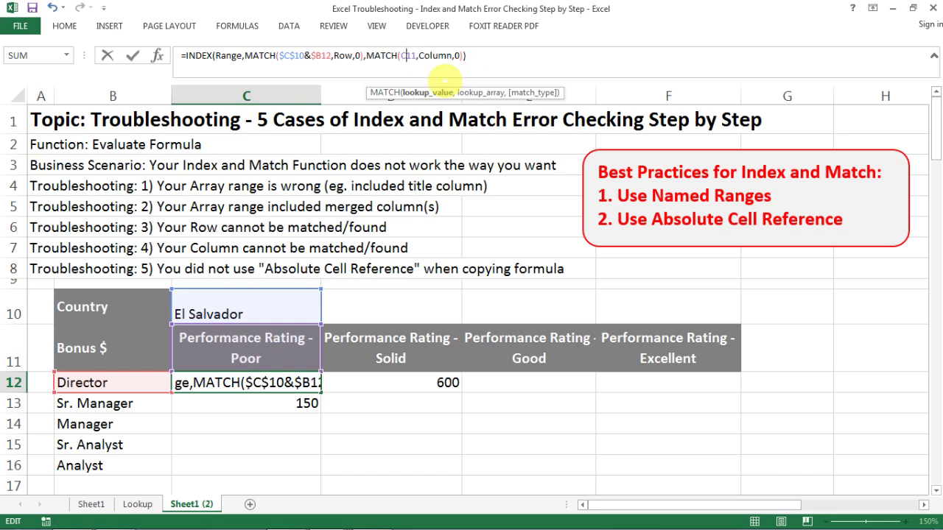
type("$")
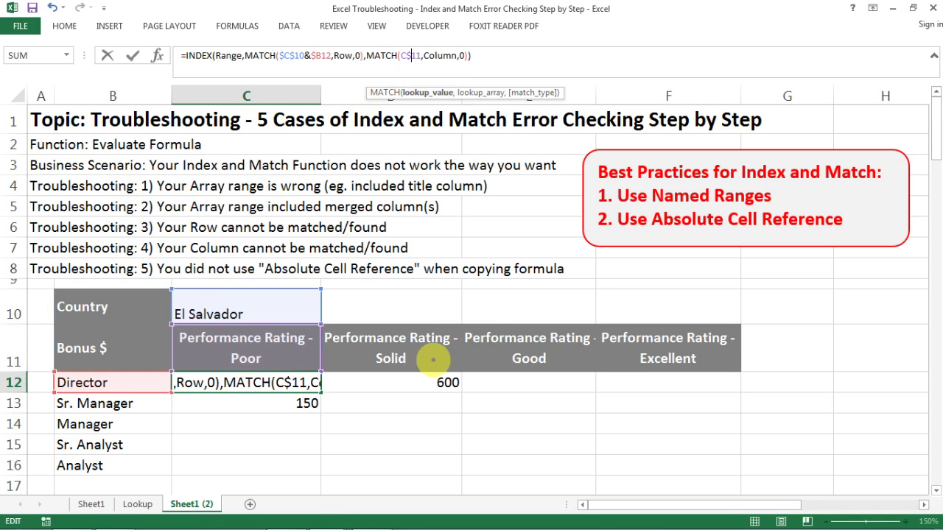
key("Return")
key("Up")
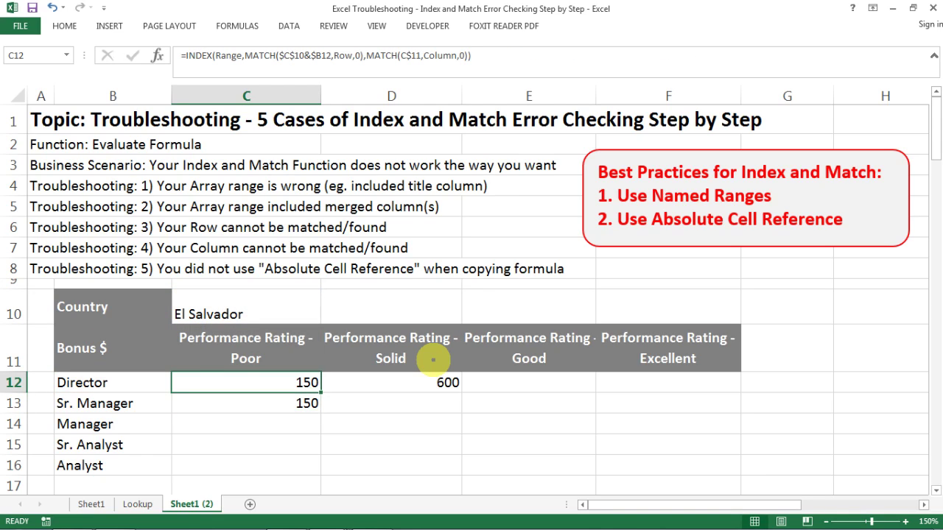
Copy the C12 formula across the Director row through F12
key("ctrl+c")
key("shift+Right")
key("shift+Right")
key("shift+Right")
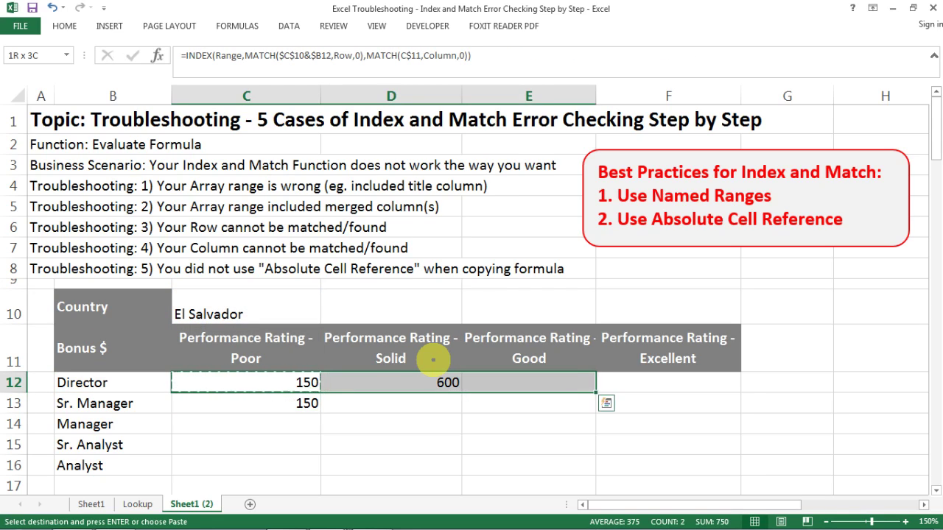
key("ctrl+v")
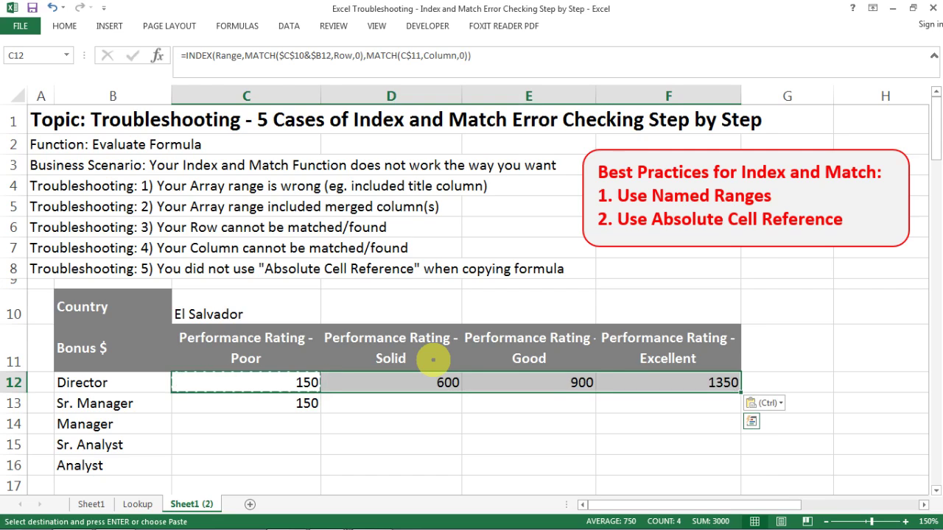
Copy the Director row formulas down through row 16 for all job titles and spot-check the copied formulas
key("shift+Down")
key("shift+Down")
key("shift+Down")
key("shift+Down")
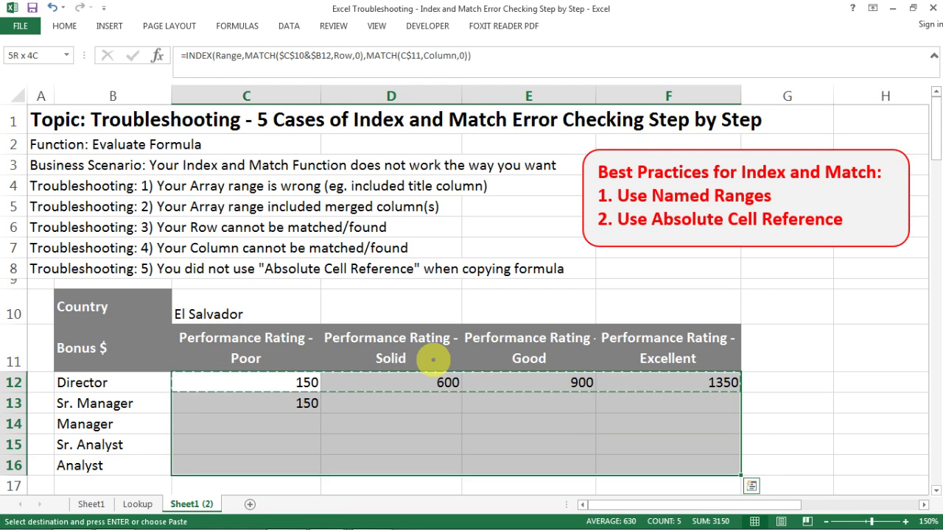
key("ctrl+v")
key("Escape")
key("Escape")
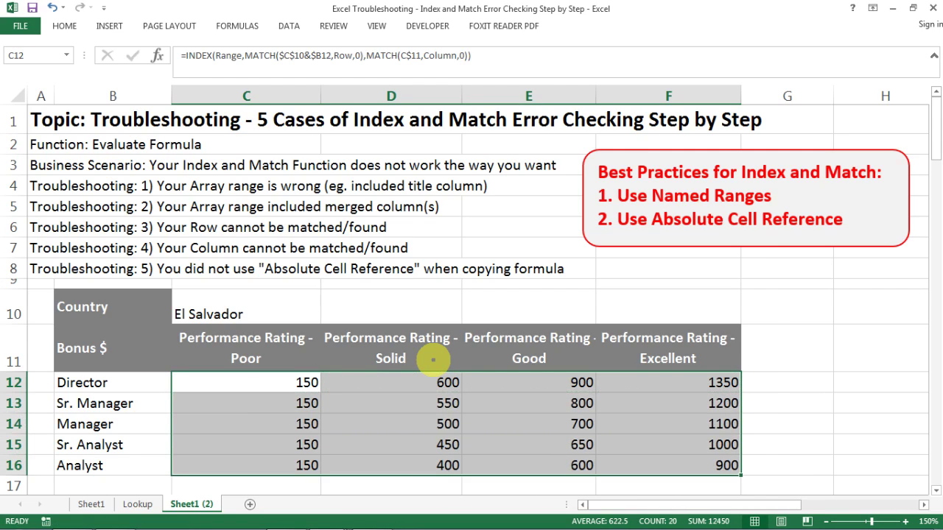
left_click(327, 402)
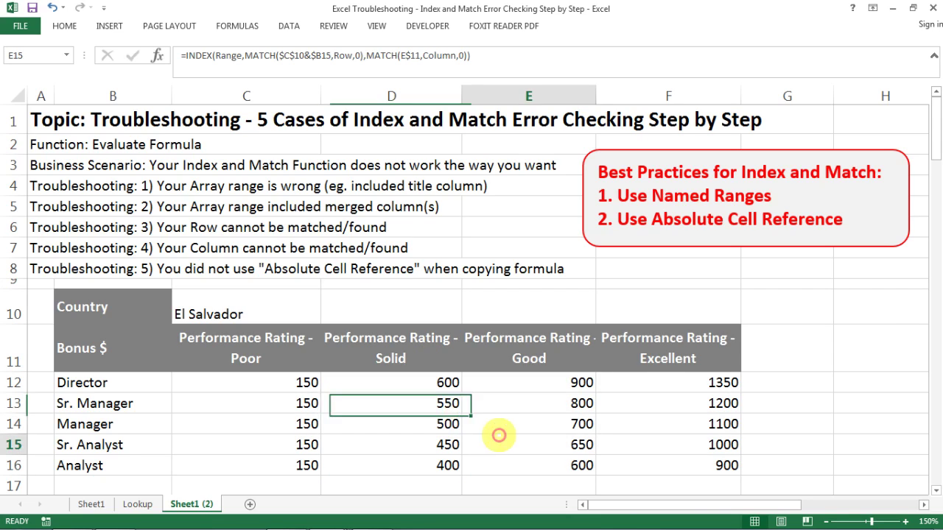
left_click(569, 419)
key("Down")
left_click(571, 402)
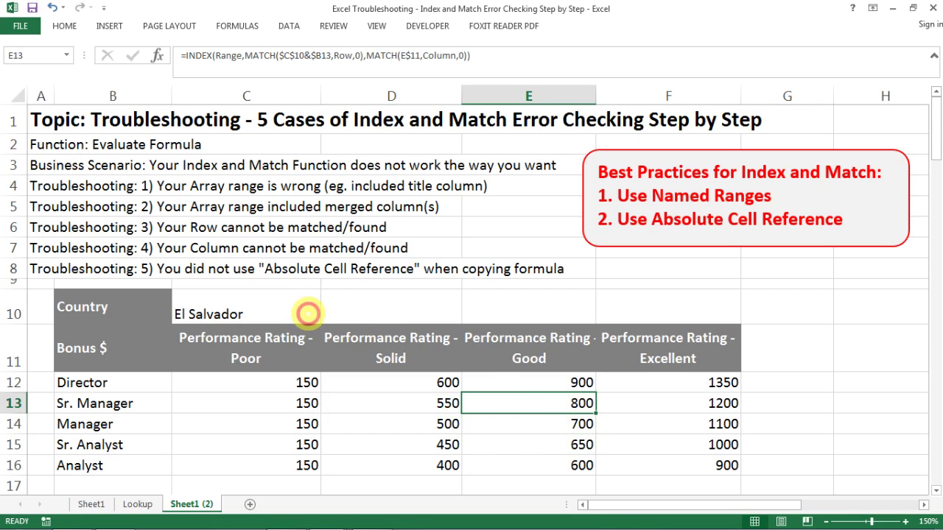
Test the bonus table by switching the country in C10 to United Kingdom and finally Canada, and select C12
left_click(319, 314)
left_click(325, 316)
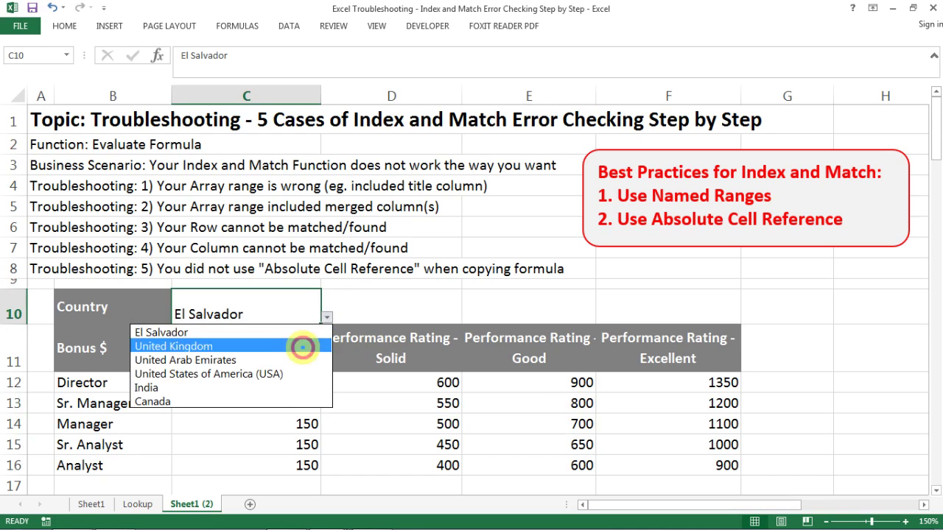
left_click(304, 350)
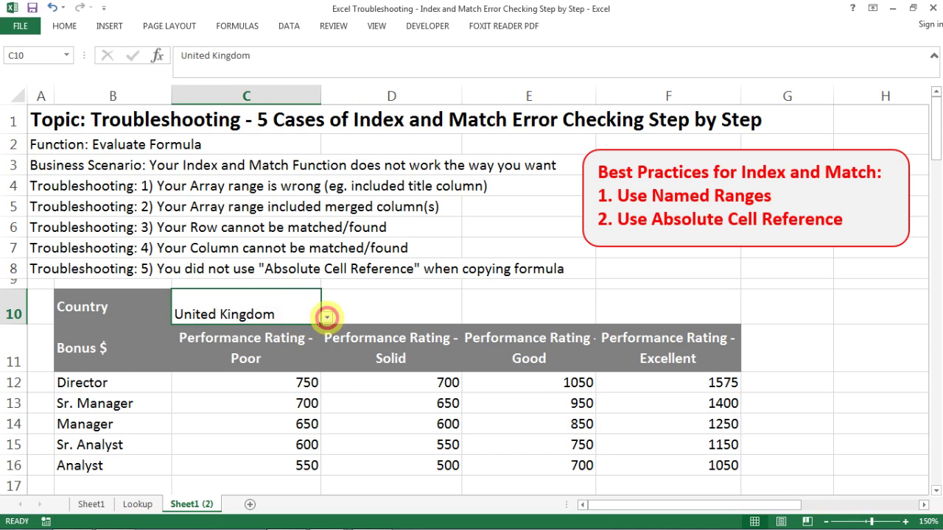
left_click(326, 317)
left_click(294, 401)
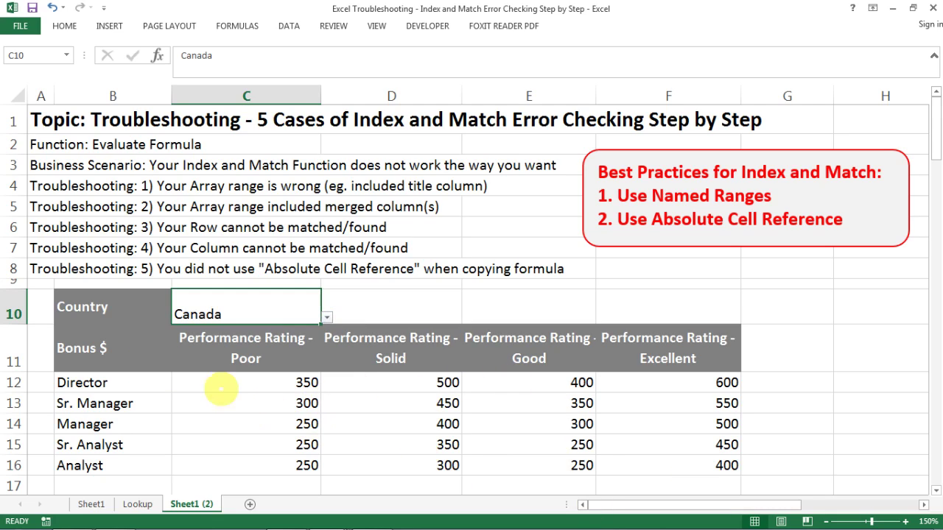
left_click(243, 382)
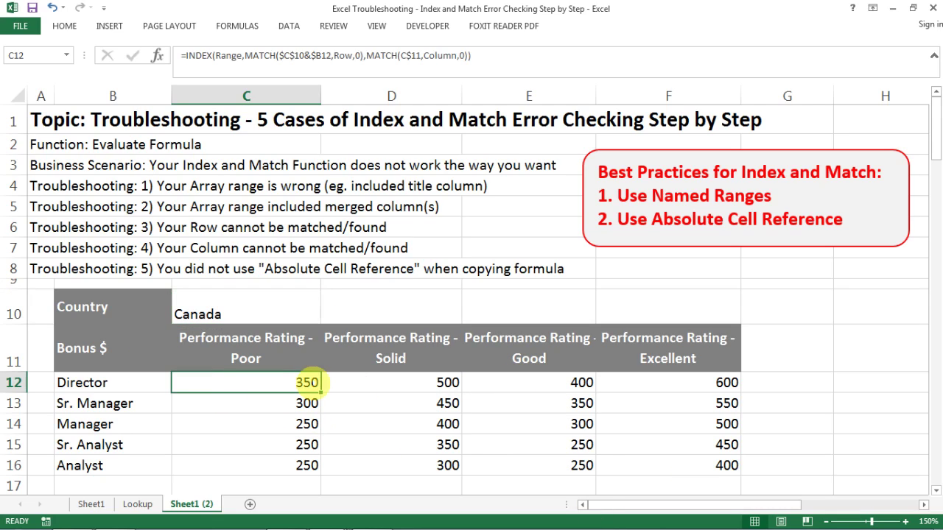